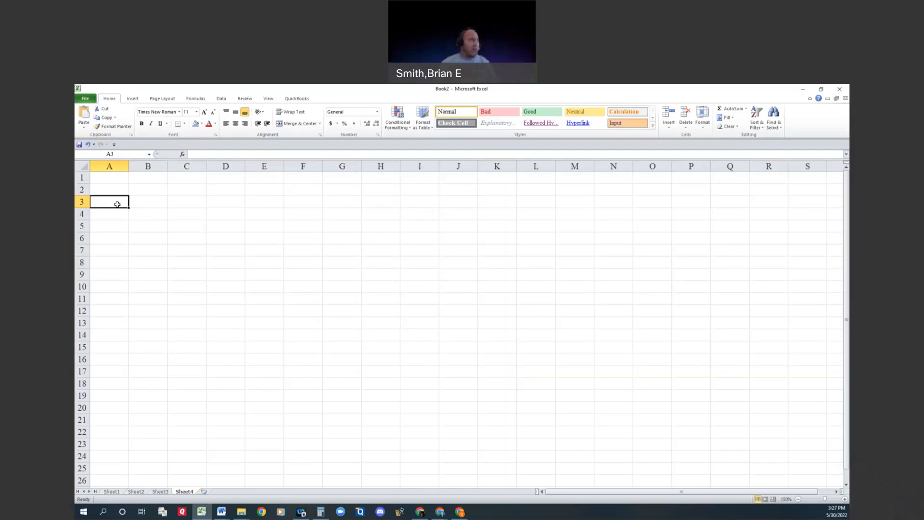
Step: Enter the label "Partner #1" in A2 and the first partner's full name in B2
key(Up)
text(Part)
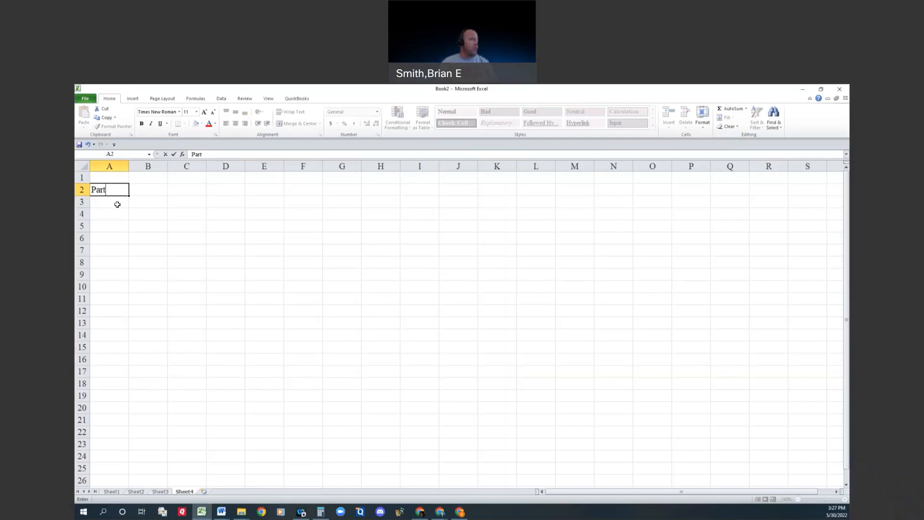
text(ner 3)
key(BackSpace)
text(#1)
key(Tab)
text(Brian Smith)
key(Return)
Step: Enter the label "Partner #2" in A3 and the second partner's full name in B3
text(Partner #1)
key(Tab)
click(117, 203)
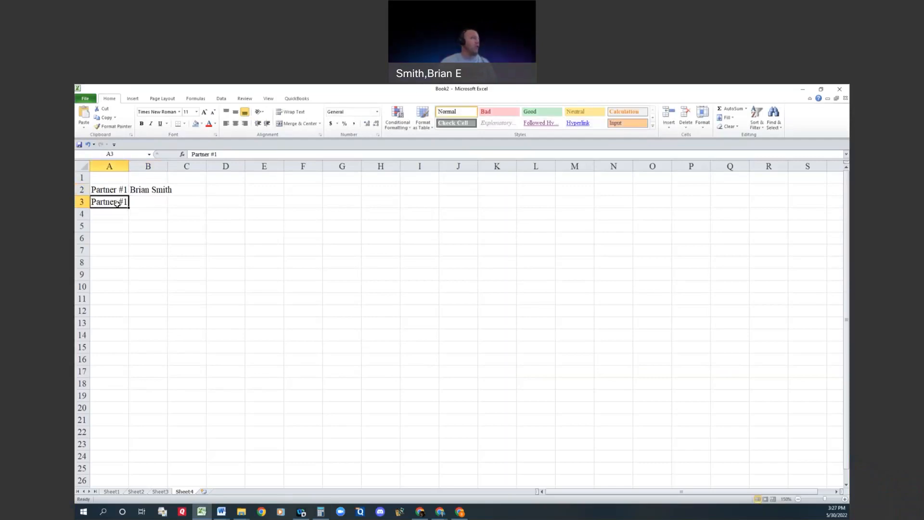
click(240, 152)
key(BackSpace)
text(2)
key(Tab)
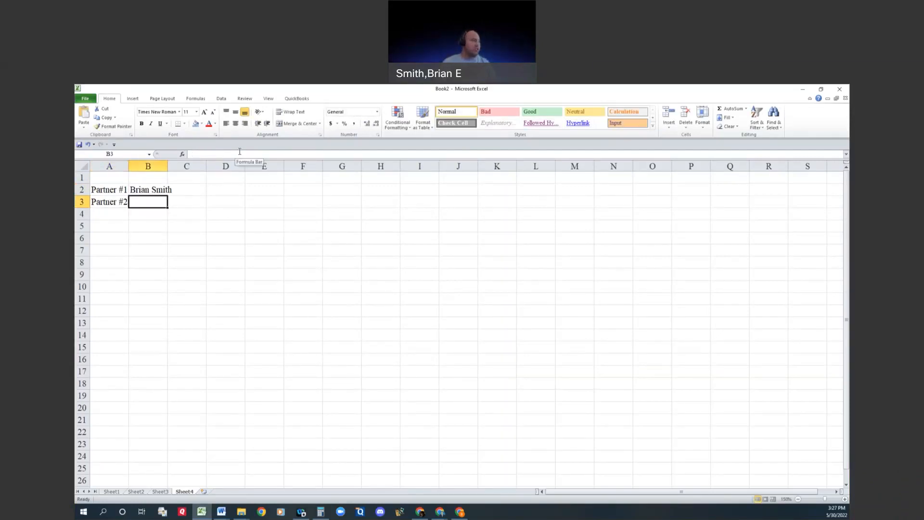
text(Jeremy)
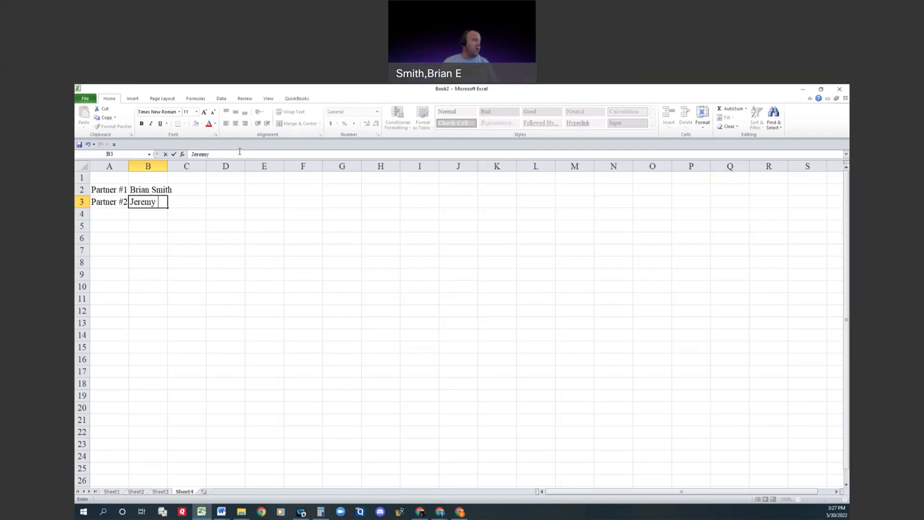
text( Gardner)
key(Return)
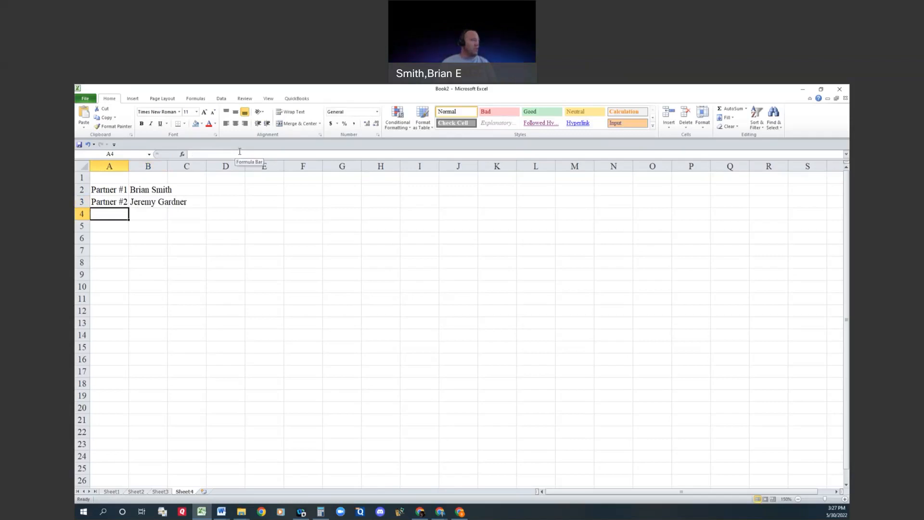
Step: Enter the label "Partner #3" in A4 and the third partner's full name in B4
text(Partner #3)
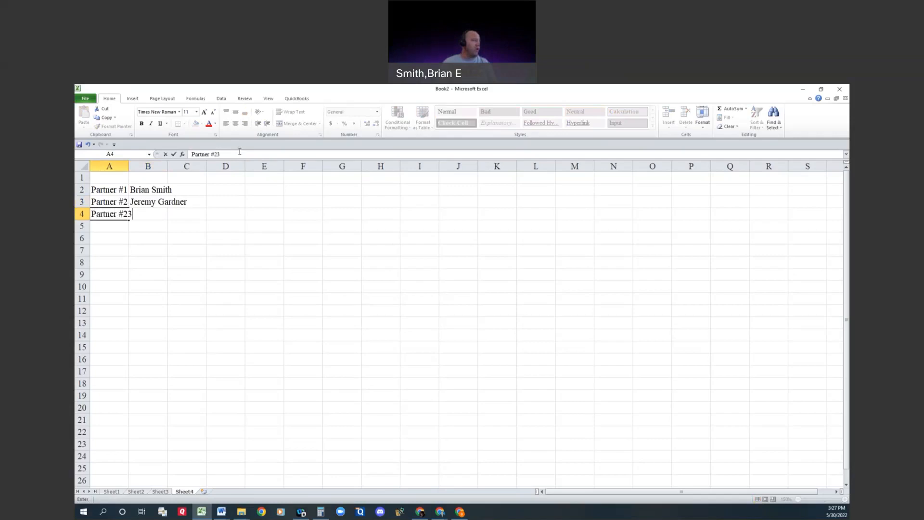
key(Tab)
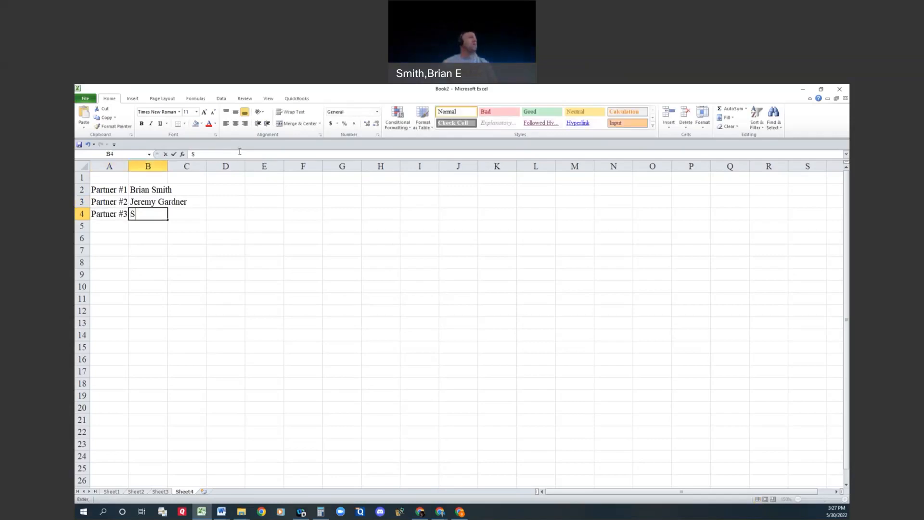
text(Samantha)
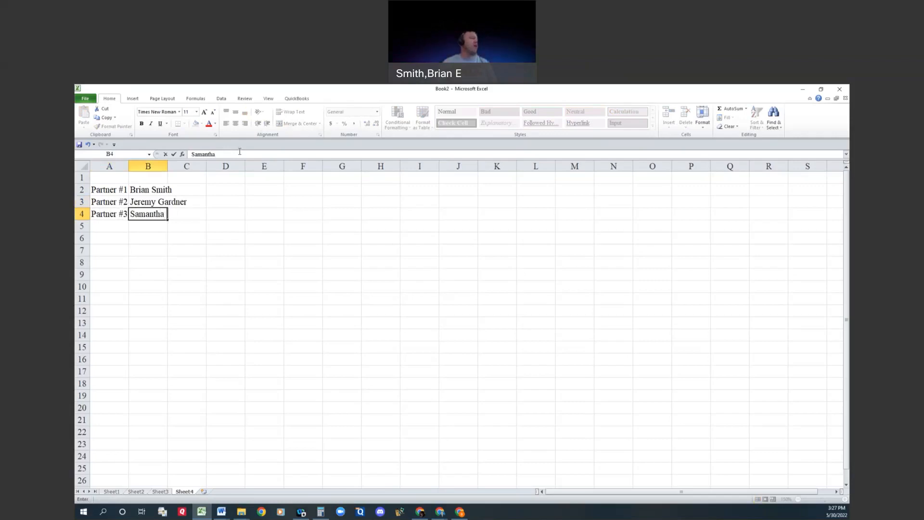
text( Goldberg)
key(Return)
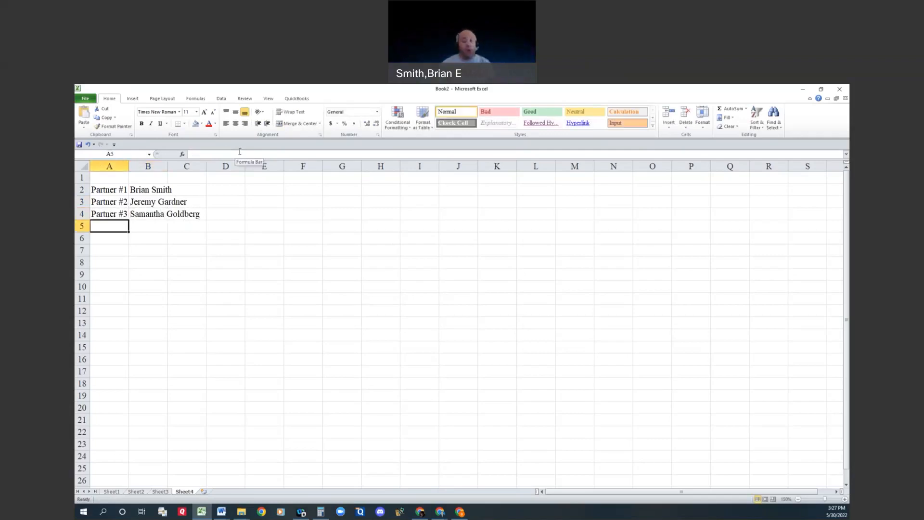
Step: Add the label "Net Income" in A6
key(Up)
key(Right)
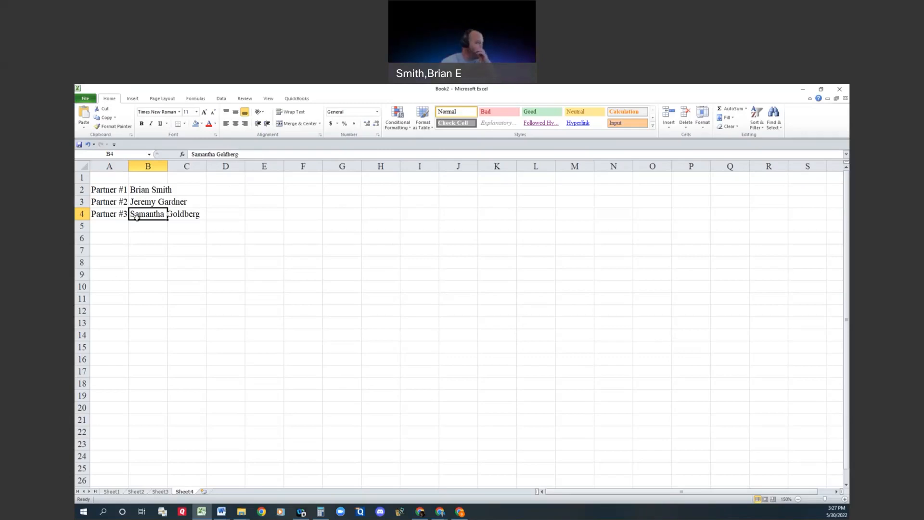
click(123, 249)
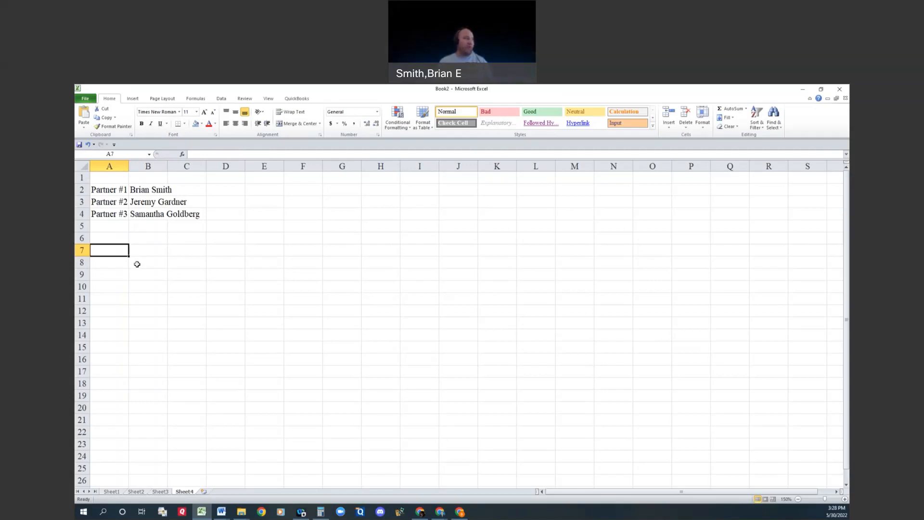
key(Up)
text(Net Income)
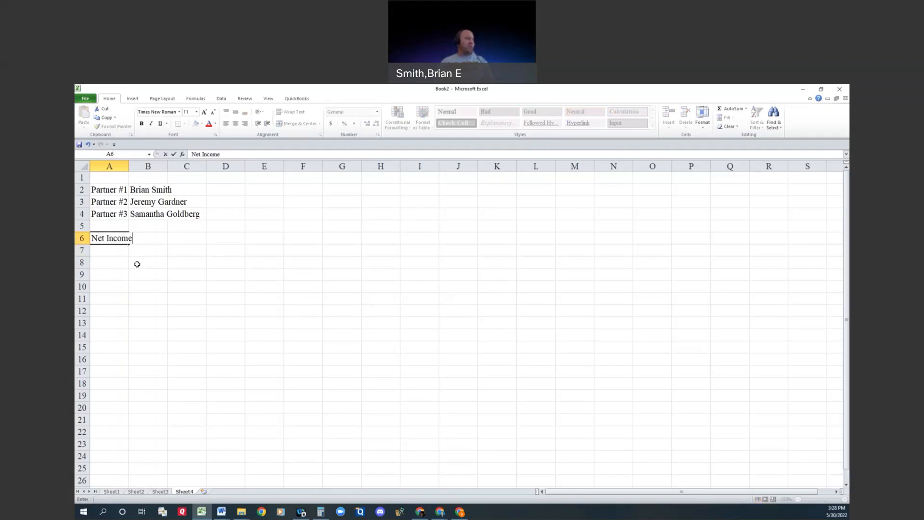
key(Tab)
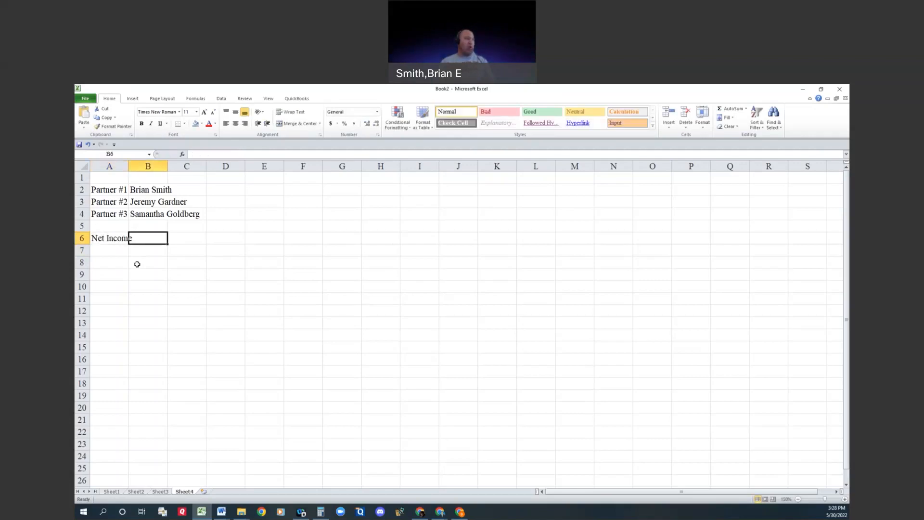
key(Return)
key(Return)
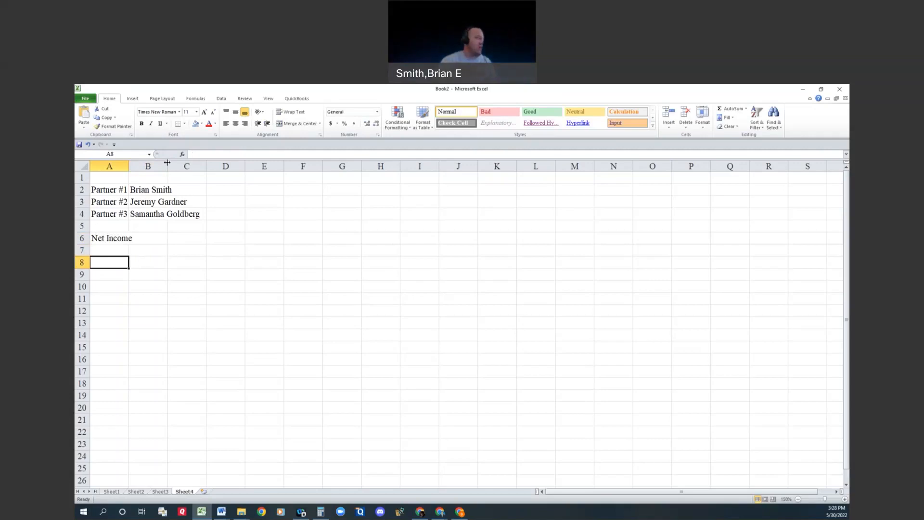
Step: Merge columns B and C separately for each partner name in rows 2 to 4 and left-align the names
drag(156, 188, 166, 214)
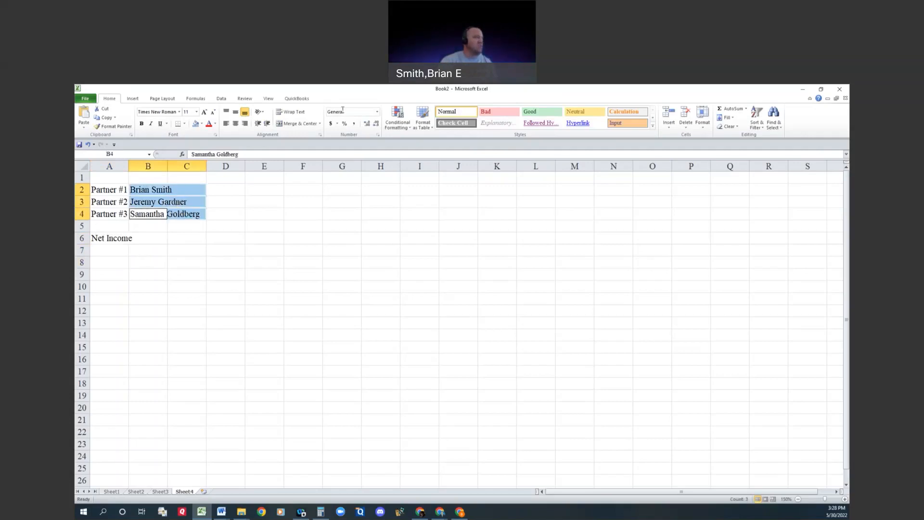
click(297, 123)
click(227, 124)
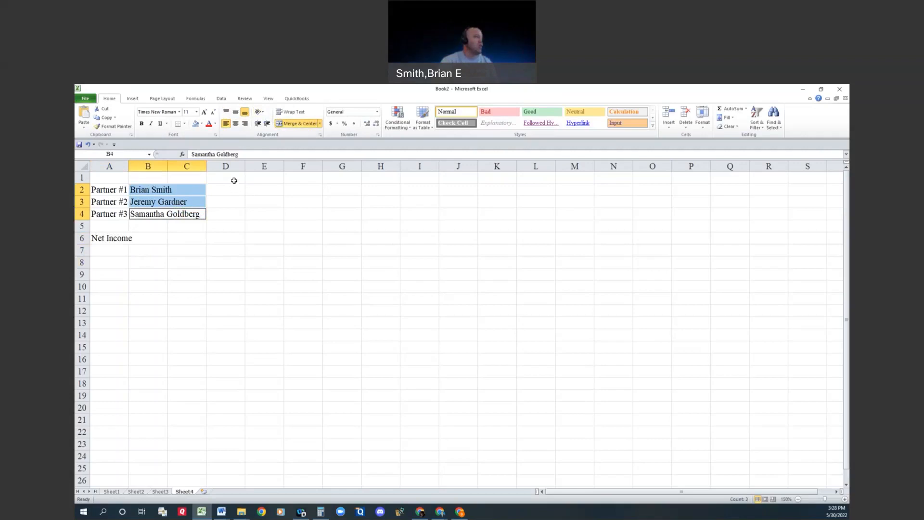
Step: Add a "Salary" column in D1 with 40000, 50000 and 80000 for the three partners in D2:D4
click(234, 180)
text(Salar)
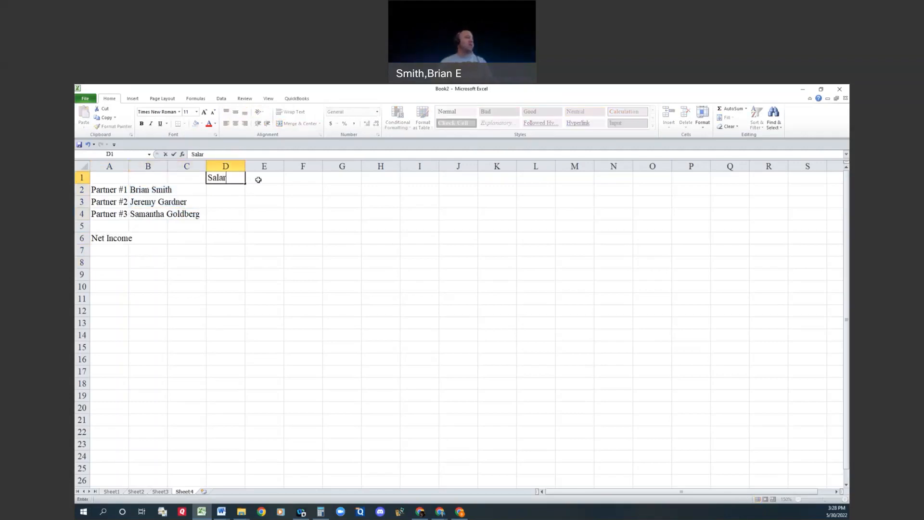
text(y)
key(Return)
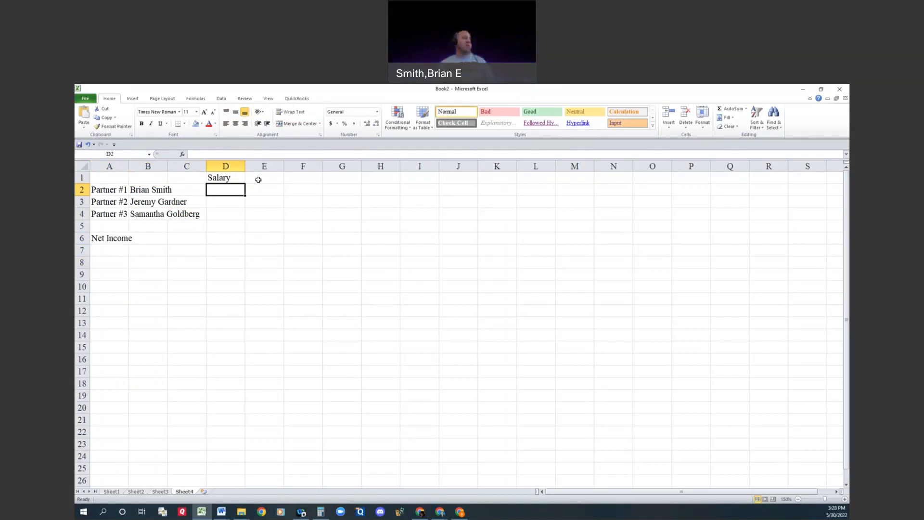
text(40000)
key(Return)
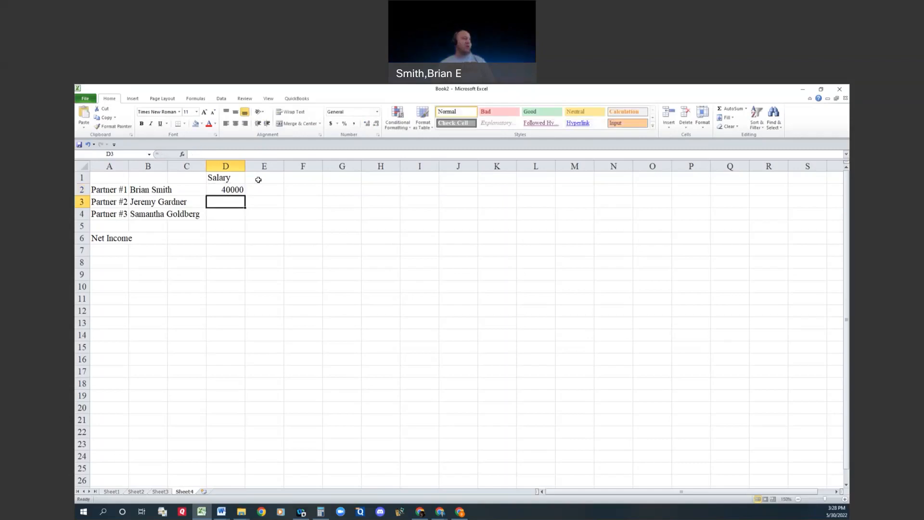
text(50000)
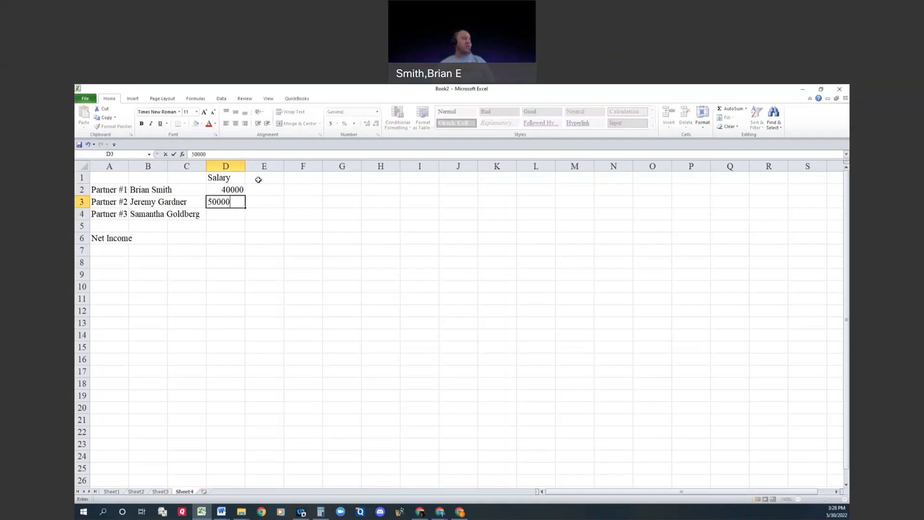
key(Return)
text(80000)
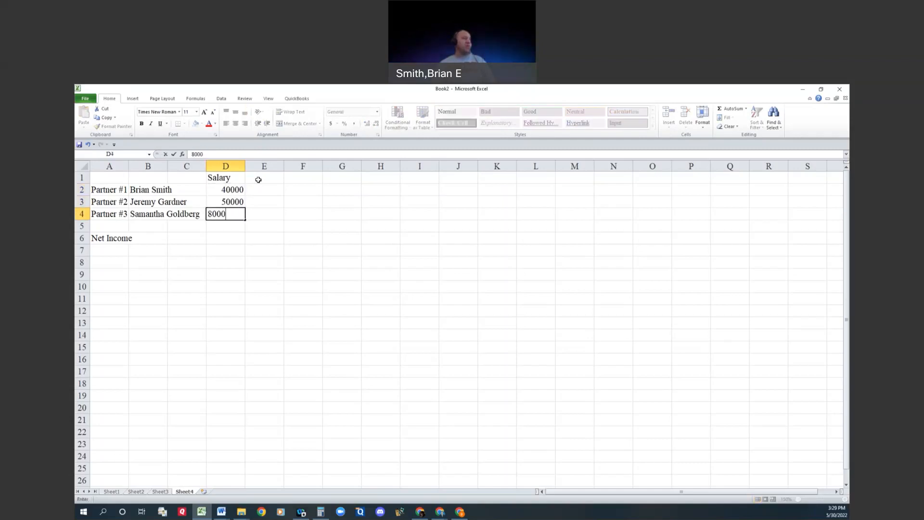
key(Return)
Step: Enter the column heading "Captial Balances" in E1
key(Right)
key(Up)
key(Up)
key(Up)
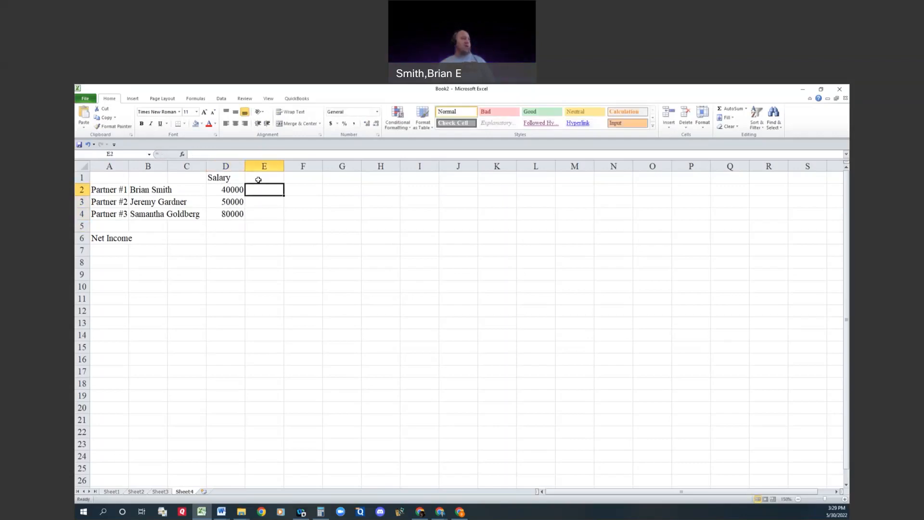
key(Up)
text(Cu)
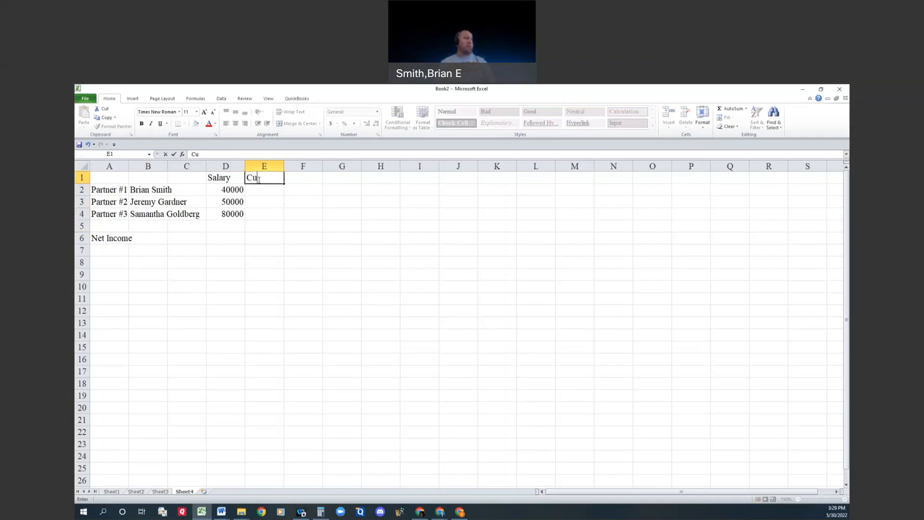
key(BackSpace)
text(Ap)
key(BackSpace)
key(BackSpace)
key(BackSpace)
text(ap)
key(BackSpace)
key(BackSpace)
text(Capt)
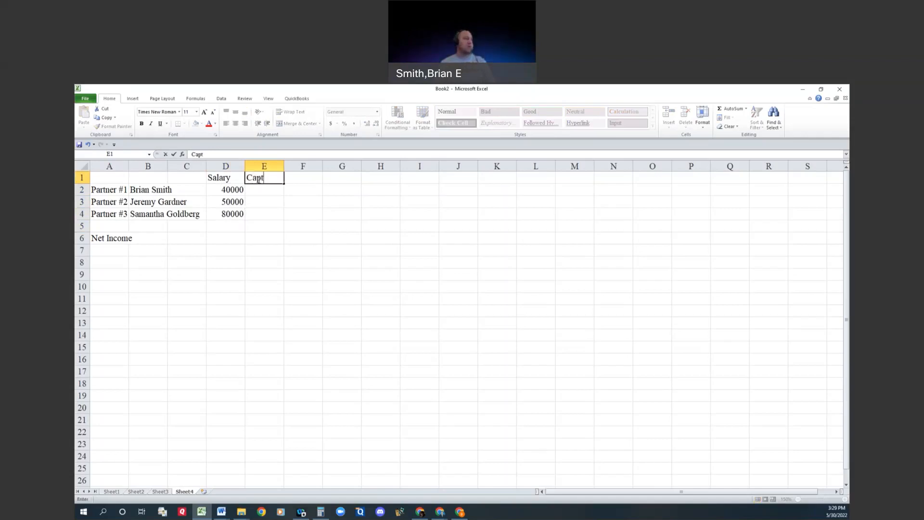
text(ial Balances)
key(Return)
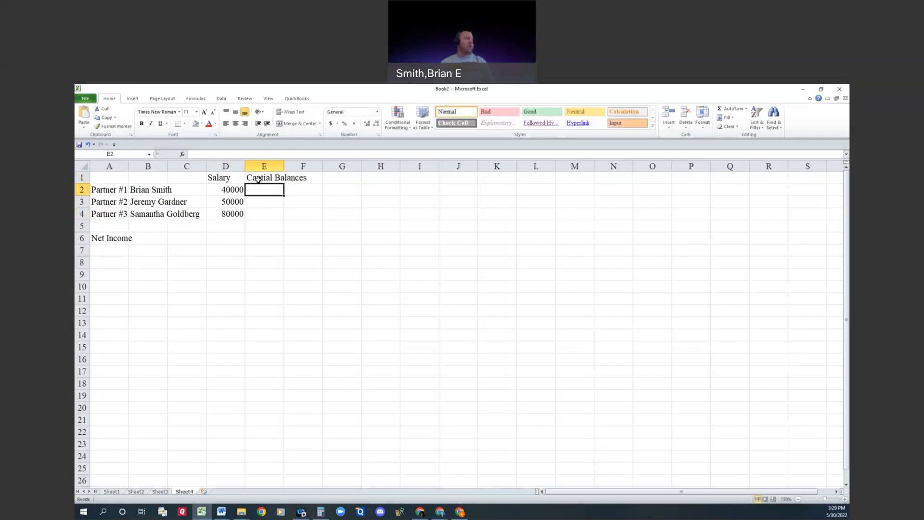
Step: Fill in the partners' capital balances in E2:E4 as 170000, 150000 and 110000
text(170000)
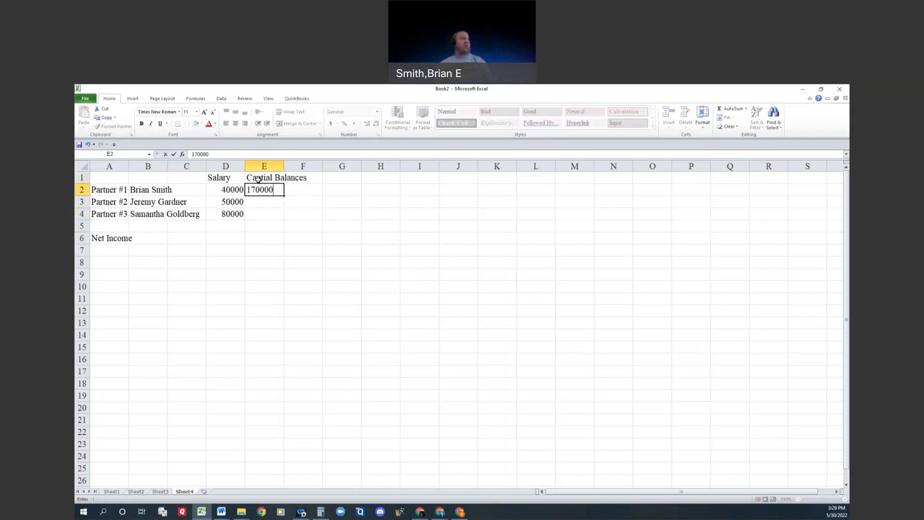
key(Return)
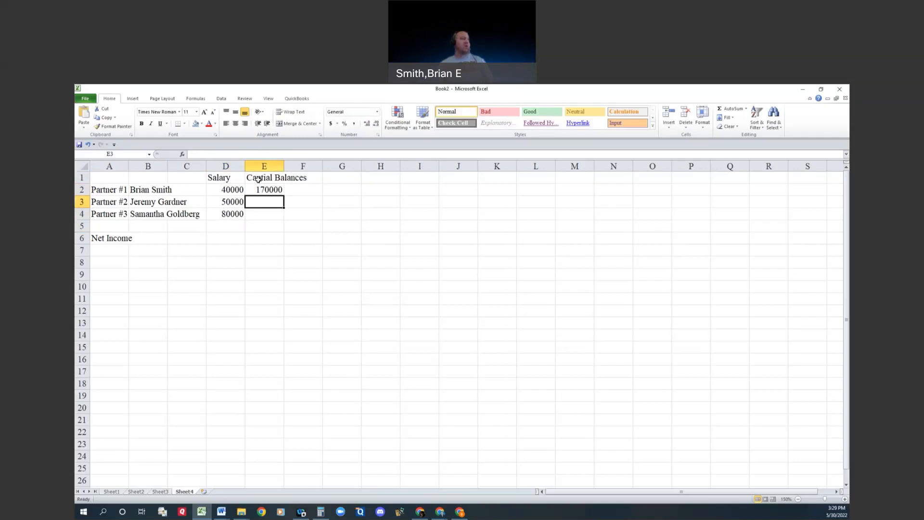
text(150000)
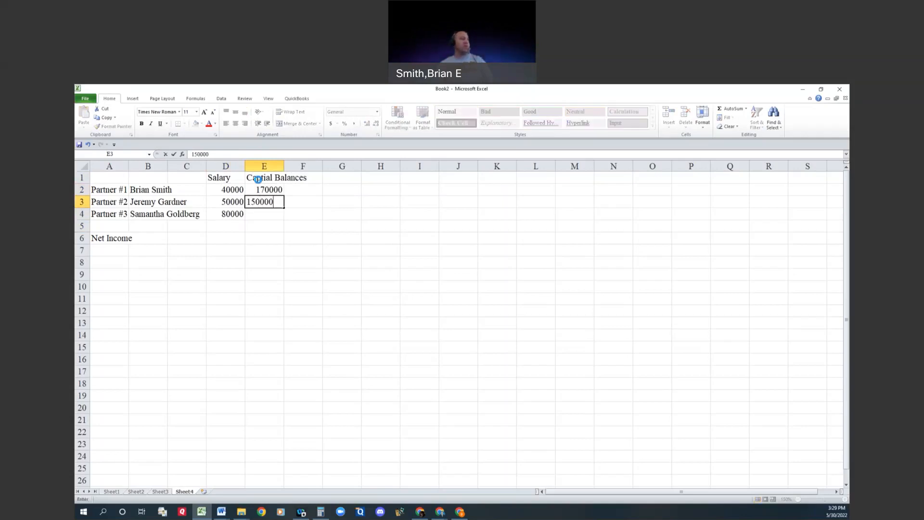
key(Return)
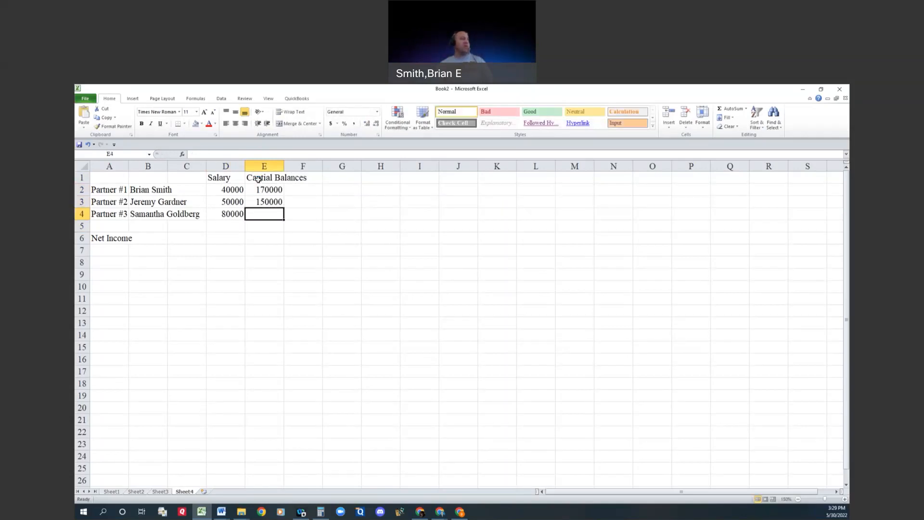
text(110000)
key(Return)
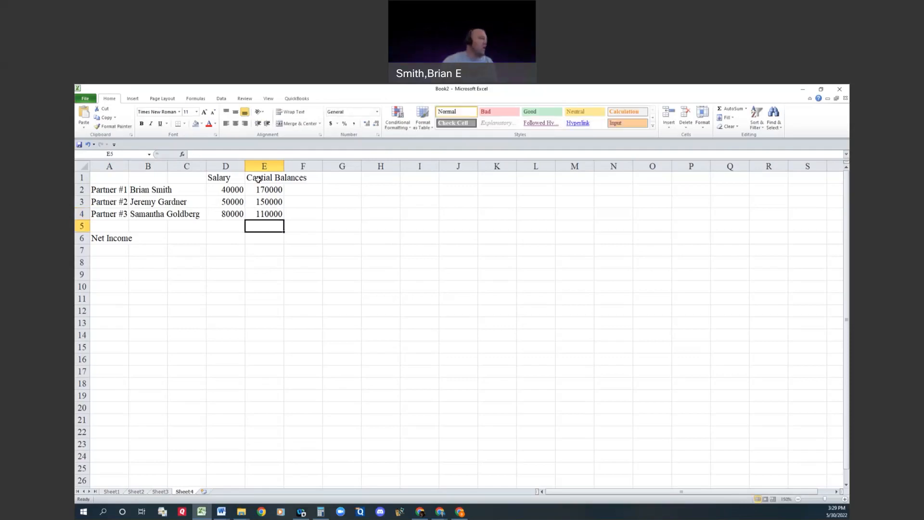
Step: Format the salaries and capital balances in D2:E4 as dollar amounts without decimals
drag(232, 191, 267, 214)
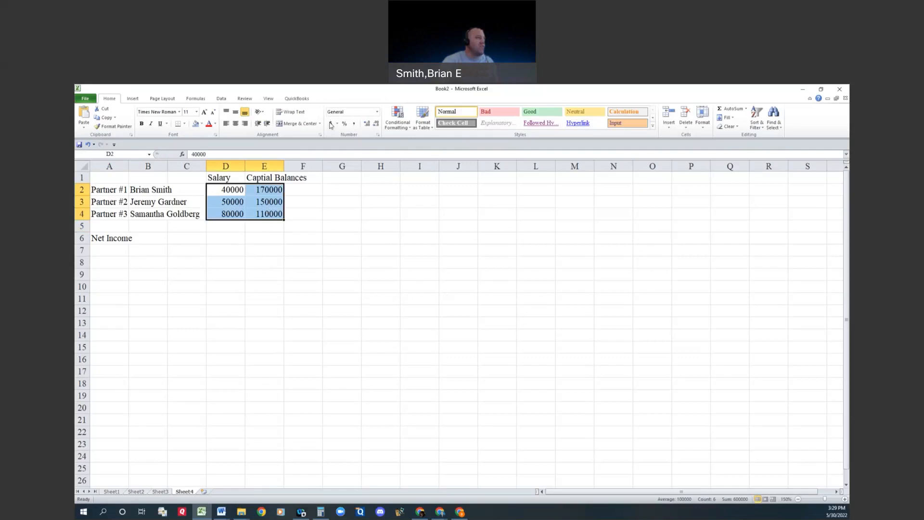
click(331, 123)
click(376, 124)
click(376, 123)
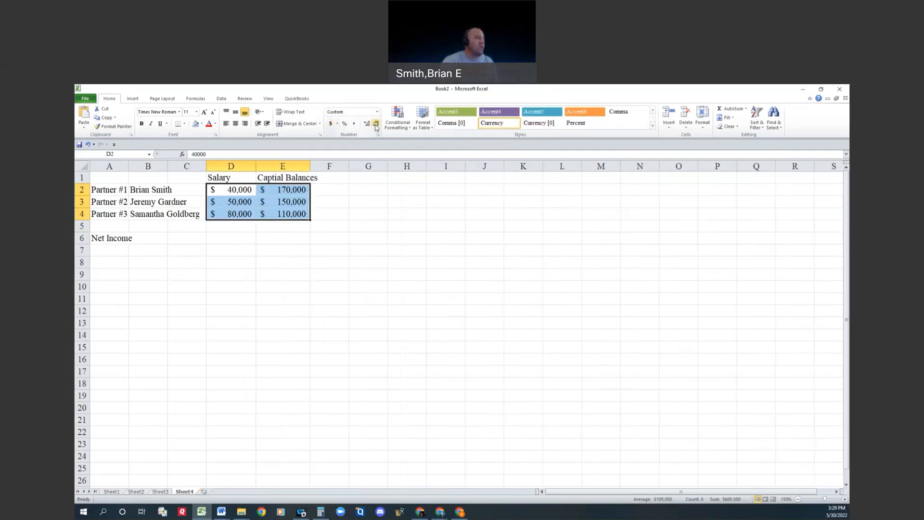
click(265, 263)
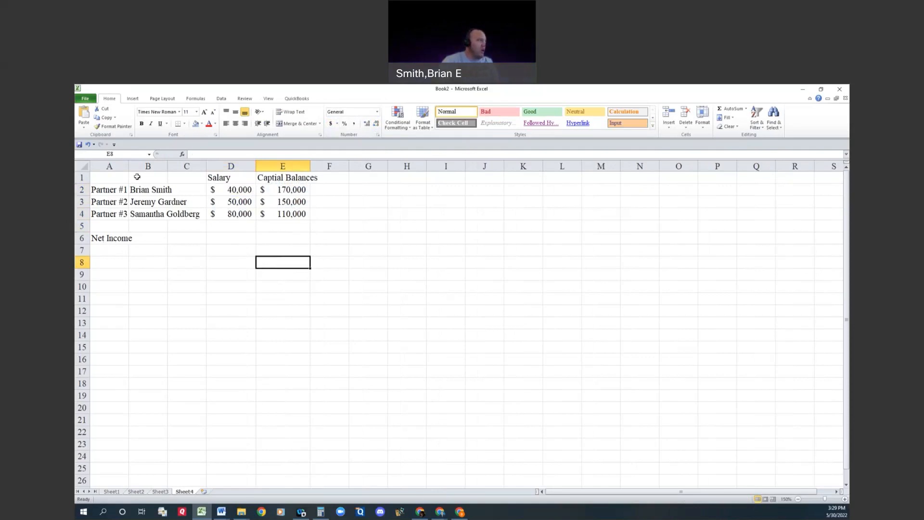
Step: Add an outside border to the net income cell B6 and widen column A to fit its labels
drag(130, 166, 131, 167)
click(144, 238)
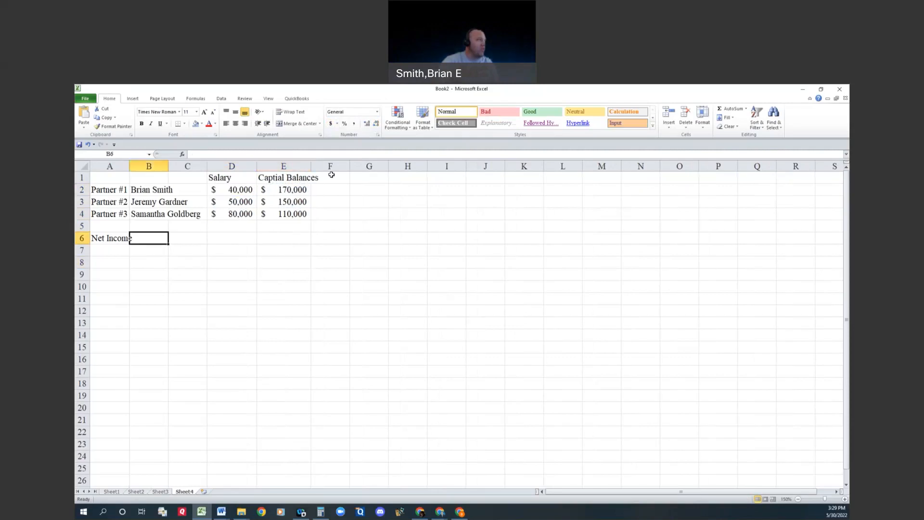
click(184, 124)
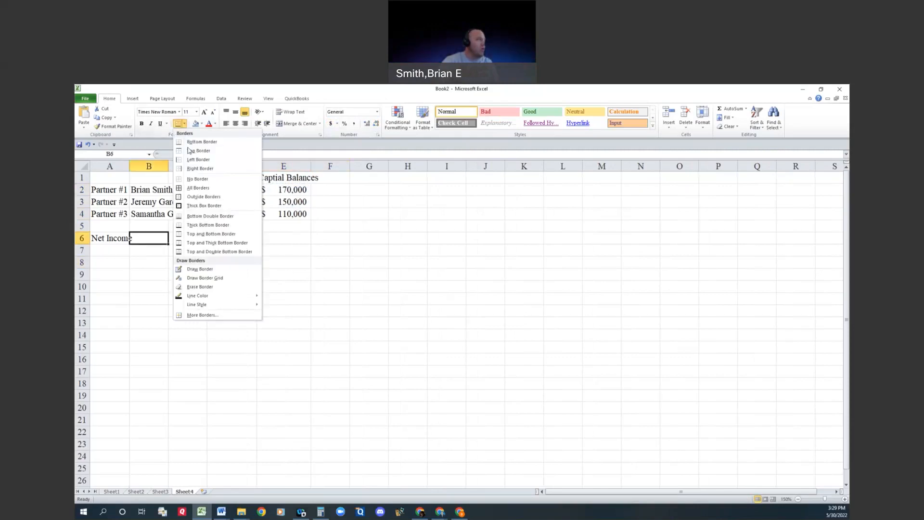
click(203, 197)
click(148, 275)
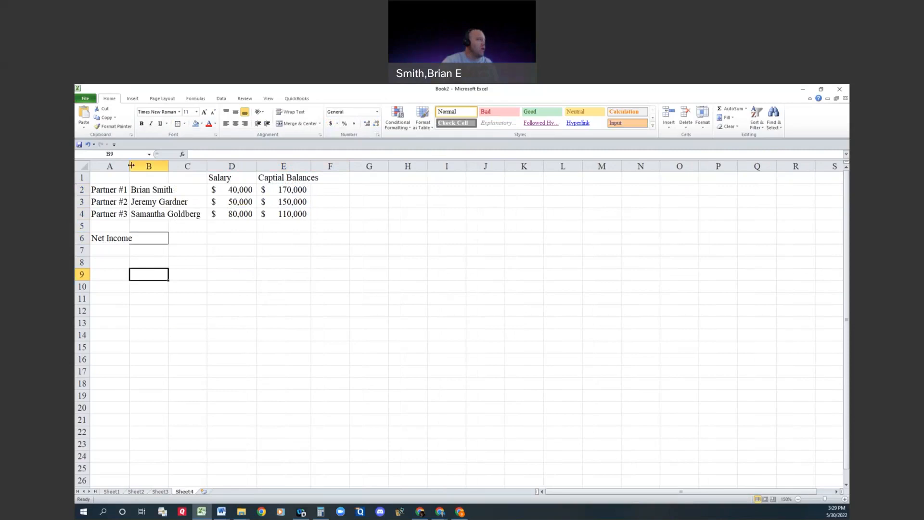
drag(131, 165, 137, 166)
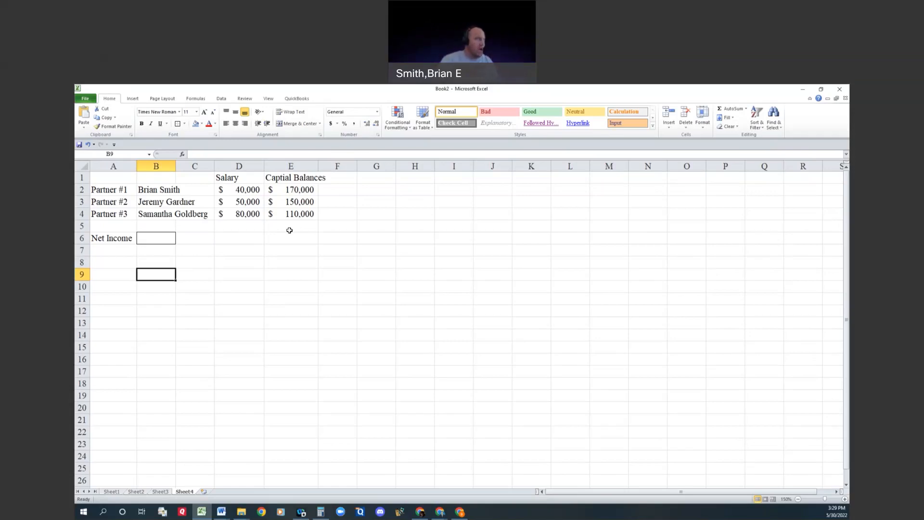
Step: Enter the label "Income/Loss Allocation" in A8
click(110, 265)
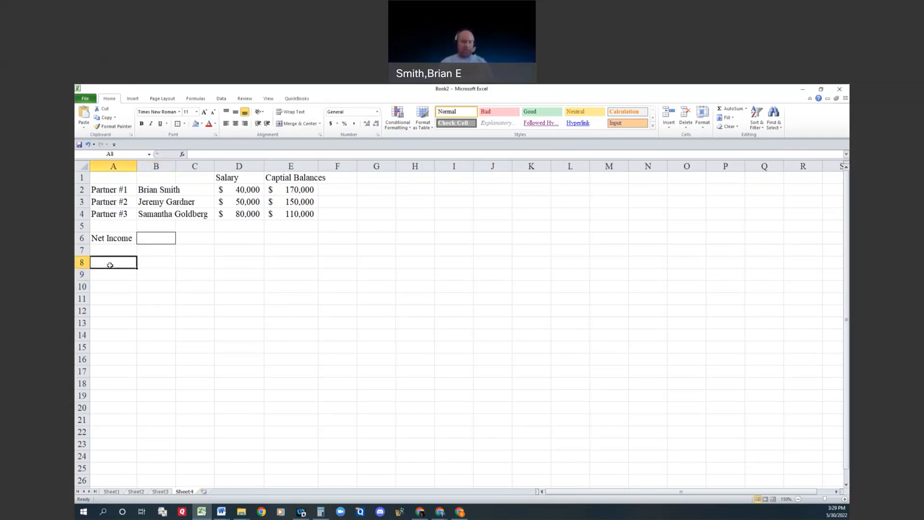
text(Income/L)
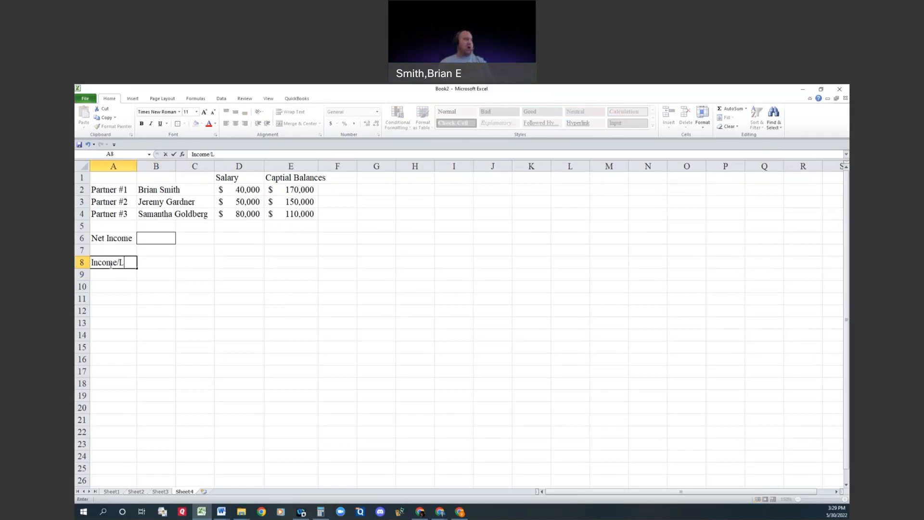
text(oss Allocation)
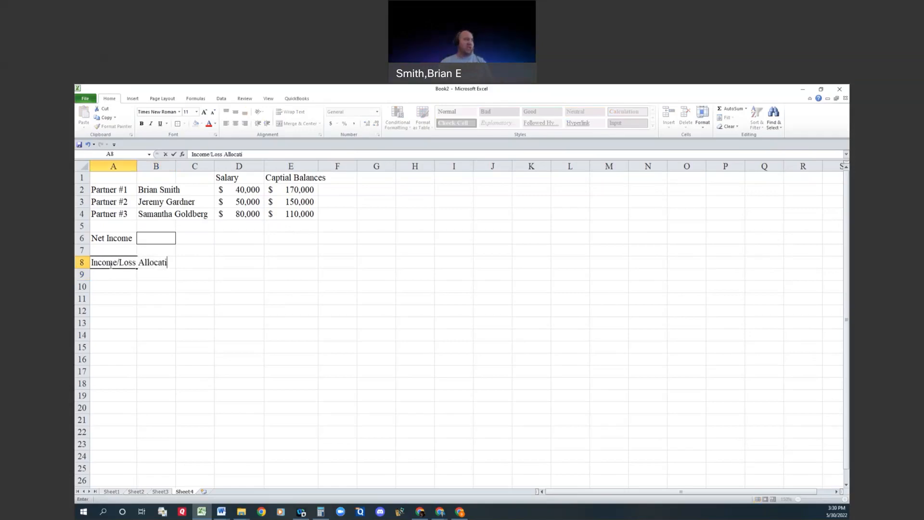
key(Tab)
key(Tab)
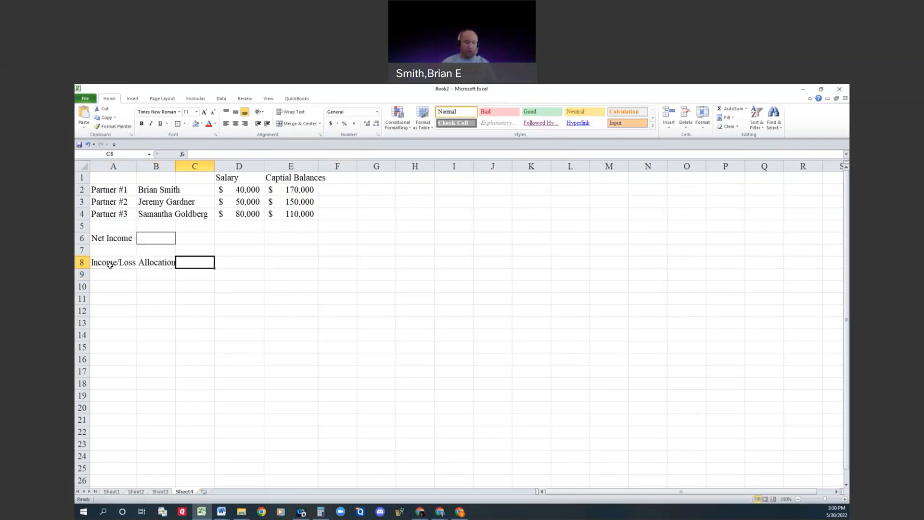
text(=count()
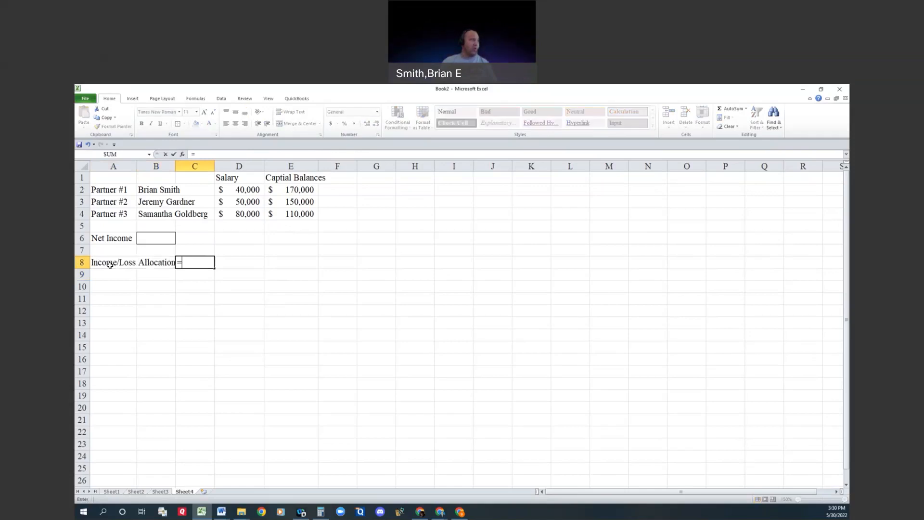
key(Up)
key(Up)
key(Up)
key(Right)
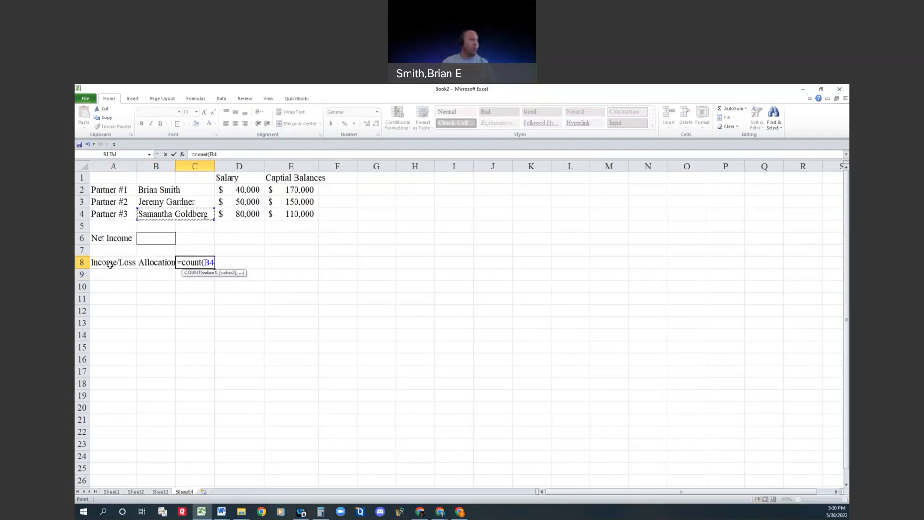
key(BackSpace)
key(BackSpace)
key(BackSpace)
key(BackSpace)
key(BackSpace)
key(BackSpace)
key(BackSpace)
key(BackSpace)
Step: Enter the formula =1/COUNTA(B2:C4) in C8 to compute each partner's equal share
text(1)
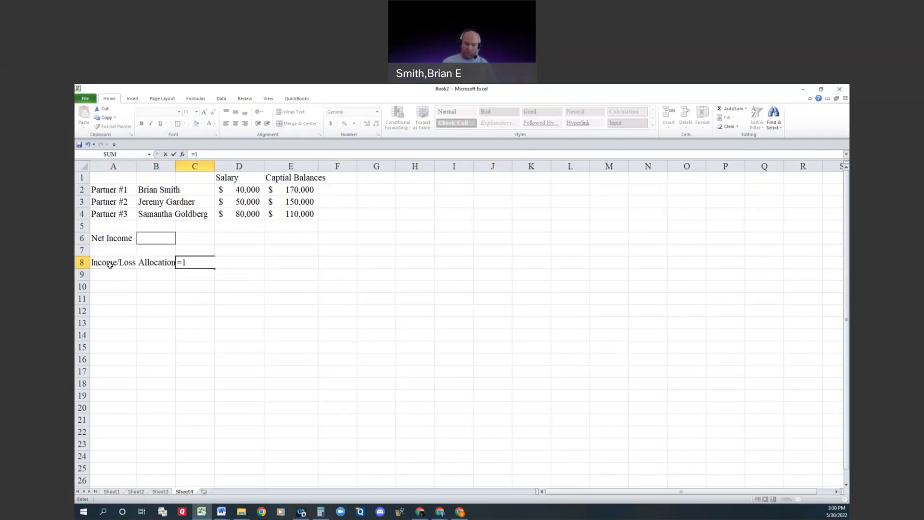
text(/counta()
key(Left)
key(Up)
key(Up)
key(Up)
key(Up)
key(shift+Right)
key(shift+Up)
key(shift+Up)
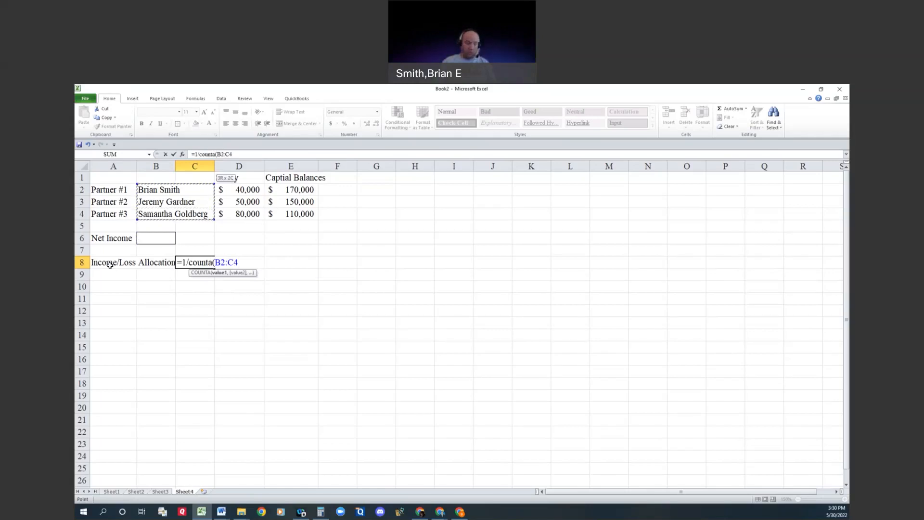
key(Return)
key(Up)
key(Right)
key(Right)
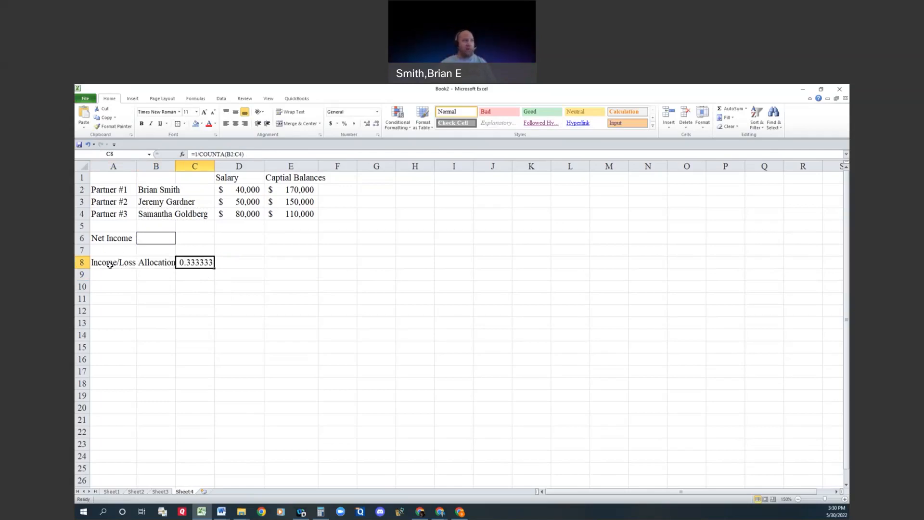
Step: Extend the A8 label to "Income/Loss Allocation Equally" and move the share formula from C8 to D8
click(110, 264)
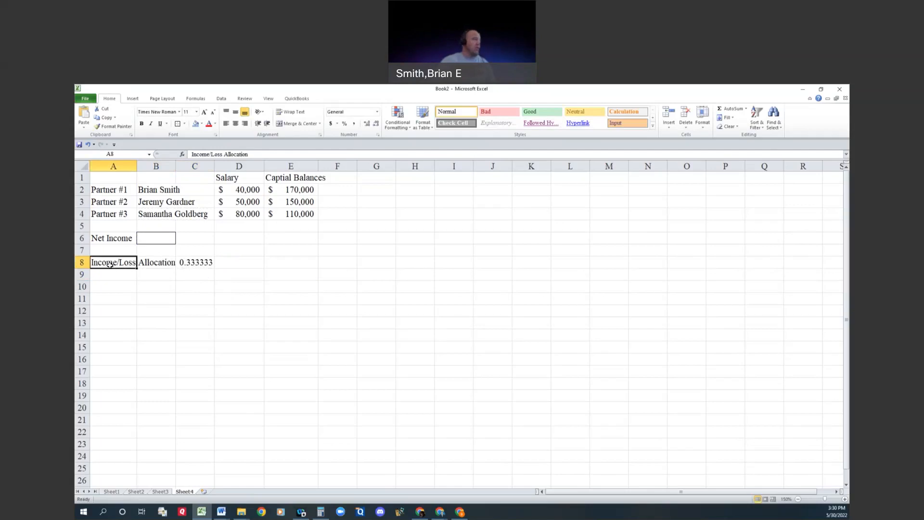
click(269, 154)
text(Equ)
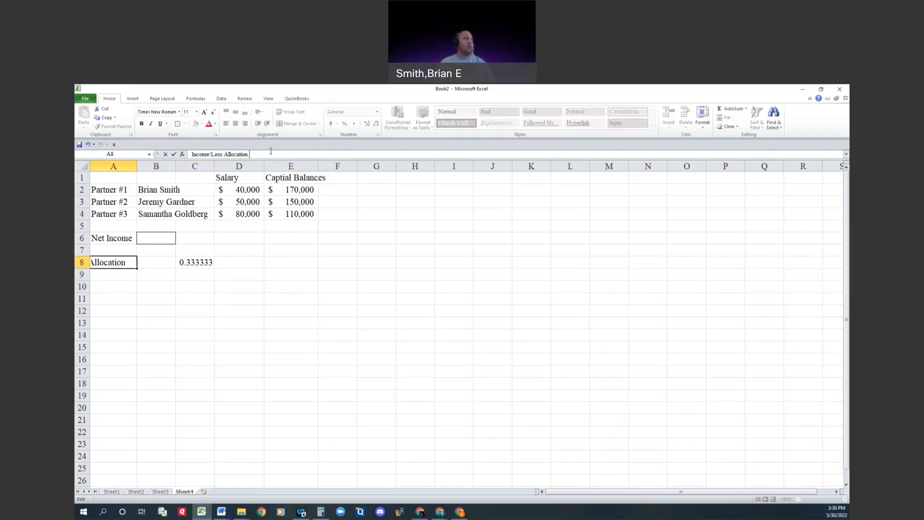
text(ity)
key(Tab)
key(Tab)
key(ctrl+c)
key(Tab)
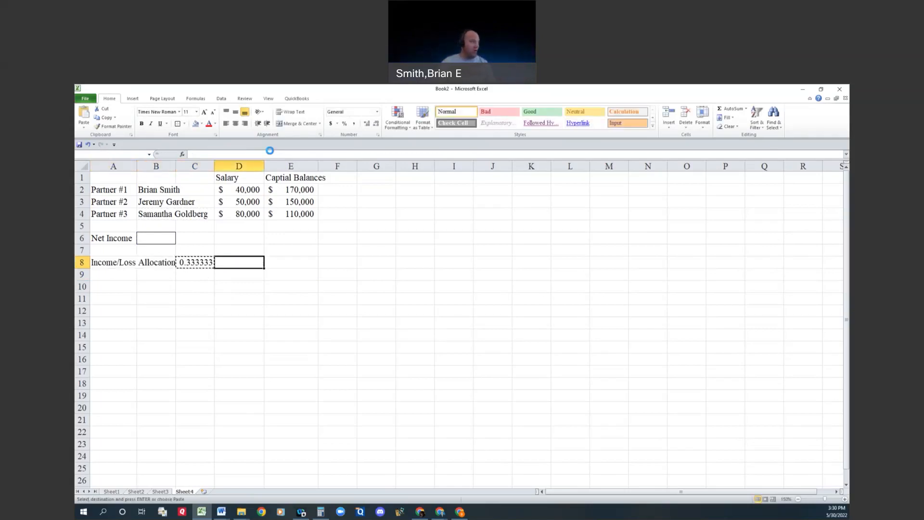
key(Return)
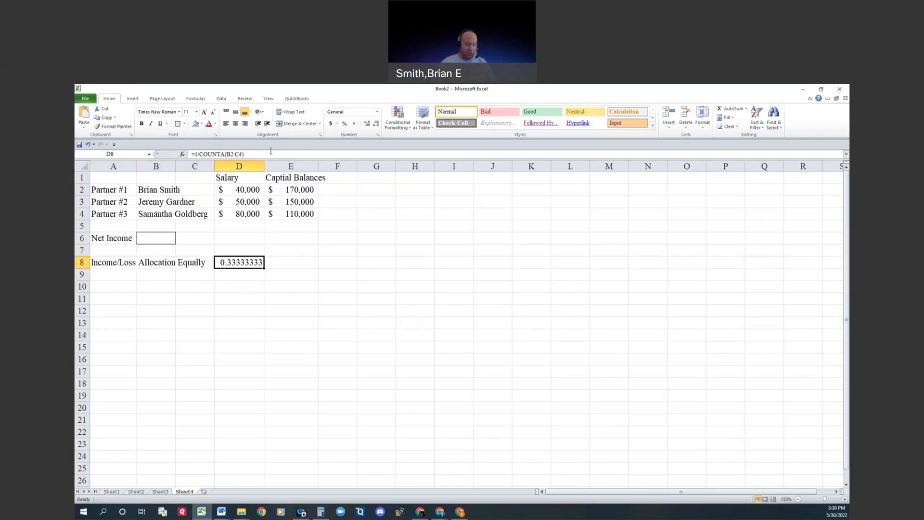
key(Left)
key(Right)
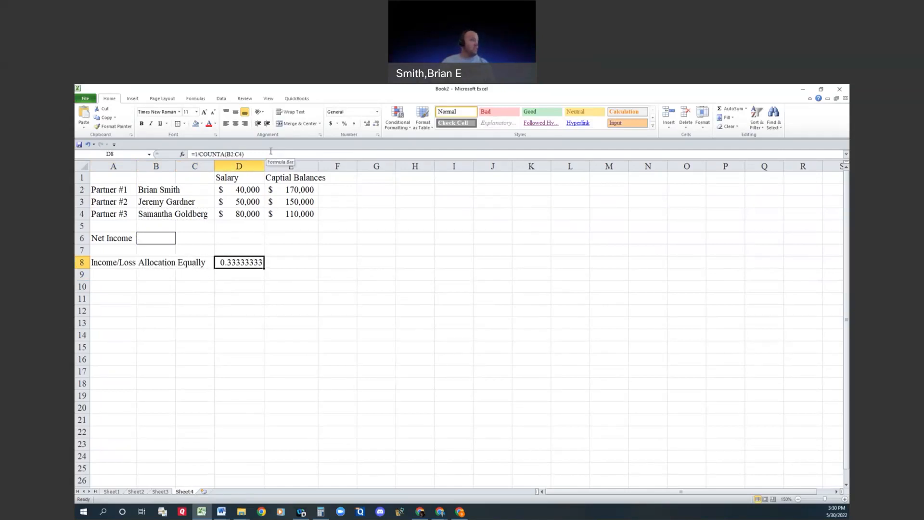
Step: Test the equal share formula by clearing the second partner's name in B3, and undo the deletion
key(Left)
key(Left)
key(Left)
key(Up)
key(Up)
key(Up)
key(Up)
key(Right)
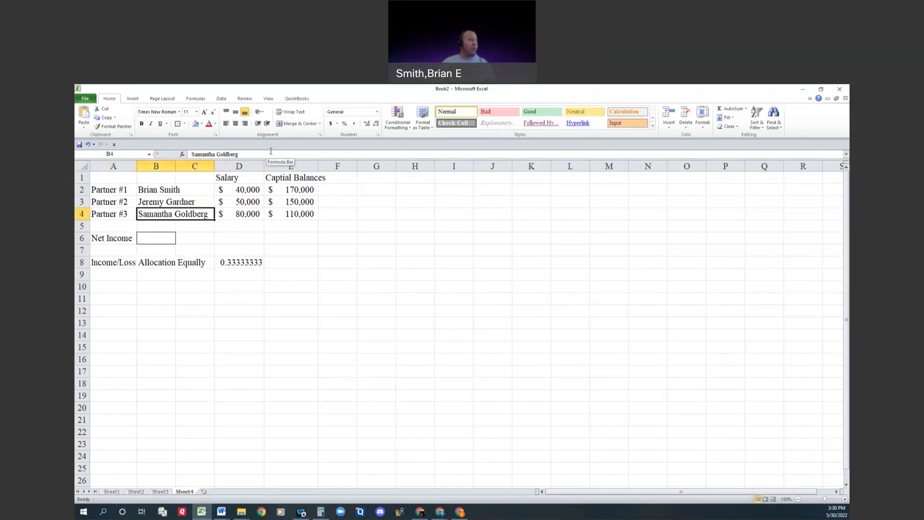
key(Up)
key(Delete)
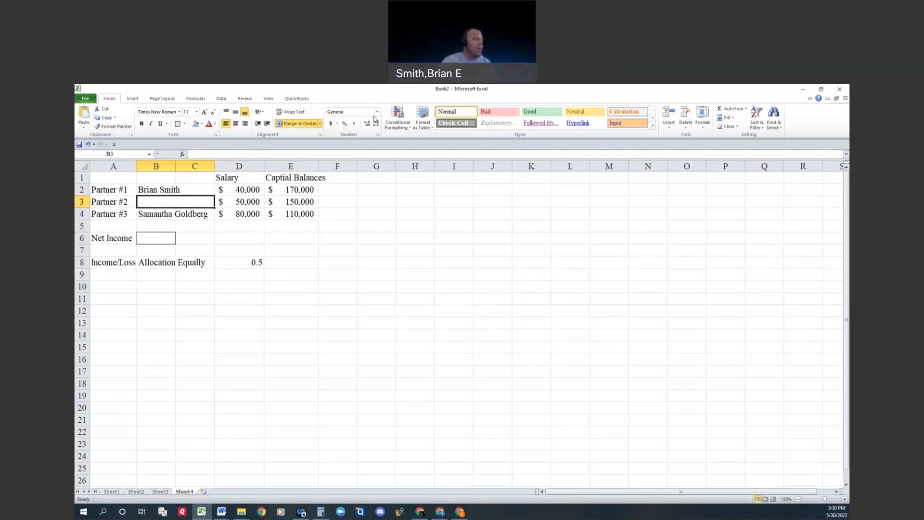
click(88, 144)
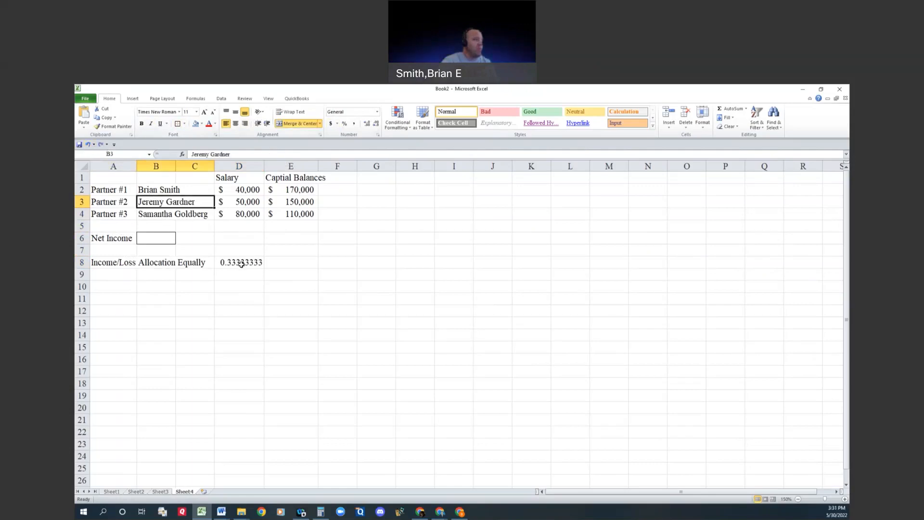
Step: Apply all borders to the salary and capital balance amounts in D2:E4
click(234, 264)
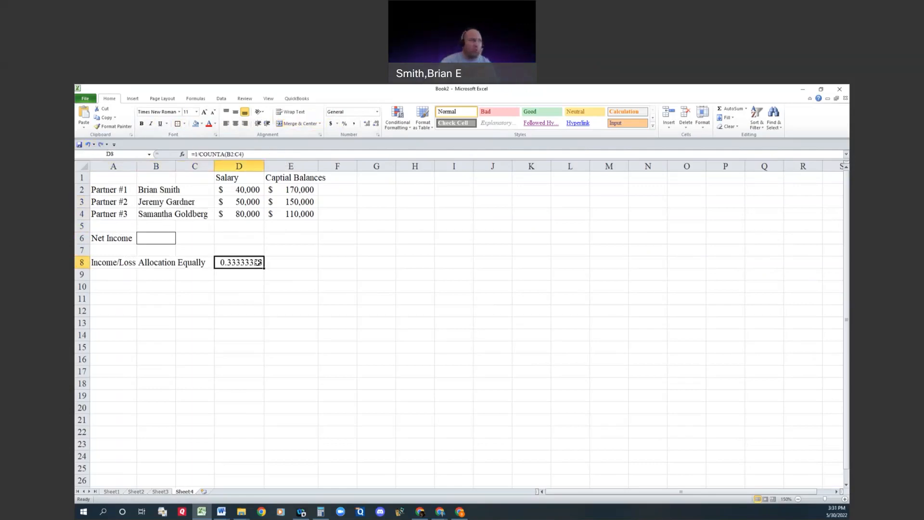
drag(237, 192, 284, 217)
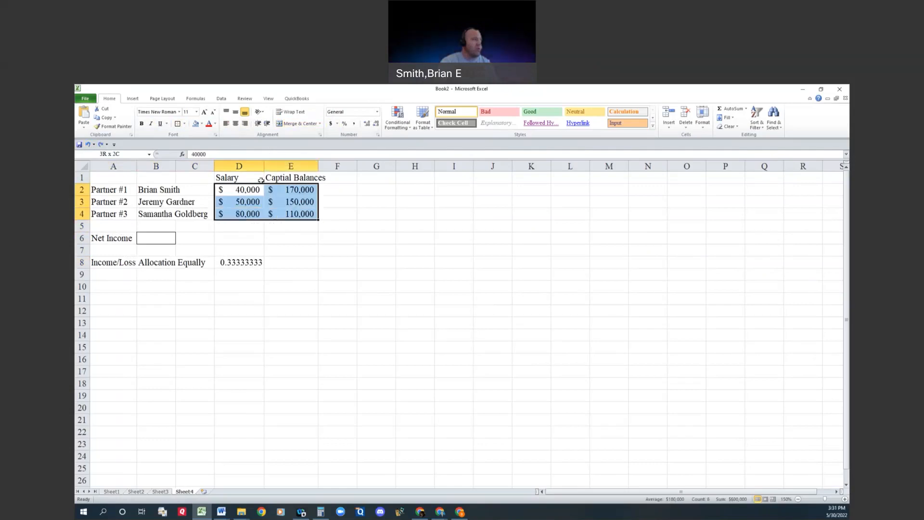
click(184, 123)
click(198, 188)
click(293, 255)
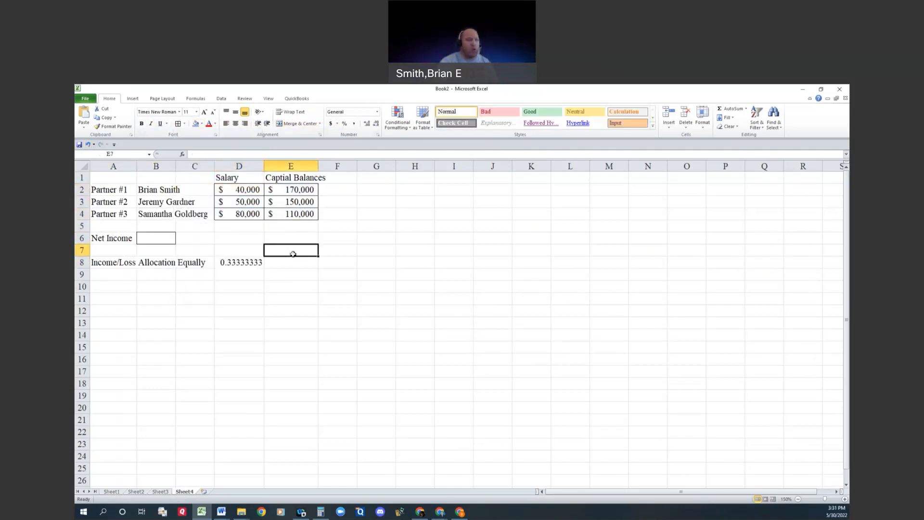
Step: Shade the equal allocation share in D8 with a grey fill
click(158, 238)
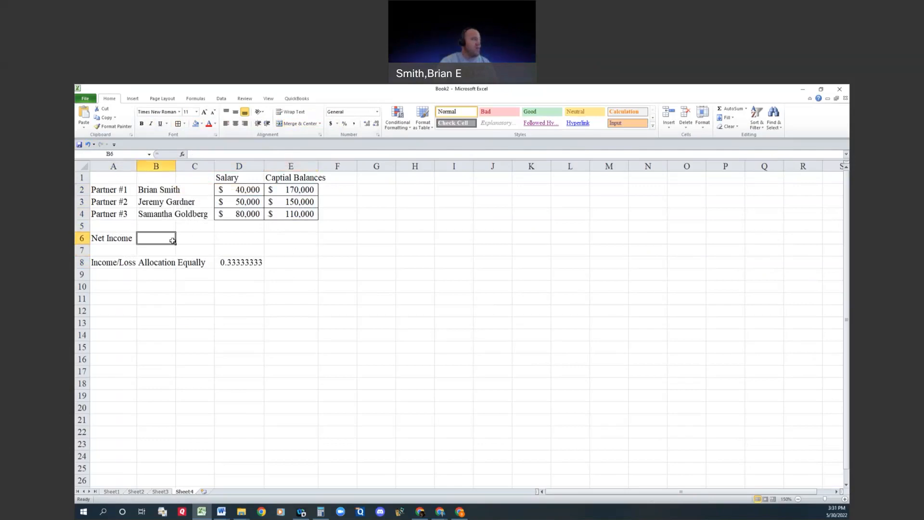
click(245, 266)
click(201, 124)
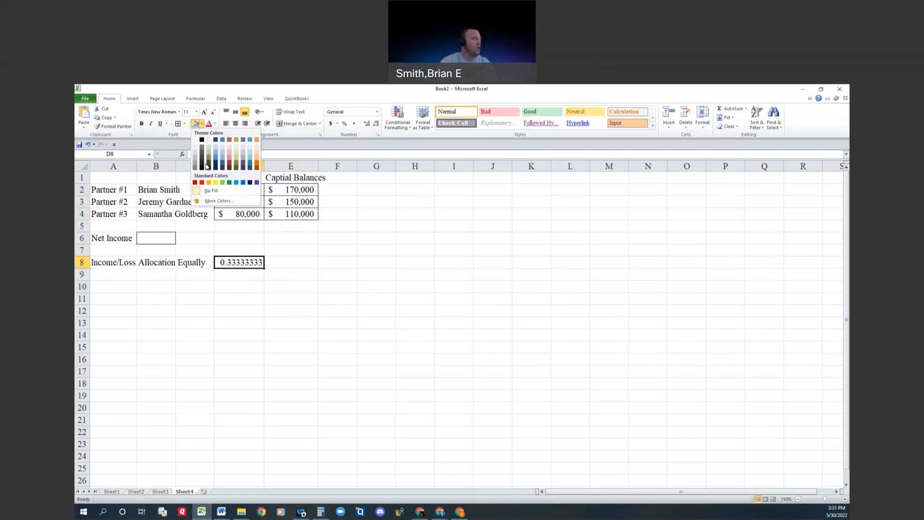
click(195, 161)
click(247, 319)
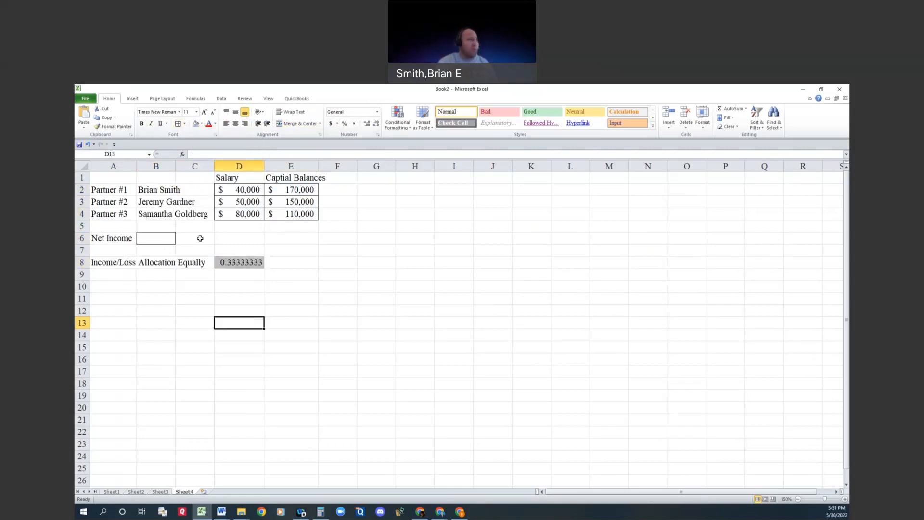
Step: Apply all borders to the partner name cells in B2:C4
click(229, 260)
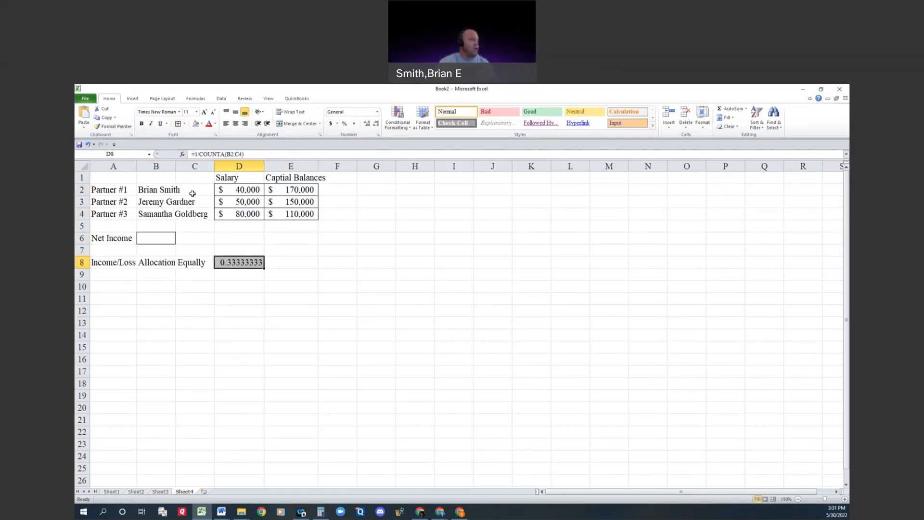
drag(159, 190, 164, 214)
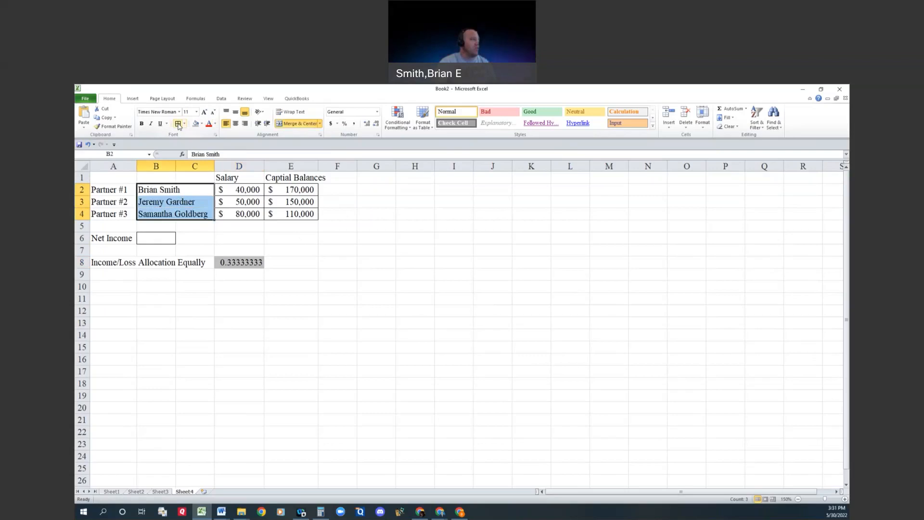
click(196, 313)
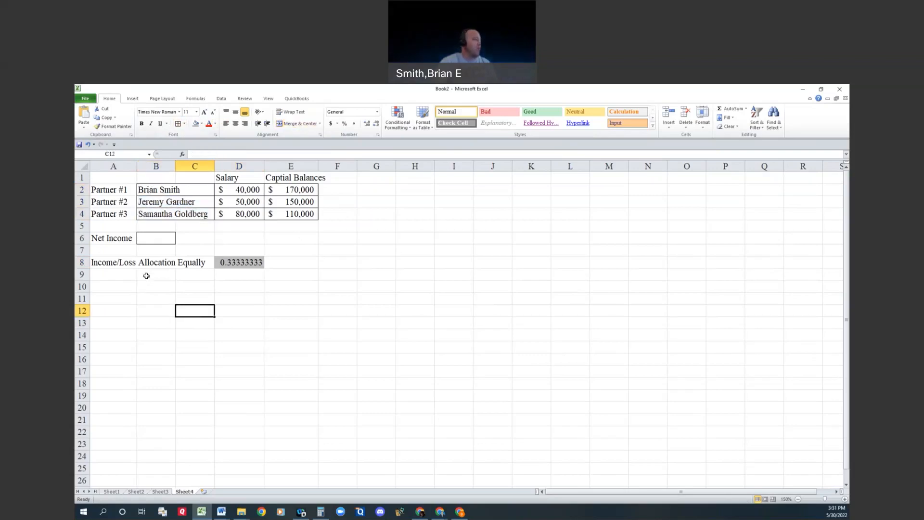
click(128, 287)
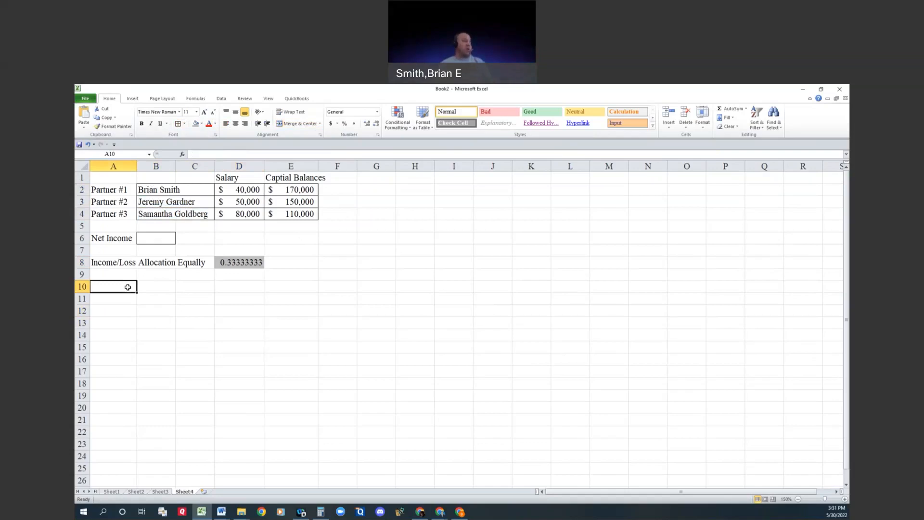
text(Net Income)
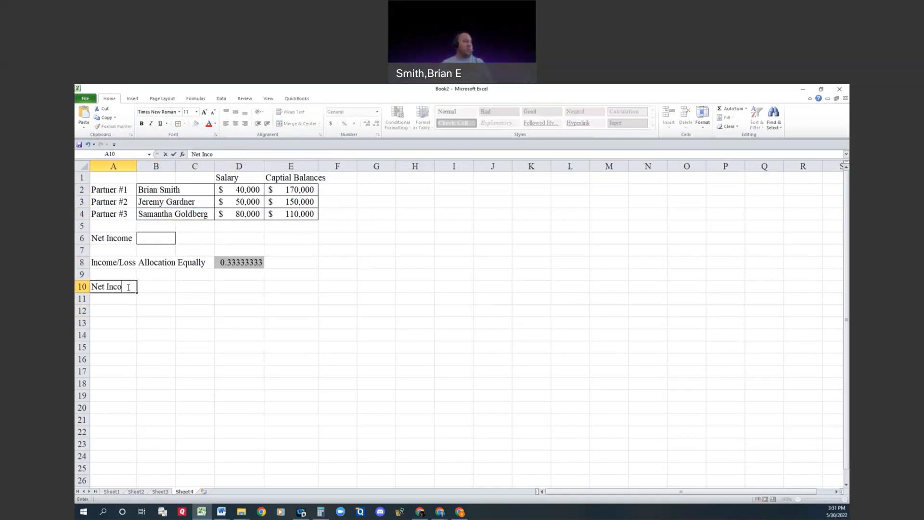
key(Tab)
key(Tab)
key(Left)
key(Left)
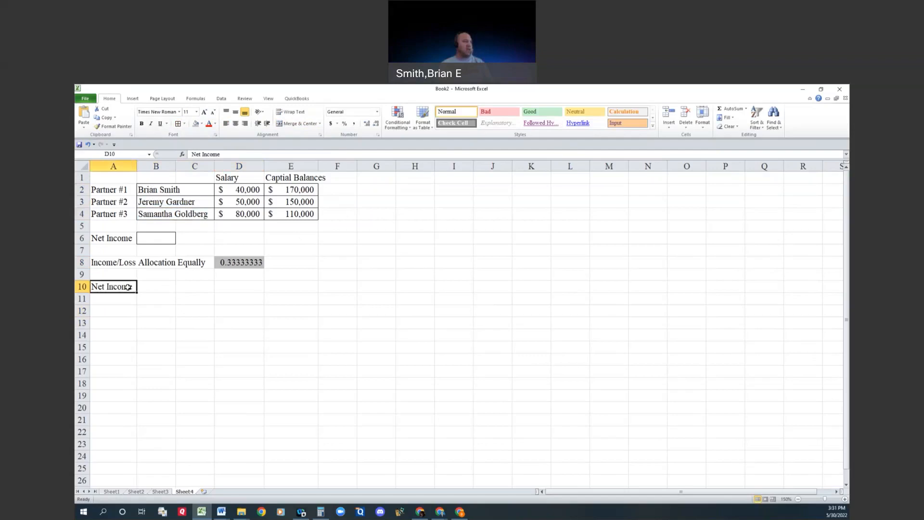
text(N)
key(BackSpace)
key(Return)
Step: Enter the label "Net Income to Allocate" in A11
text(Net Income to Allocate)
key(Tab)
key(Tab)
key(Tab)
key(Tab)
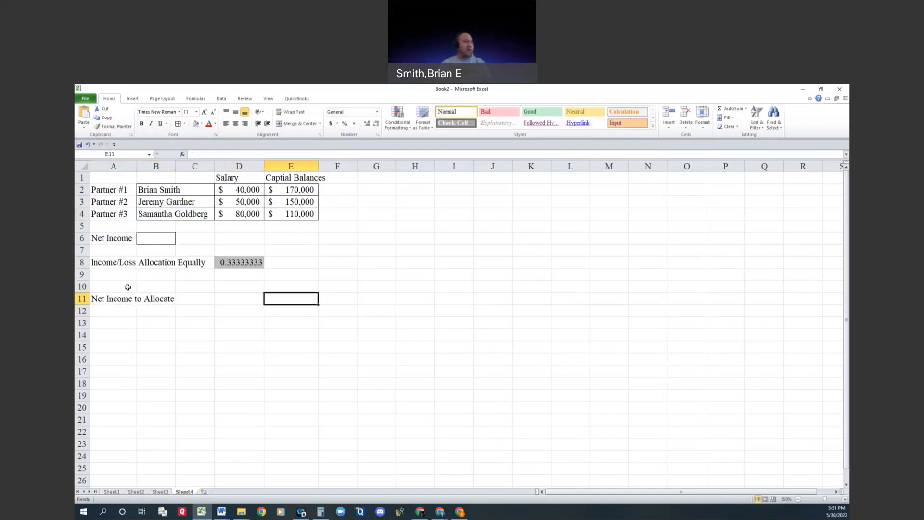
key(Left)
key(Left)
key(Left)
key(Up)
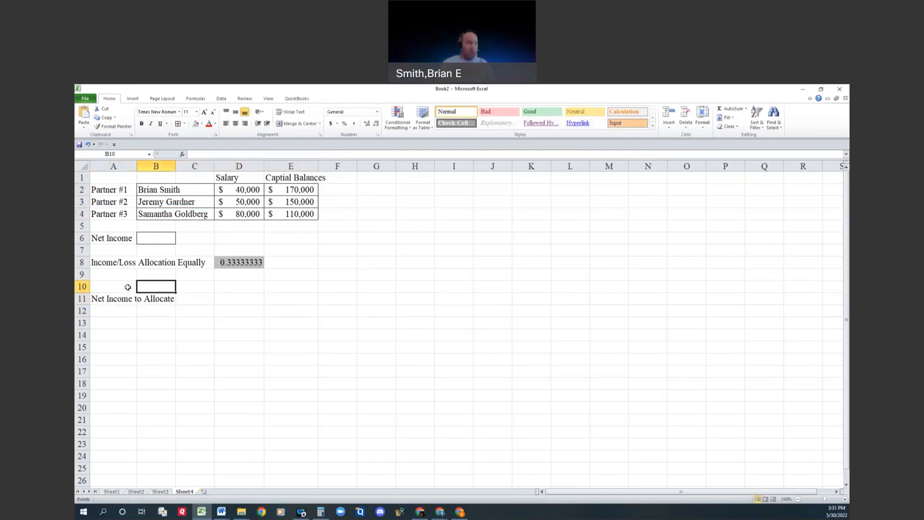
Step: Link B10 to the first partner's name in B2 as the first column heading of the allocation table
text(=)
key(Up)
key(Up)
key(Up)
key(Up)
key(Up)
key(Up)
key(Up)
key(Up)
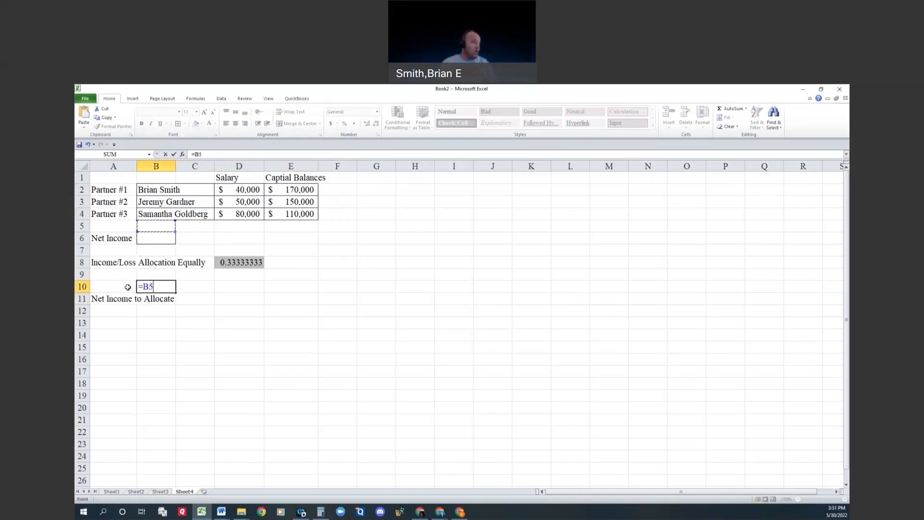
key(Return)
key(Right)
key(Up)
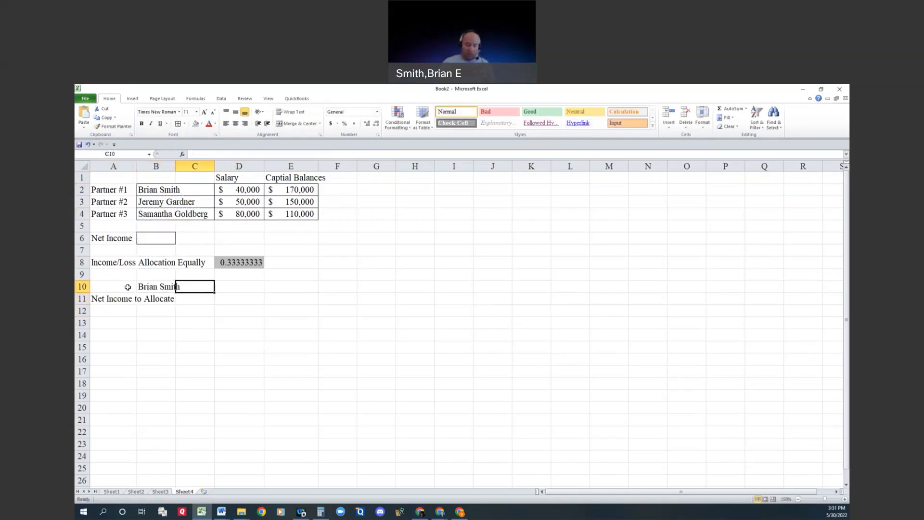
Step: Link C10 to the second partner's name in B3 as the next column heading
text(=)
key(Up)
key(Up)
key(Up)
key(Up)
key(Up)
key(Up)
key(Left)
Step: Enter a formula in D10 that references the third partner's name in B4
key(Up)
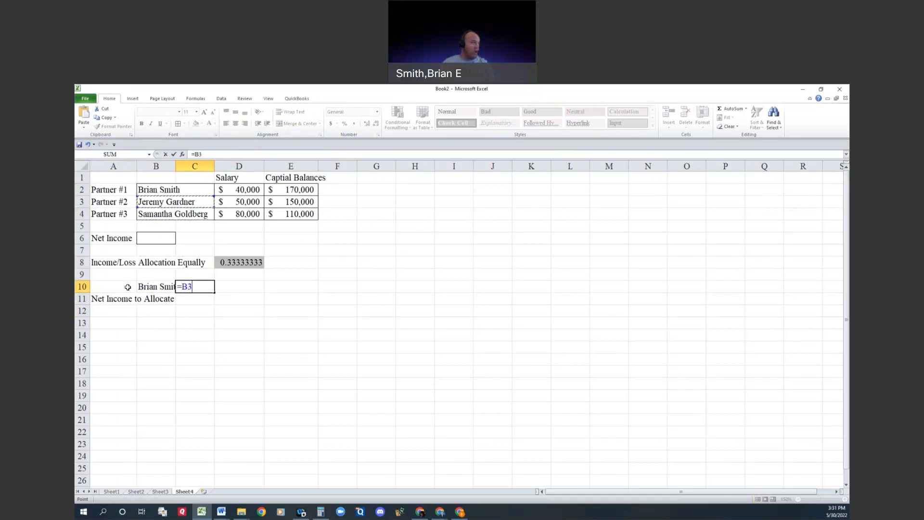
key(Return)
key(Right)
key(Up)
text(=)
key(Up)
key(Up)
key(Up)
key(Up)
key(Up)
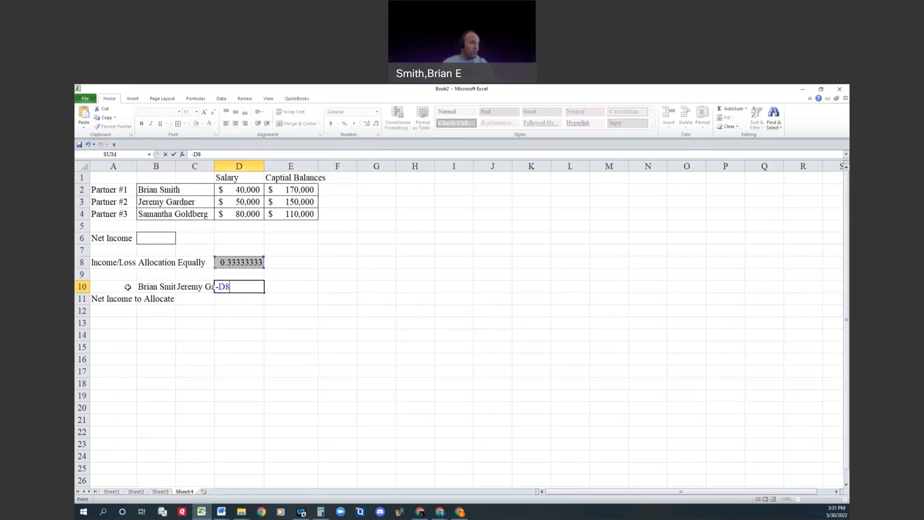
key(Left)
Step: Correct the formula in D10 to =B4 and widen columns B to D to fit the partner names in row 10
key(Up)
key(Return)
key(Left)
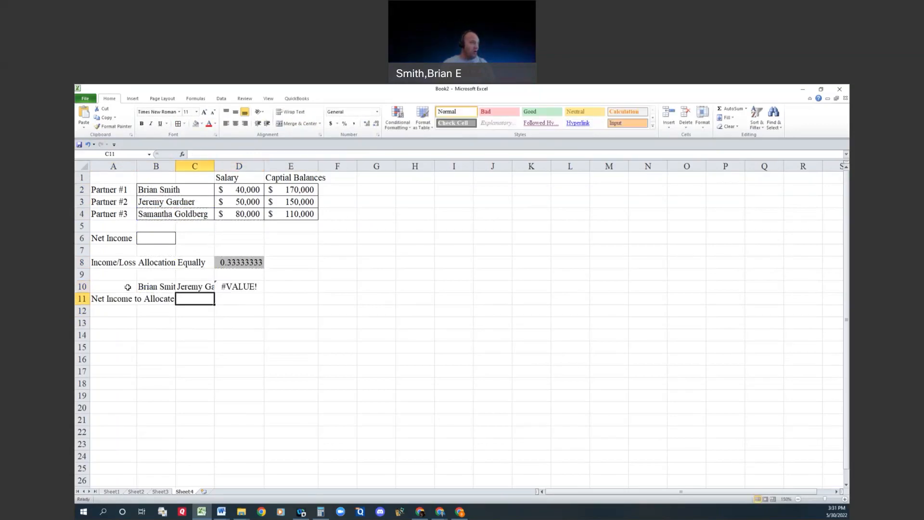
key(Right)
key(Up)
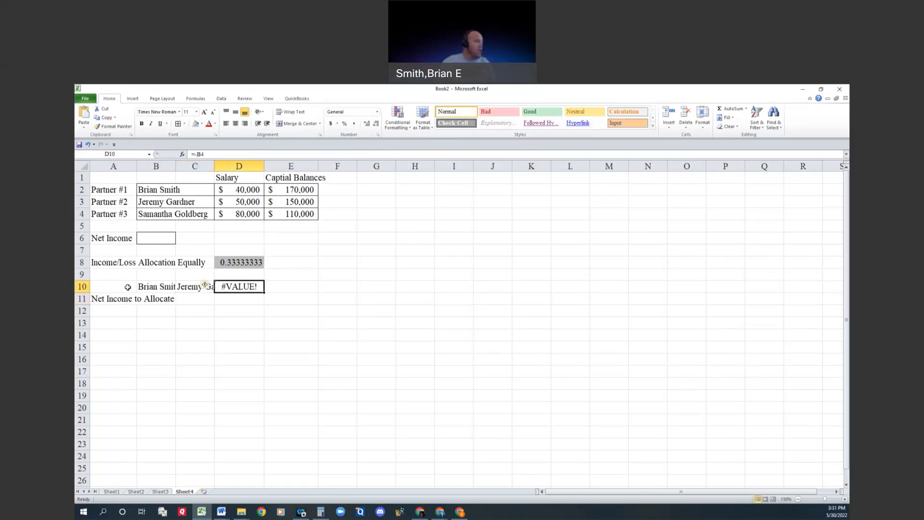
click(196, 154)
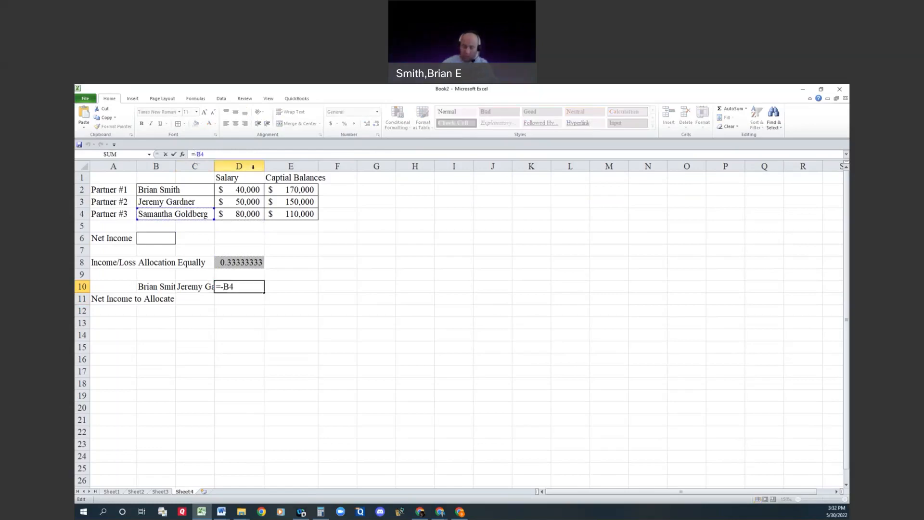
key(Return)
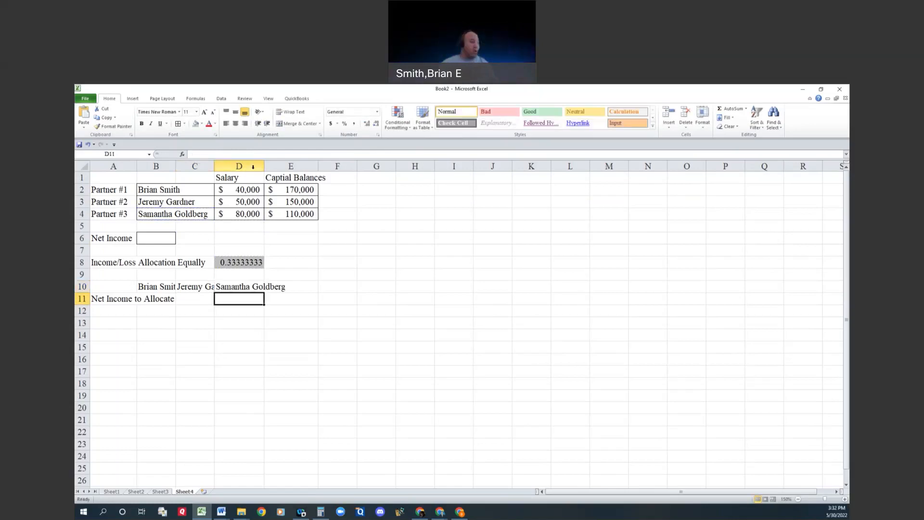
drag(174, 169, 329, 166)
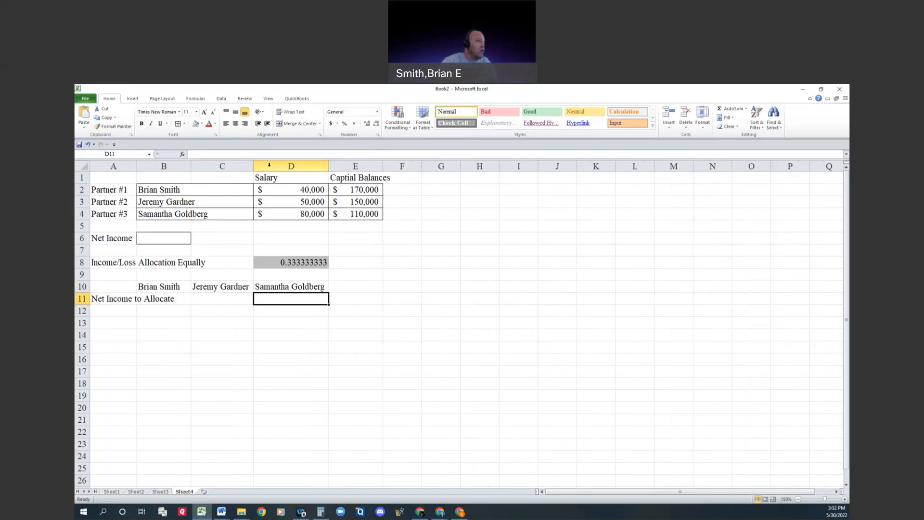
double_click(191, 166)
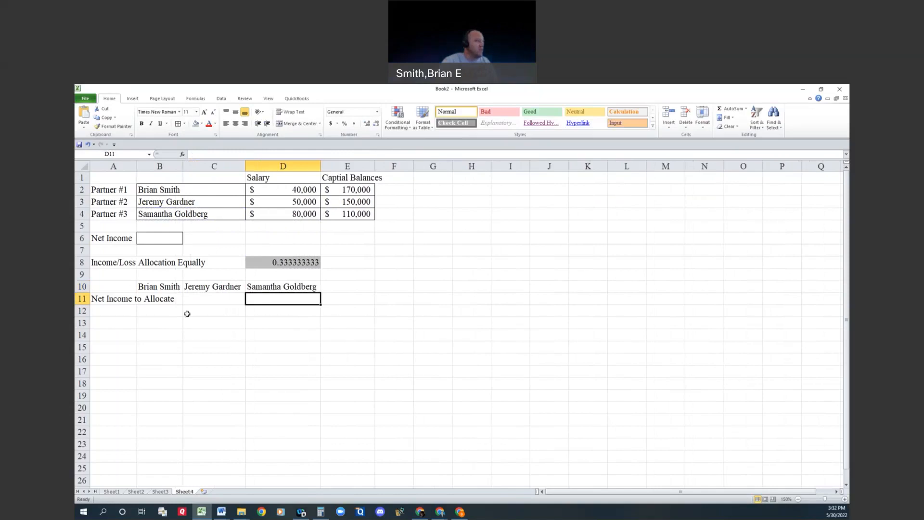
Step: Enter the heading "Remaining Balance" in E10
click(355, 287)
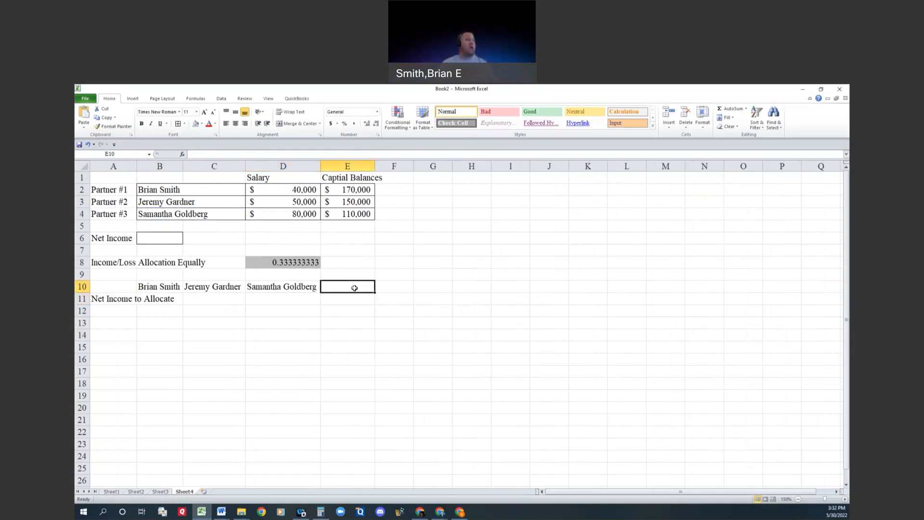
text(Remaining)
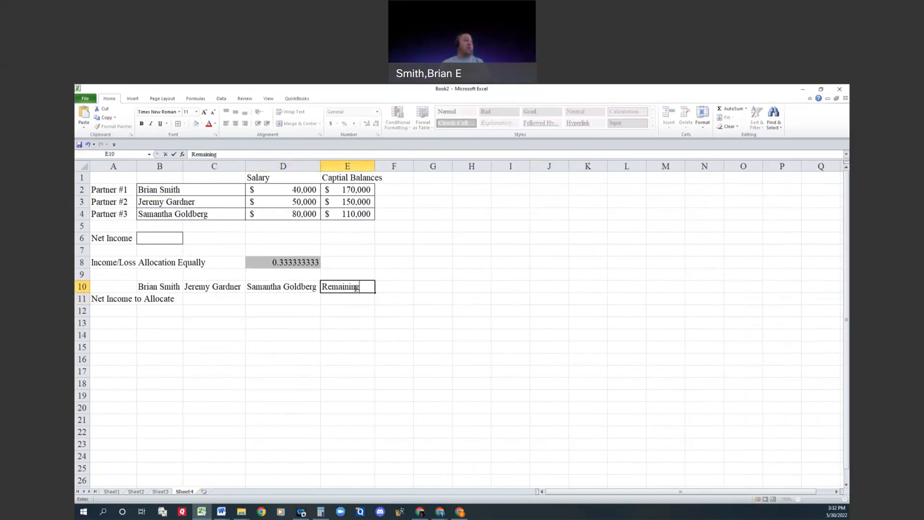
text( Balance)
key(BackSpace)
text(ance)
key(Return)
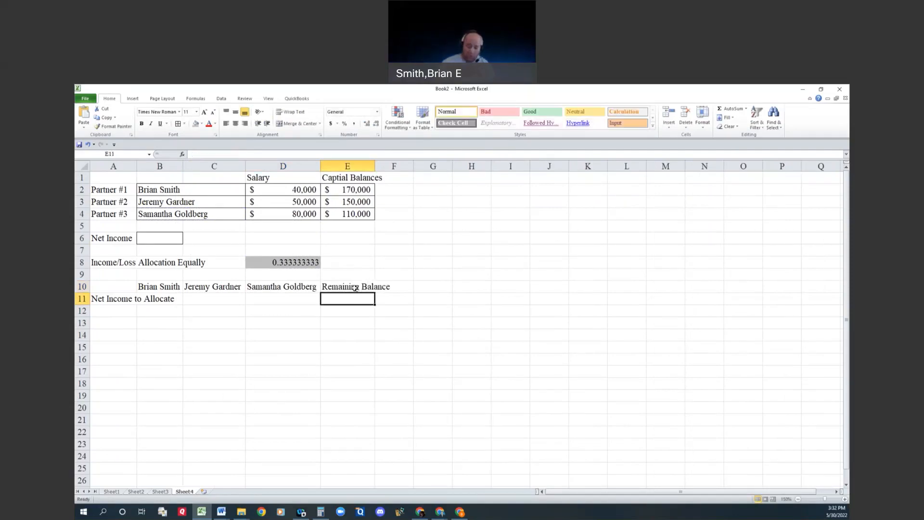
Step: Link the remaining balance in E11 to the net income amount
text(=)
key(Left)
key(Left)
key(Left)
key(Left)
key(Up)
key(Up)
key(Up)
key(Up)
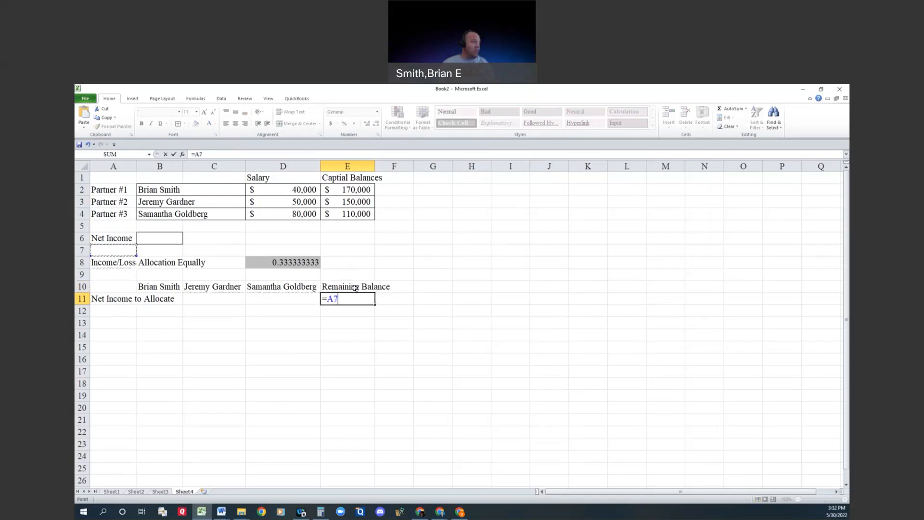
key(Return)
Step: Enter the label "Salary Allocation" in A12 and widen column A to fit its labels
key(Left)
key(Left)
key(Left)
key(Left)
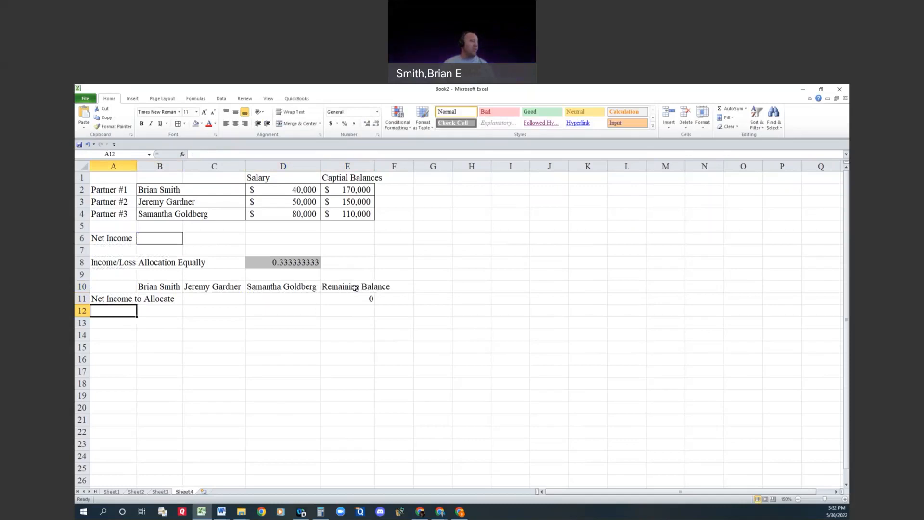
text(Salary Allocation)
key(Return)
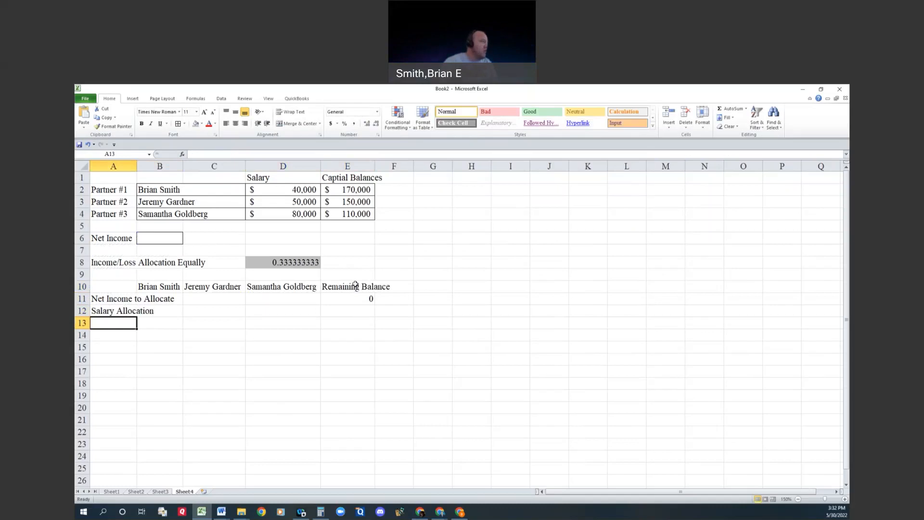
drag(136, 168, 176, 168)
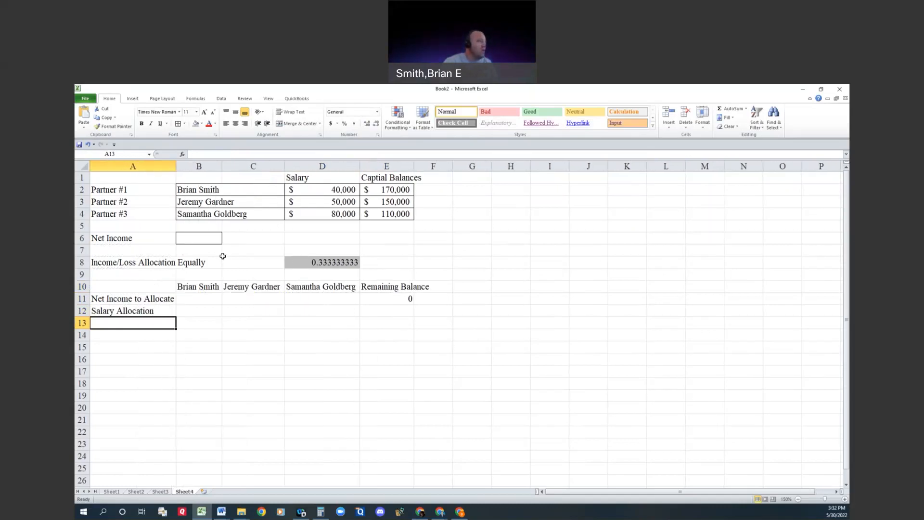
Step: Move the equal allocation share from D8 to C8
click(317, 259)
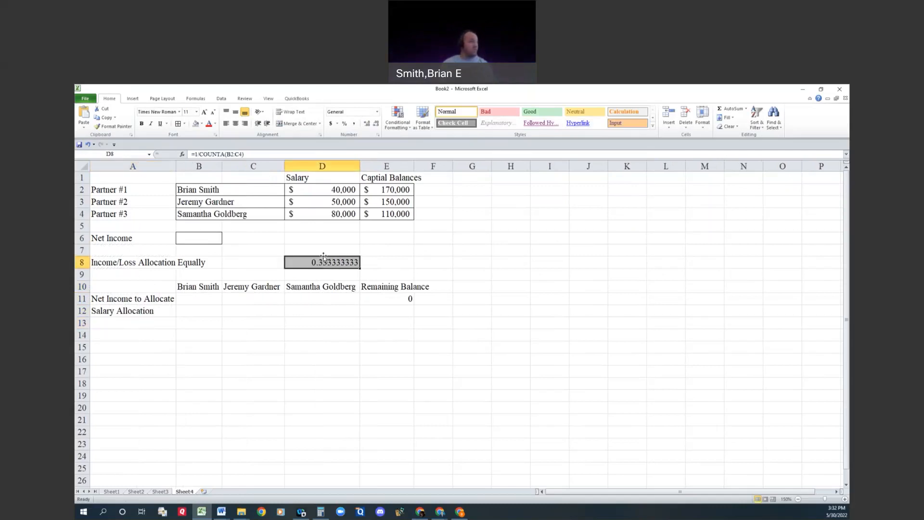
key(ctrl+x)
key(Left)
key(ctrl+v)
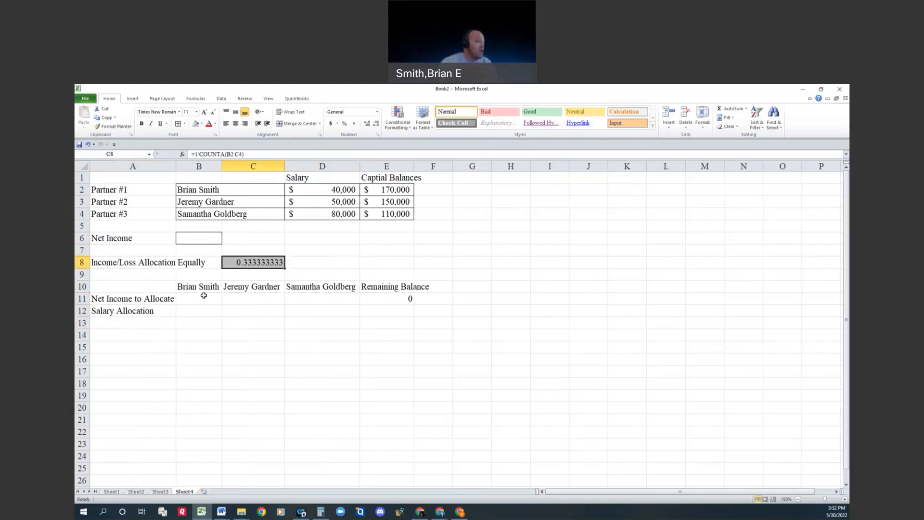
Step: Link B11 to the first partner's salary in D2
click(204, 298)
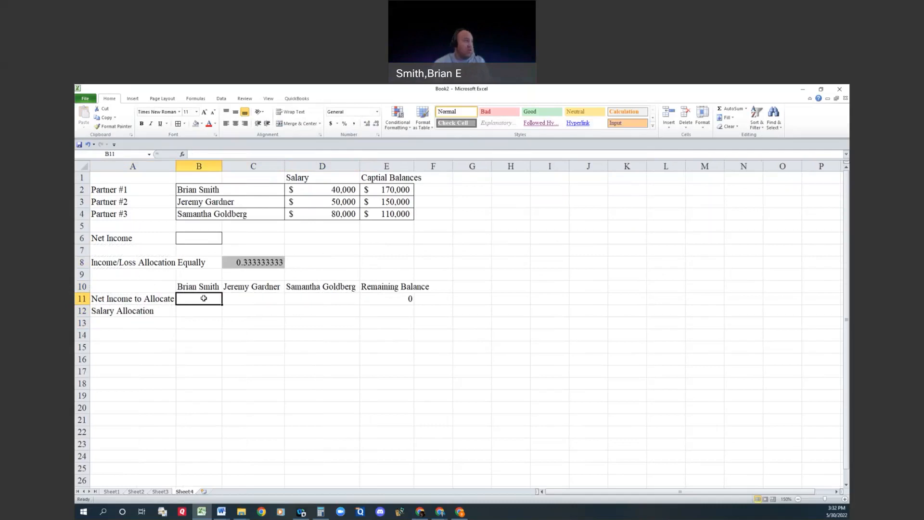
text(=)
click(337, 190)
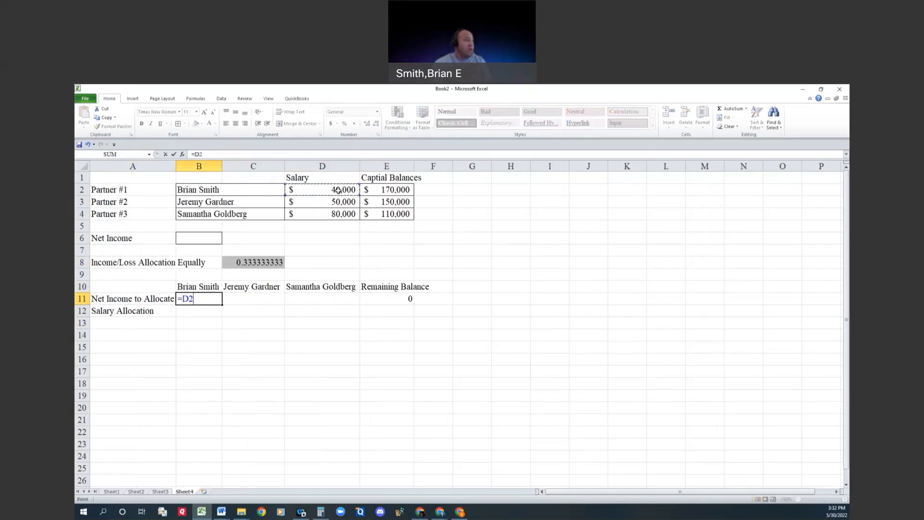
key(Return)
Step: Link C11 and D11 to the second and third partners' salaries in D3 and D4
click(256, 308)
click(257, 299)
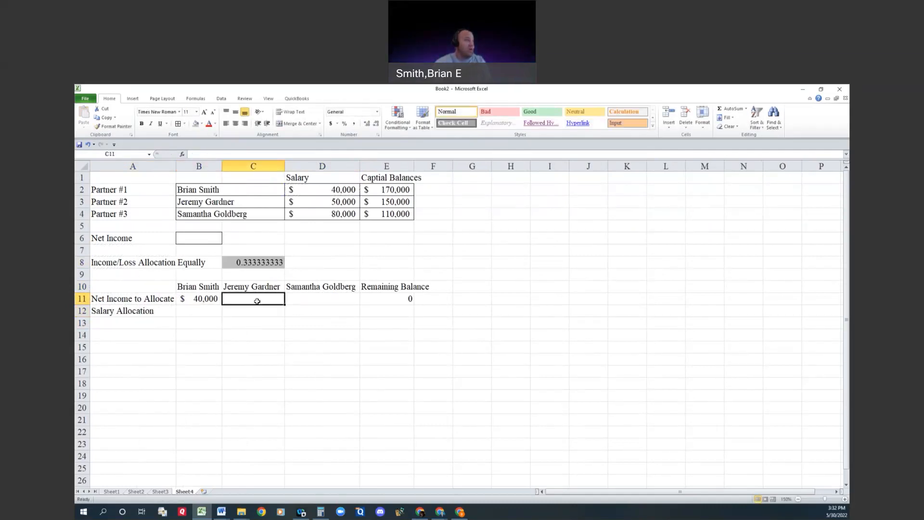
text(=)
click(342, 200)
key(Return)
click(319, 301)
text(=)
click(341, 214)
key(Return)
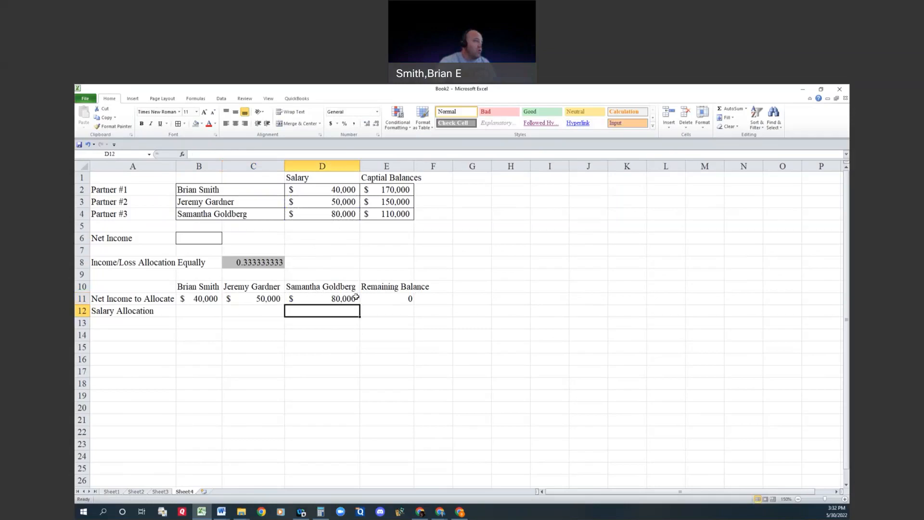
Step: Move the three salary references from B11:D11 down to the Salary Allocation row in B12:D12
drag(206, 299, 324, 295)
key(ctrl+x)
click(205, 311)
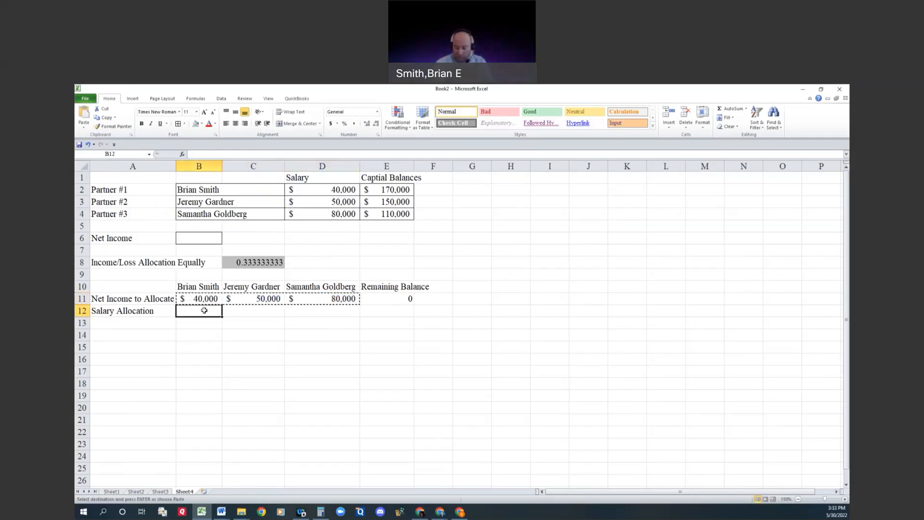
key(ctrl+v)
click(238, 344)
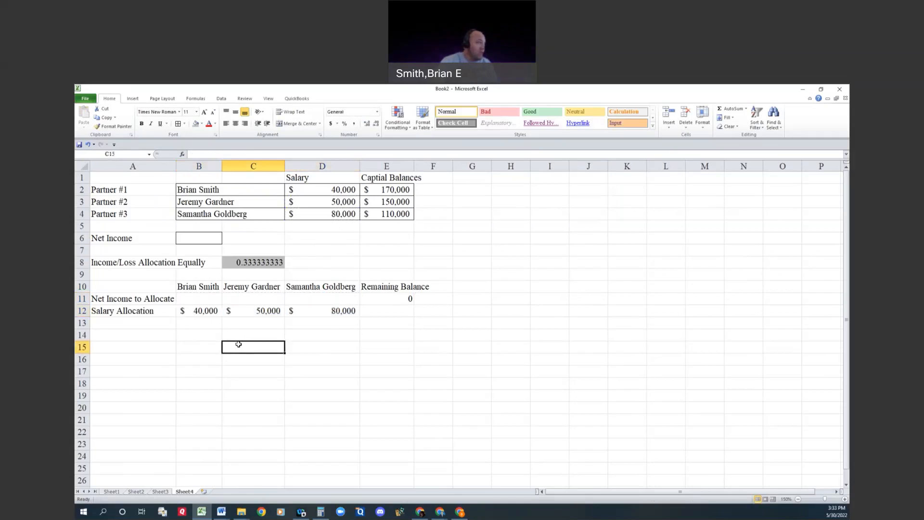
Step: Calculate the remaining balance in E12 as E11 minus the sum of the salary allocations in B12:D12
click(383, 310)
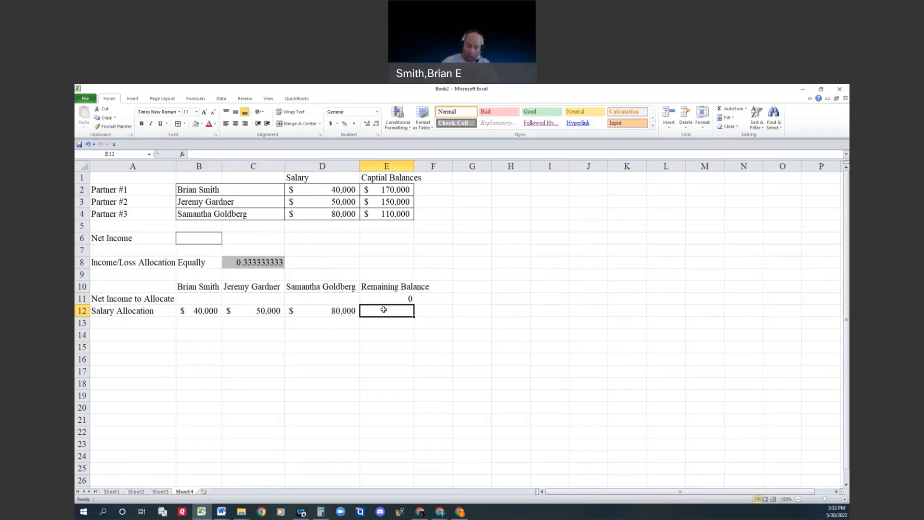
text(=)
key(Up)
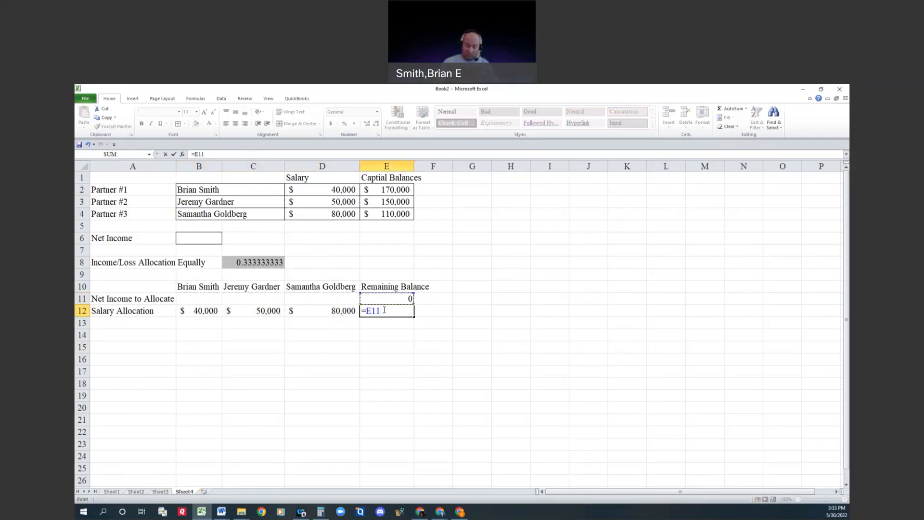
text(-sum()
drag(337, 311, 187, 311)
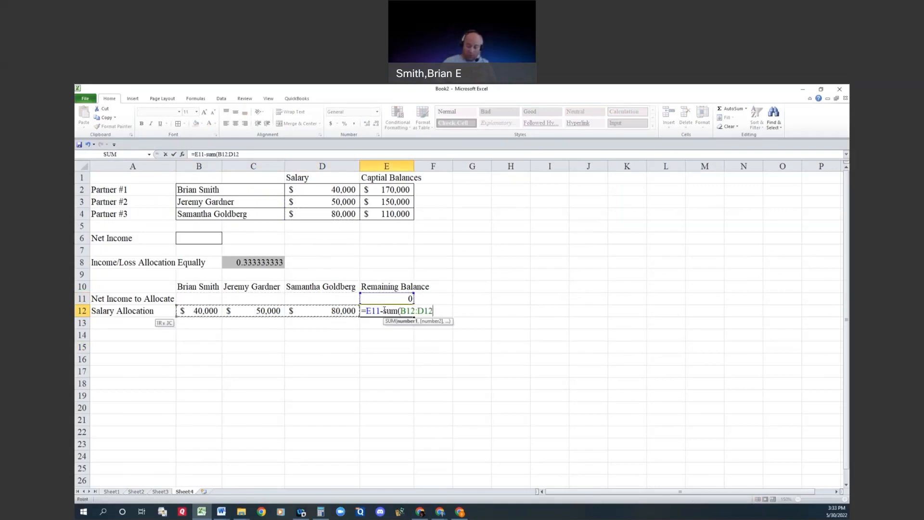
key(Return)
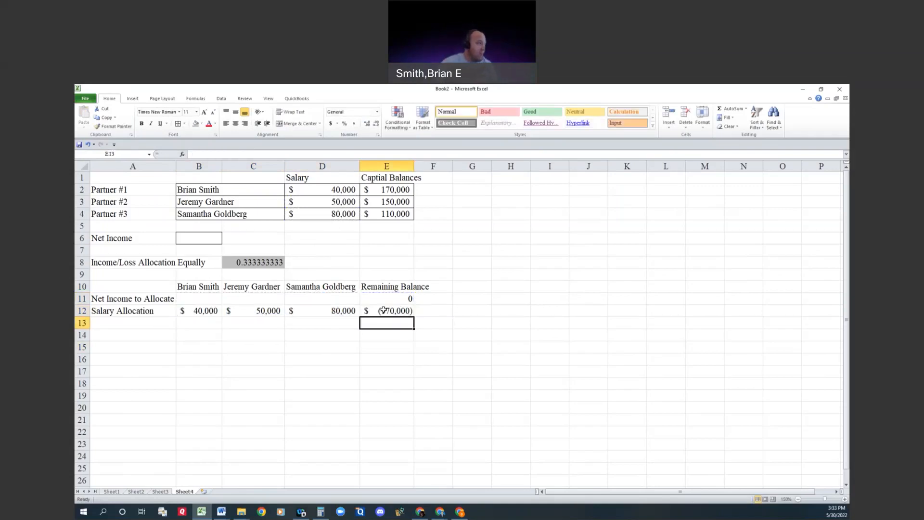
Step: Enter the partial label "Interest on" in A13
click(151, 323)
text(Interest on)
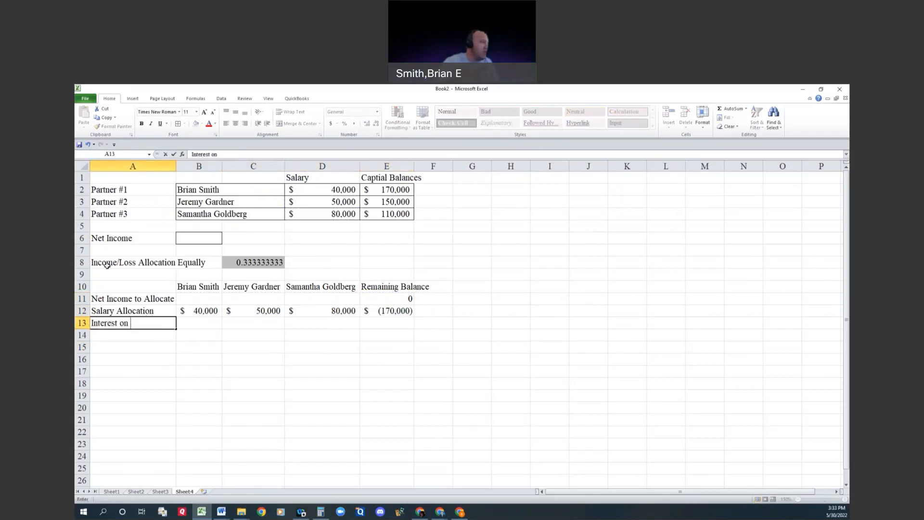
Step: Insert a row above row 7 and label it "Interest" in A7
click(83, 249)
right_click(83, 250)
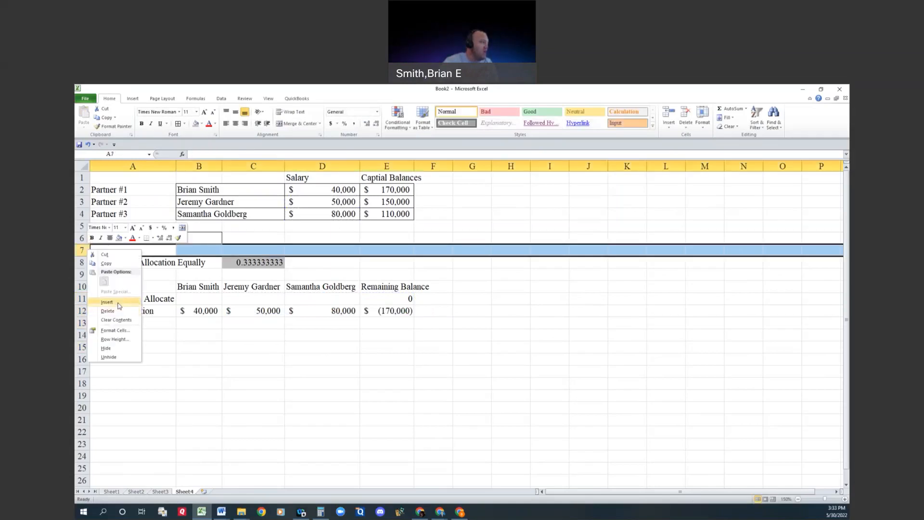
click(113, 304)
text(Interest)
key(Tab)
key(Tab)
Step: Enter an interest rate of 0.07 in B7 and format it as a percentage
key(Left)
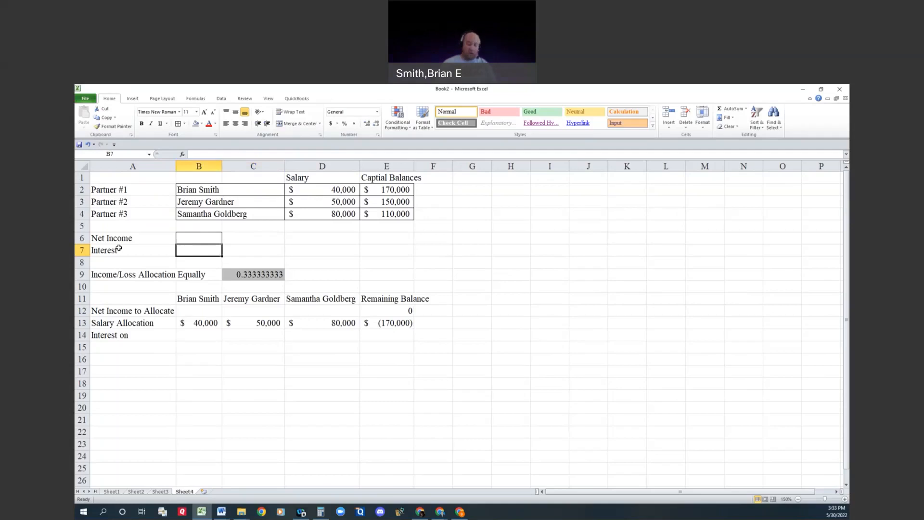
text(0.07)
key(Return)
key(Up)
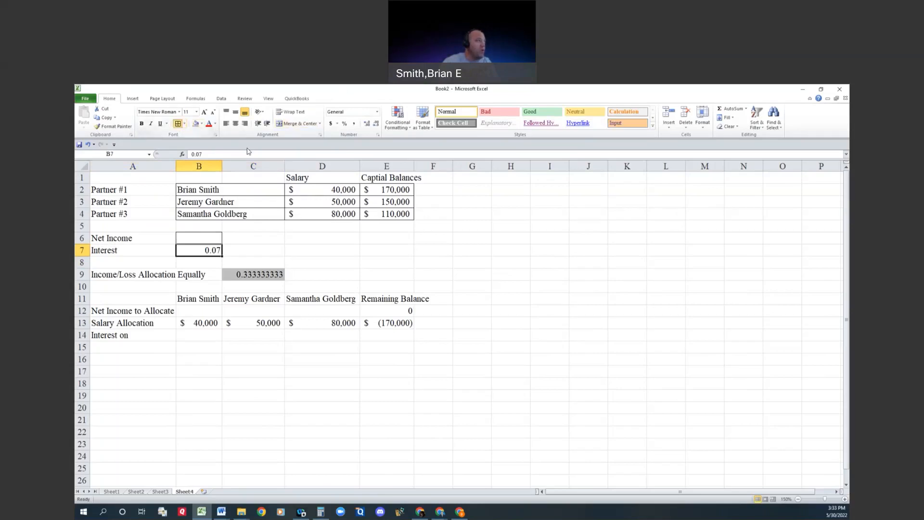
click(344, 123)
Step: Apply the currency format to the net income cell B6
click(199, 238)
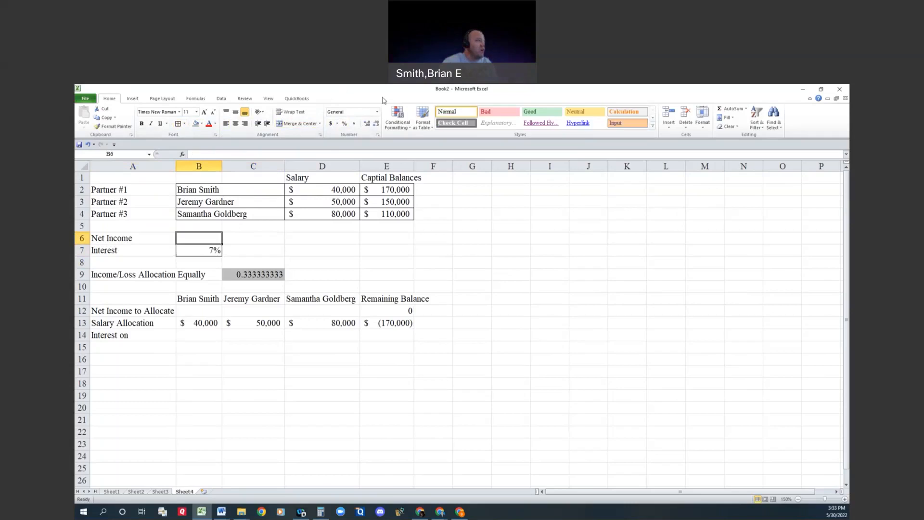
click(330, 123)
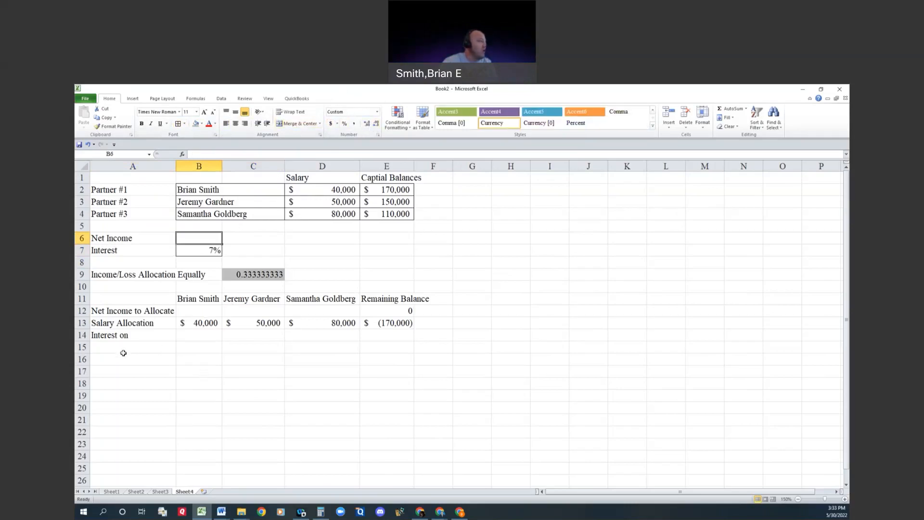
Step: Complete the row label in A14 so it reads "Interest on Capital Bal"
double_click(147, 338)
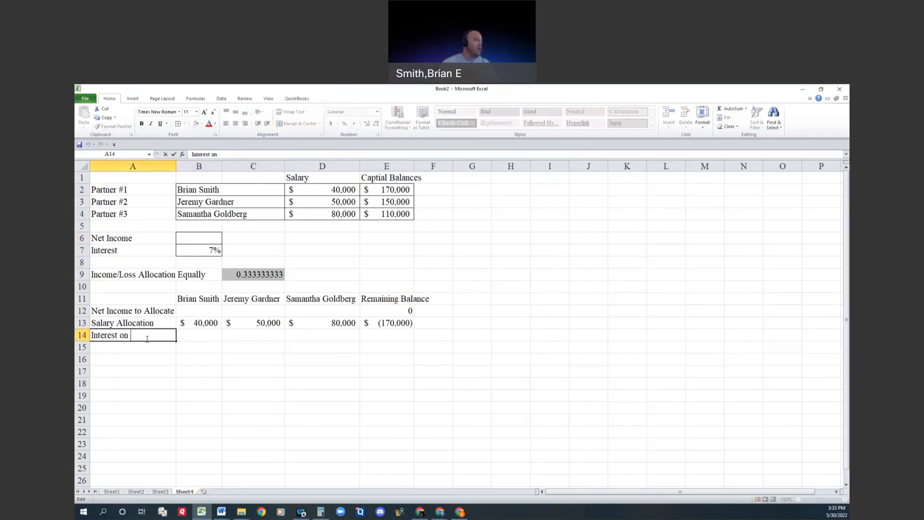
text(Capital Bal)
key(Tab)
Step: Calculate the first partner's interest in B14 with the formula =B7*E2
text(=)
key(Up)
key(Up)
key(Up)
key(Up)
key(Up)
key(Up)
key(Up)
text(*)
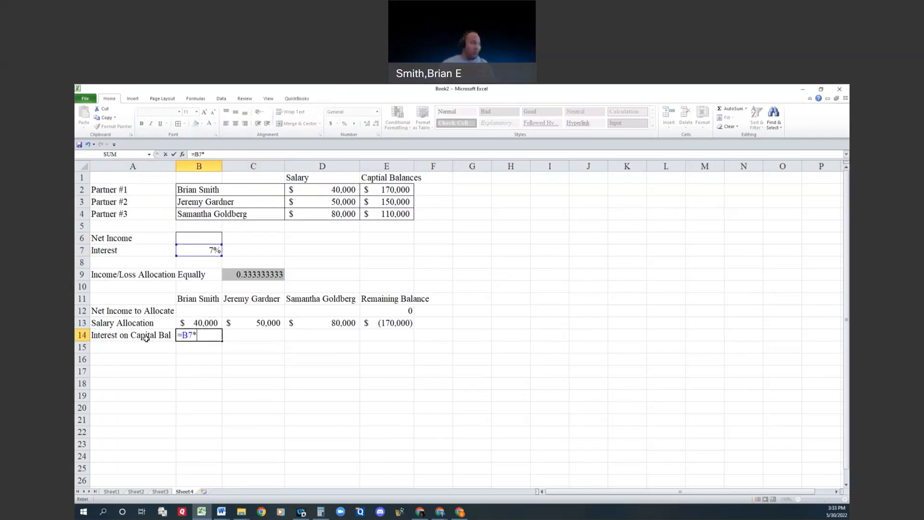
click(374, 189)
key(Return)
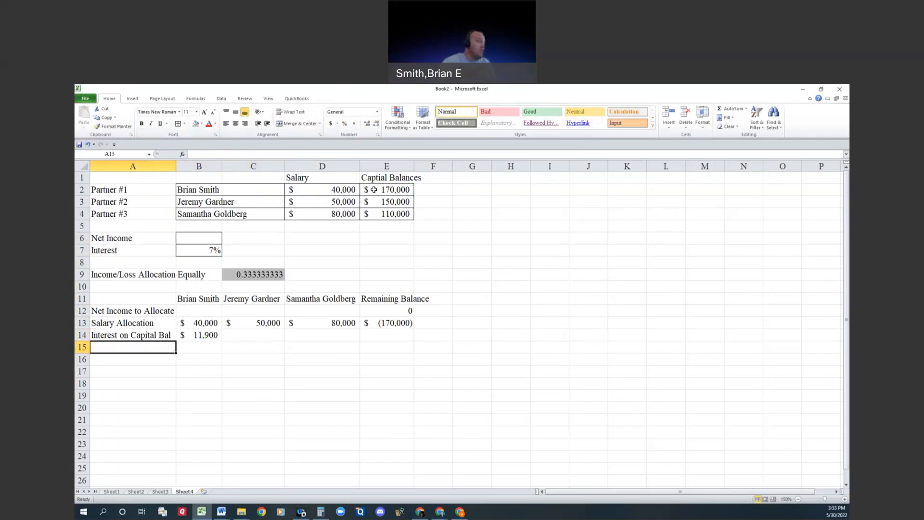
Step: Calculate the second partner's interest in C14 with the formula =B7*E3
click(245, 337)
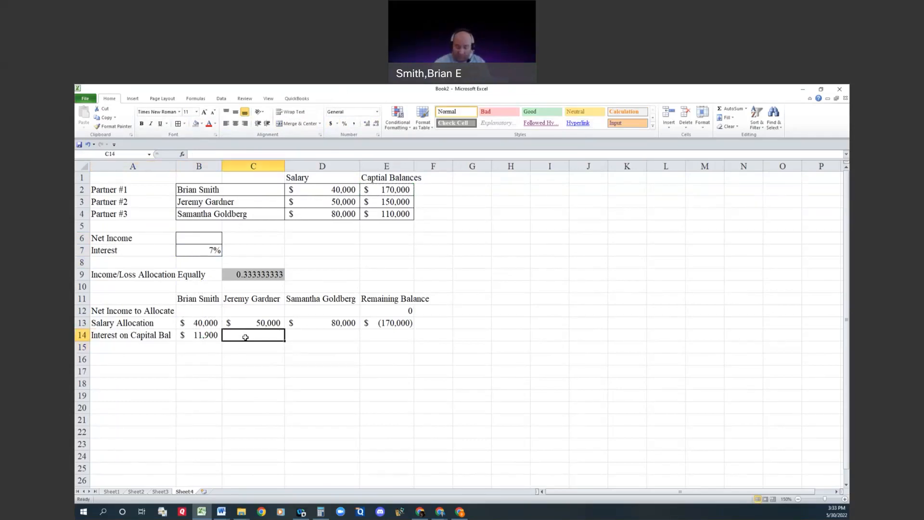
text(=)
click(211, 251)
text(*)
click(384, 201)
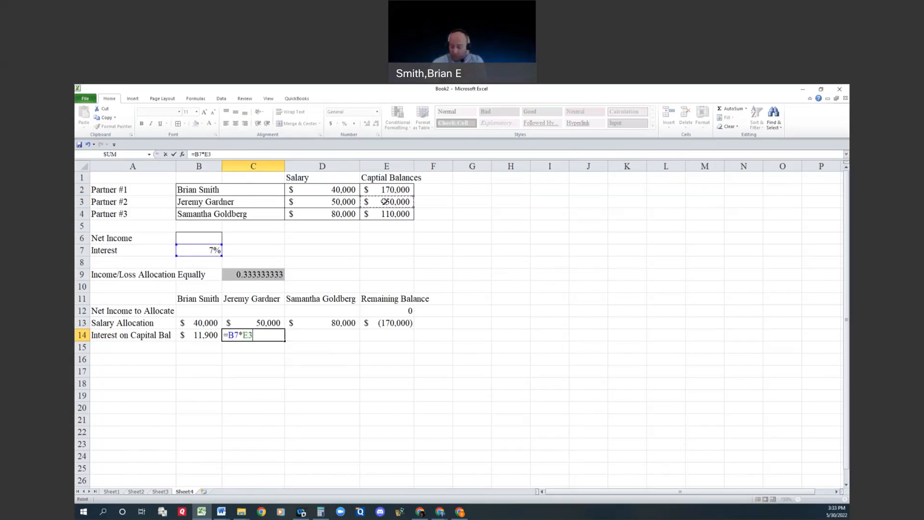
key(Return)
Step: Calculate the third partner's interest in D14 with the formula =B7*E4
click(341, 334)
text(=)
click(216, 249)
text(*)
click(378, 218)
key(Return)
Step: Total the three partners' interest amounts in E14 with a SUM of B14:D14
click(385, 337)
text(=sum()
key(Left)
key(Left)
key(Left)
key(shift+Right)
key(shift+Right)
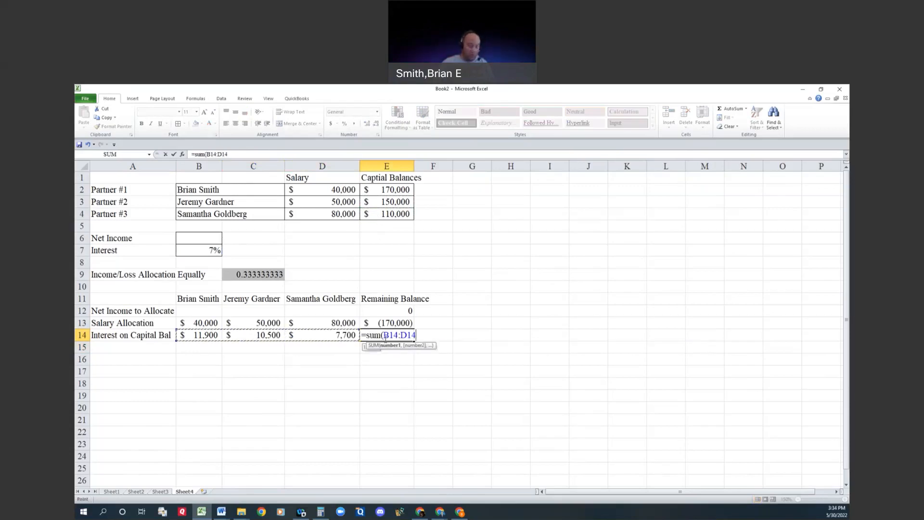
key(Return)
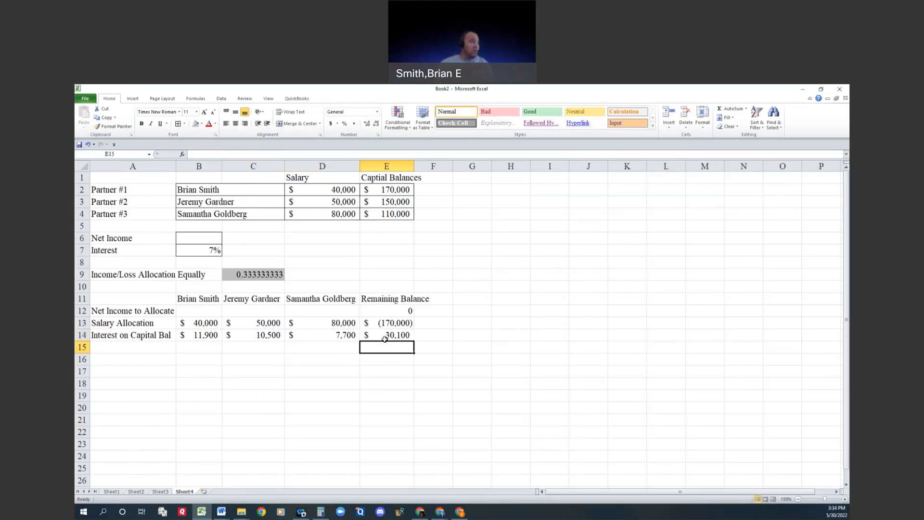
Step: Change the formula in E14 to =E13-SUM(B14:D14) so the interest is subtracted from the remaining balance, accepting the proposed correction
click(385, 336)
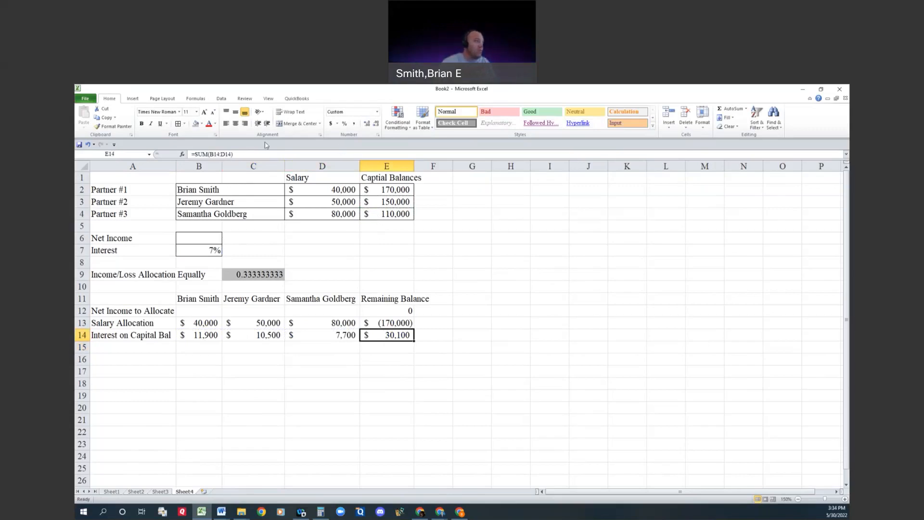
click(197, 154)
text(=)
click(373, 325)
text(-)
key(Return)
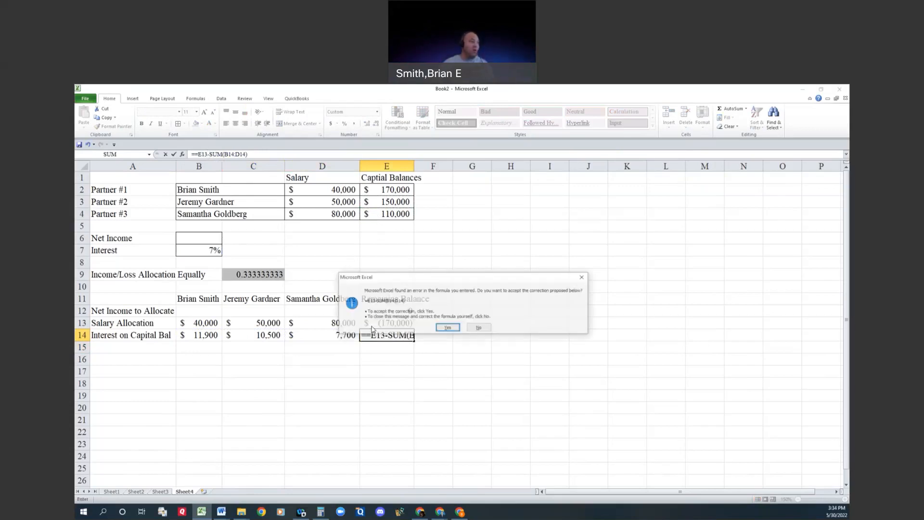
key(Return)
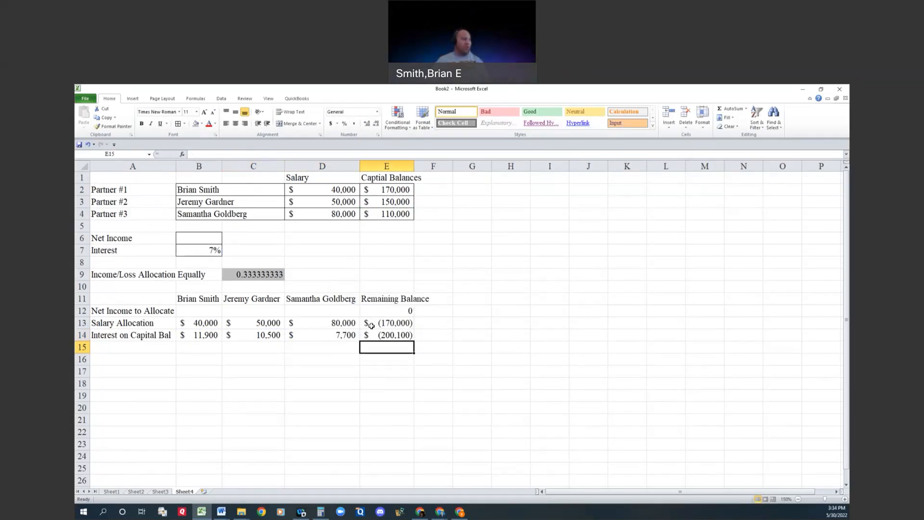
Step: Enter the label "Remaining Balance Allocation" in A15
key(Left)
key(Left)
key(Left)
key(Left)
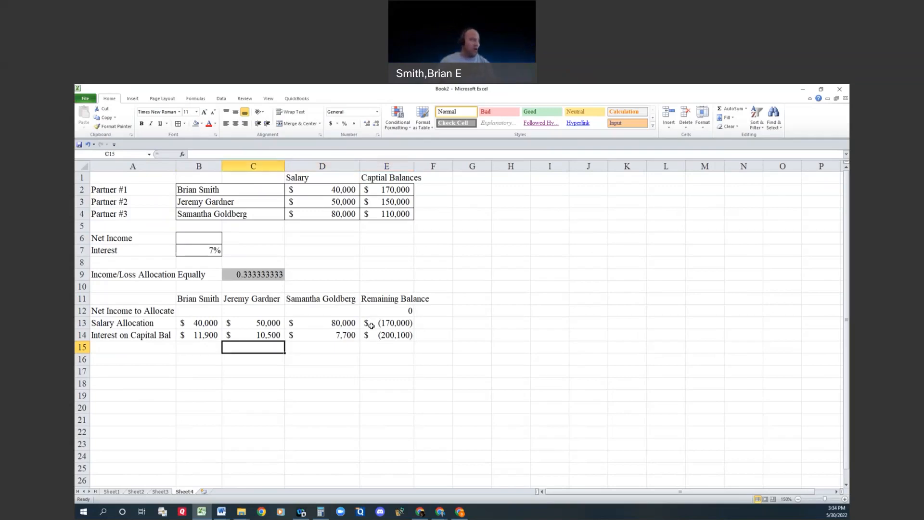
text(Remain)
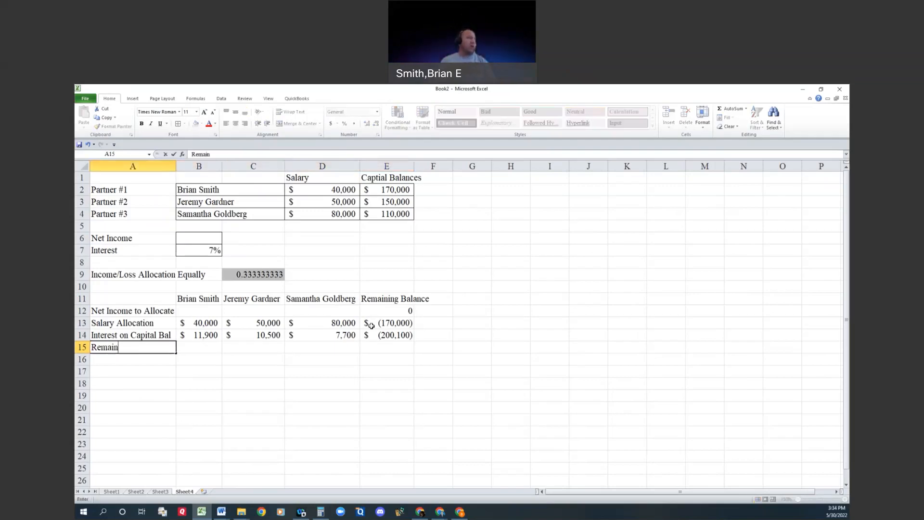
text(ing Balance Allocation)
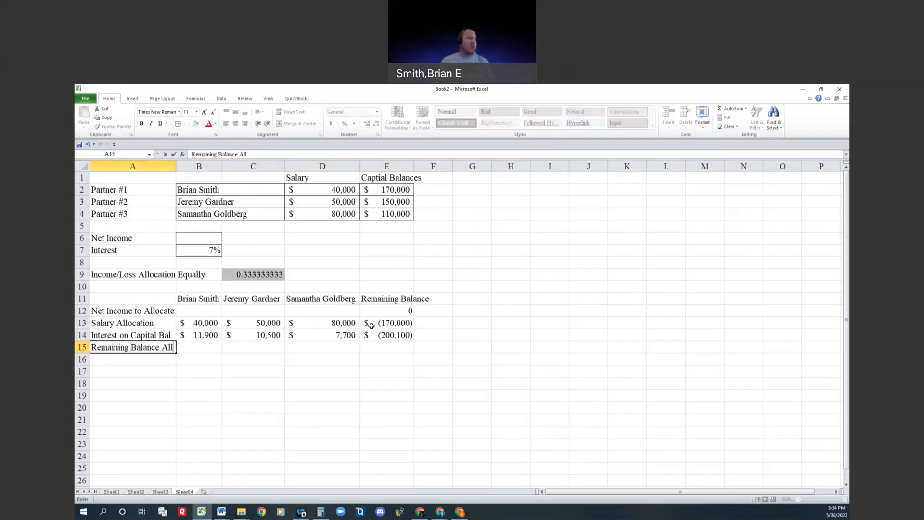
key(Tab)
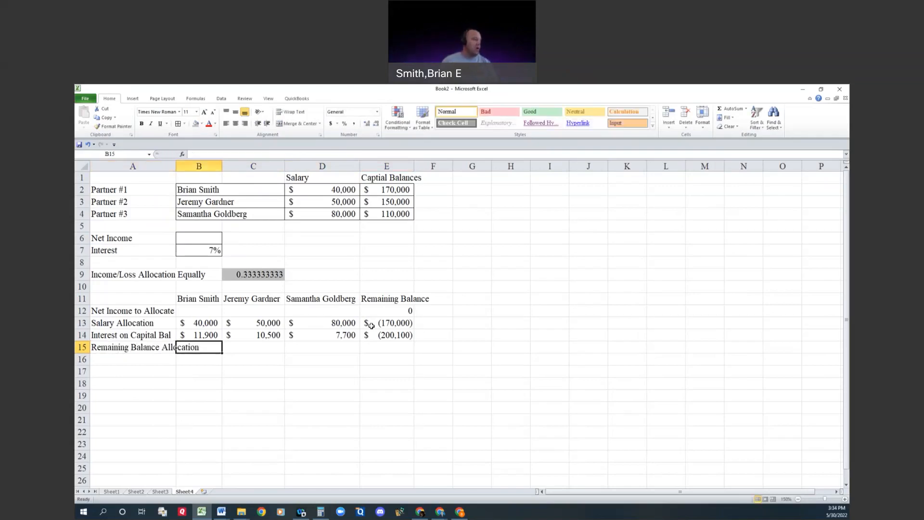
Step: Replace the label in A15 with the shorter "Remaining Bal. Allocate"
key(Left)
text(Remaining)
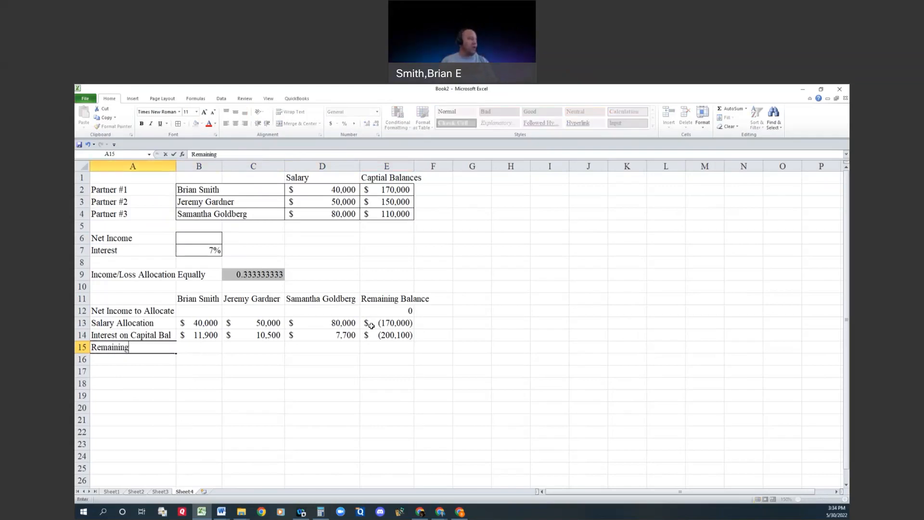
text( Bal. Allocate)
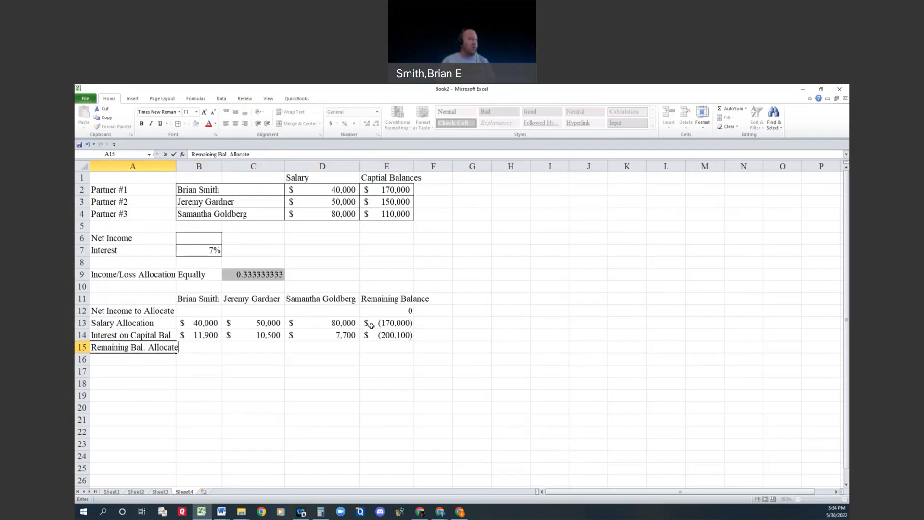
key(Tab)
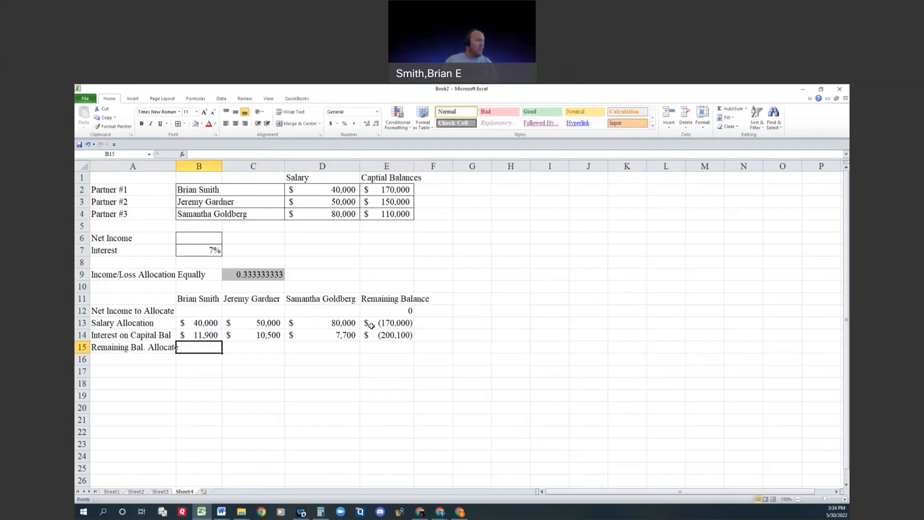
Step: Try to allocate the remaining balance to the first partner in B15 with the formula =E14*B7
text(=)
key(Up)
key(Right)
key(Right)
key(Right)
text(*)
key(Up)
key(Up)
key(Up)
key(Up)
key(Up)
key(Up)
key(Up)
key(Up)
key(Return)
key(Right)
key(Right)
key(Up)
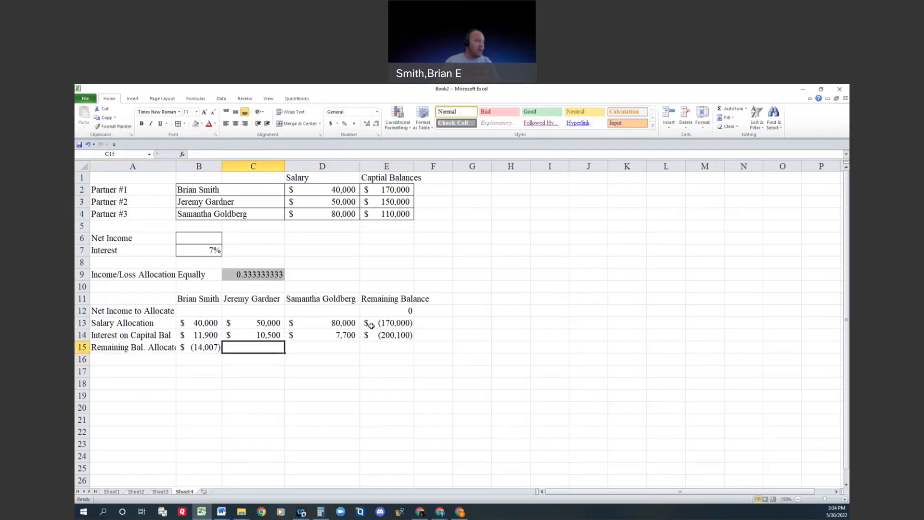
Step: Replace the formula in B15 with =E14*C9 to give the first partner an equal share of the remaining balance
key(Left)
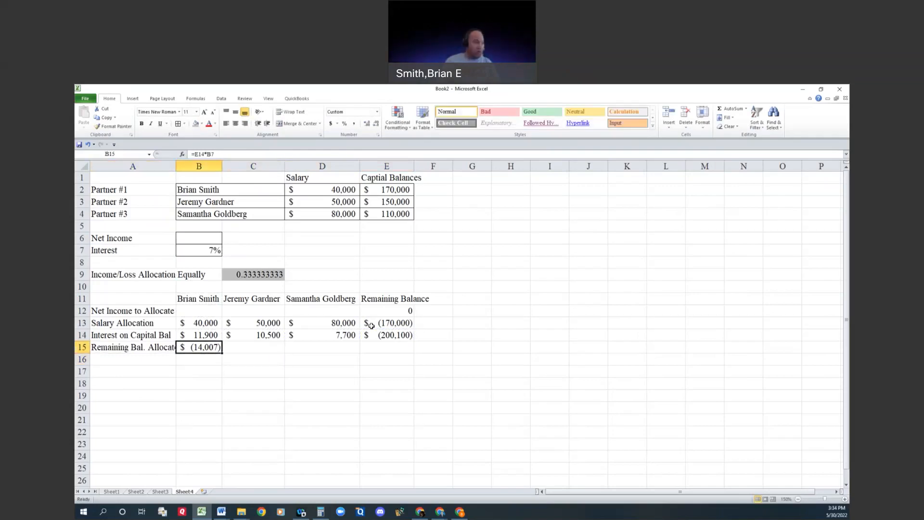
text(=)
key(Right)
key(Right)
key(Right)
key(Right)
key(Up)
key(Left)
text(*)
key(Up)
key(Up)
key(Up)
key(Up)
key(Up)
key(Up)
key(Right)
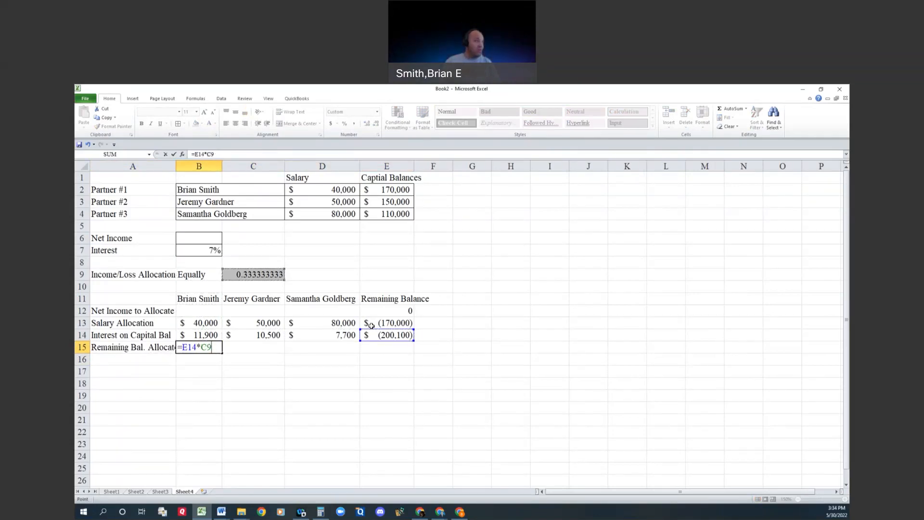
key(Return)
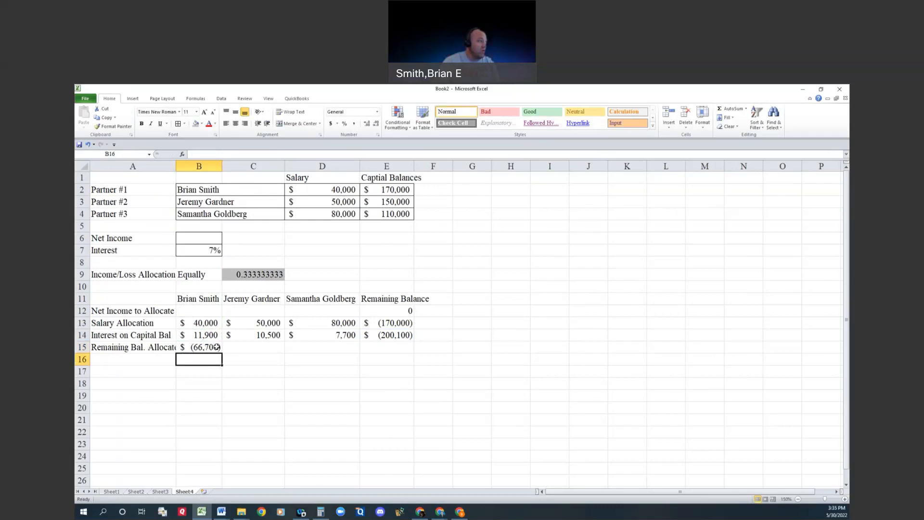
Step: Move the equal-share formula from C9 to F2 and return it to C9
click(254, 277)
key(ctrl+c)
click(434, 188)
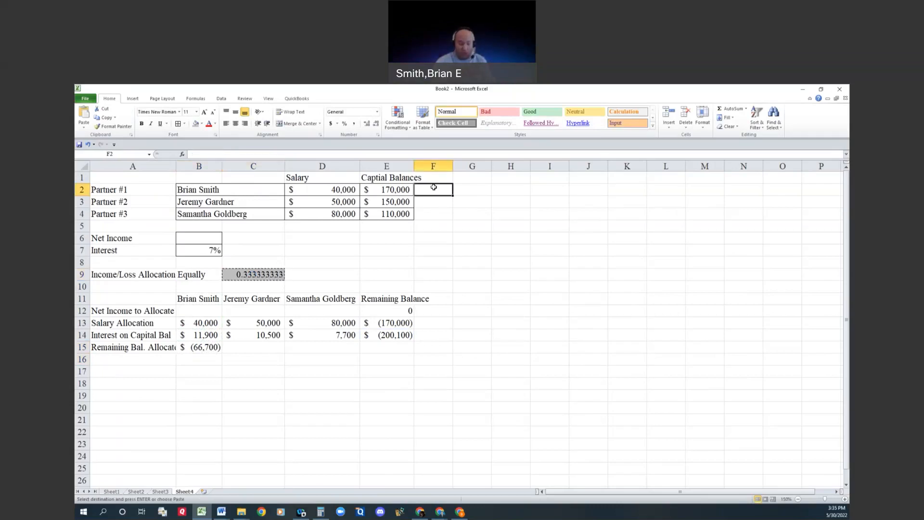
key(Return)
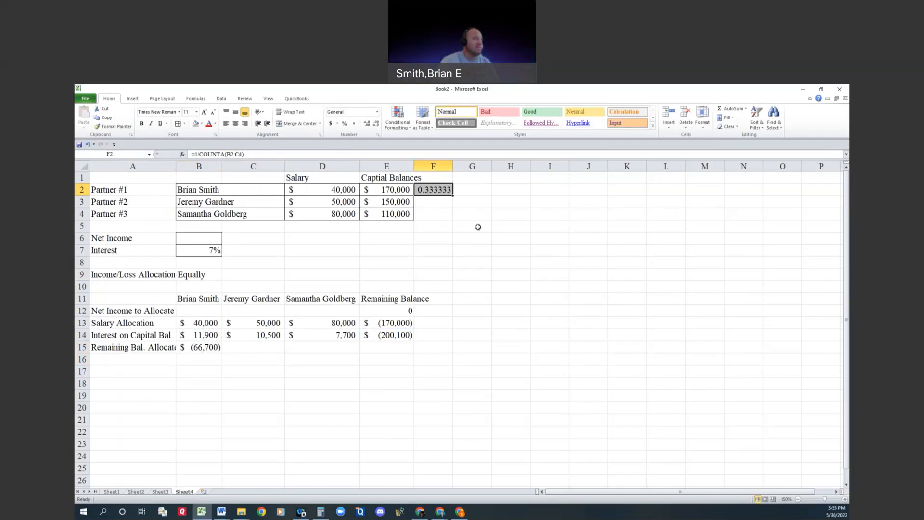
key(ctrl+c)
click(253, 277)
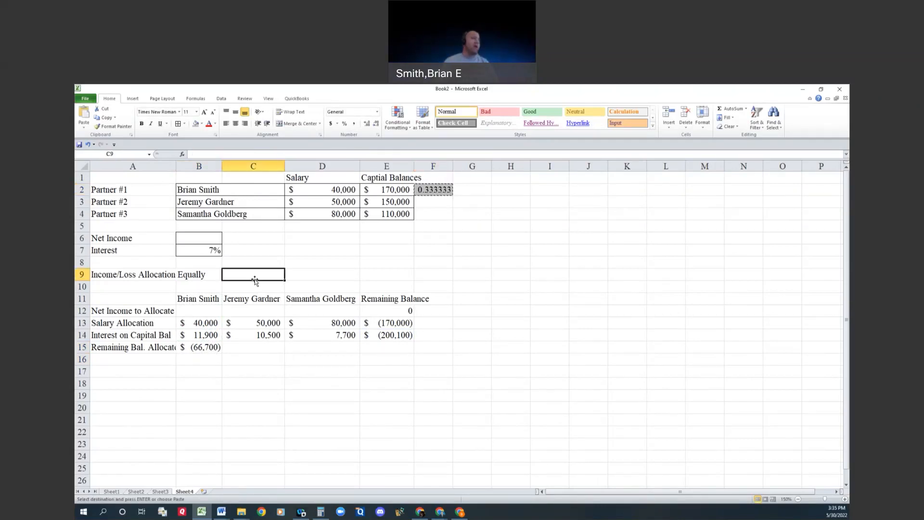
key(Return)
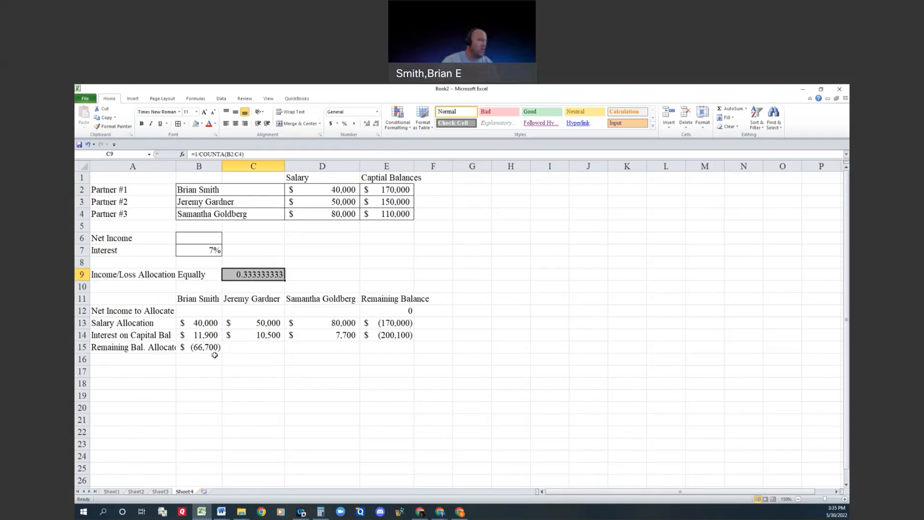
Step: Allocate the second partner's share of the remaining balance in C15 with the formula =E14*C9
click(251, 347)
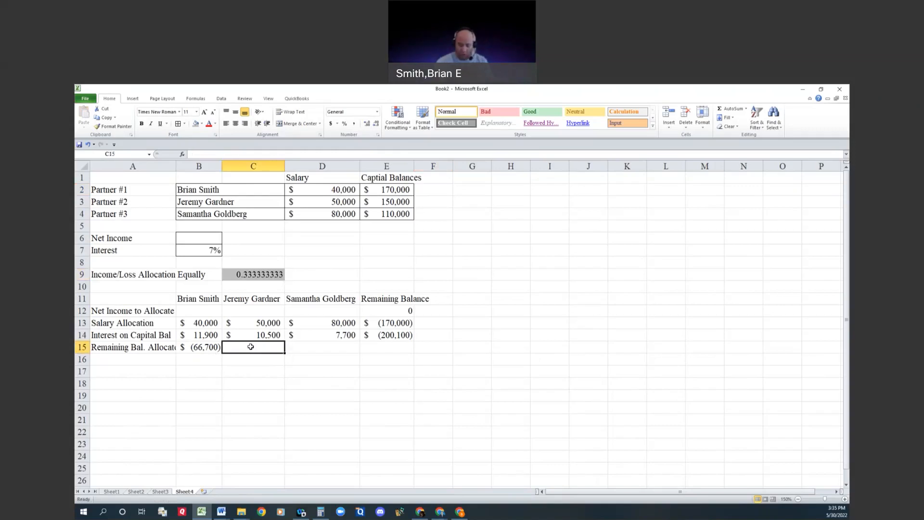
text(=)
click(400, 336)
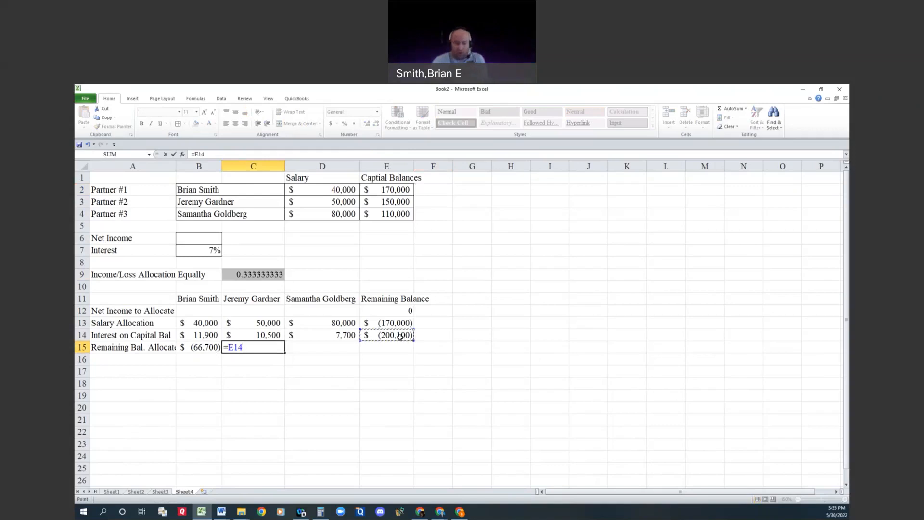
text(*)
click(269, 274)
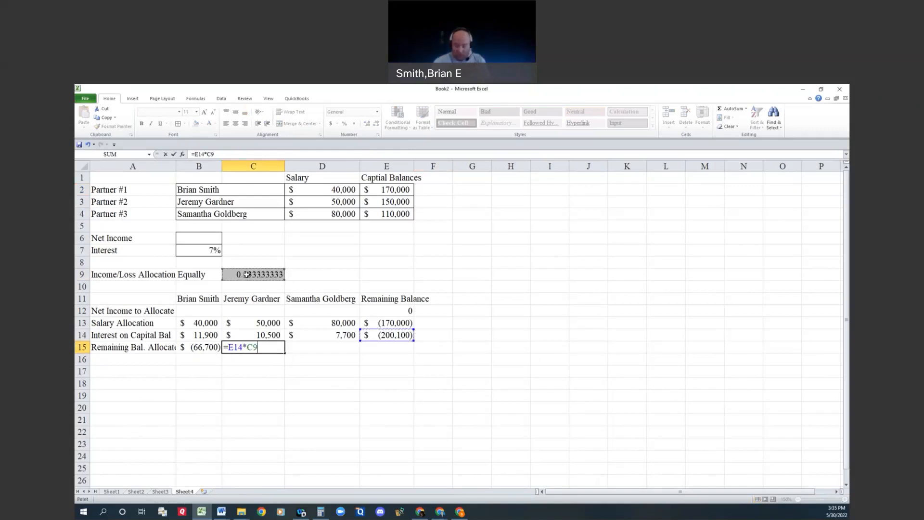
key(Return)
Step: Allocate the third partner's share of the remaining balance in D15 with the formula =E14*C9
click(318, 345)
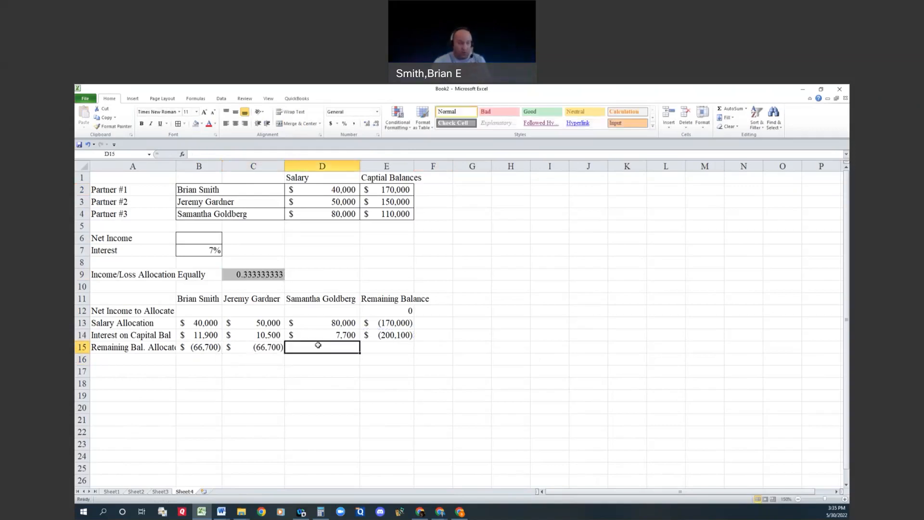
text(=)
click(389, 332)
text(*)
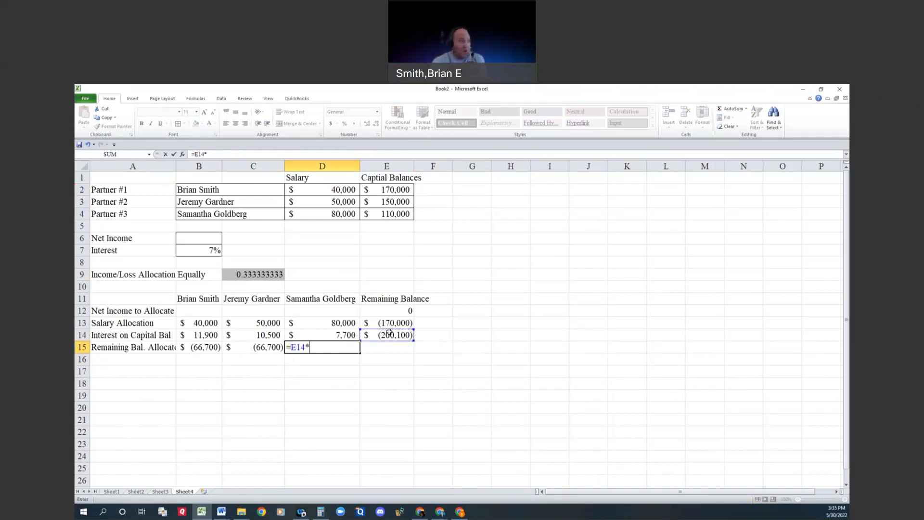
click(271, 272)
key(Return)
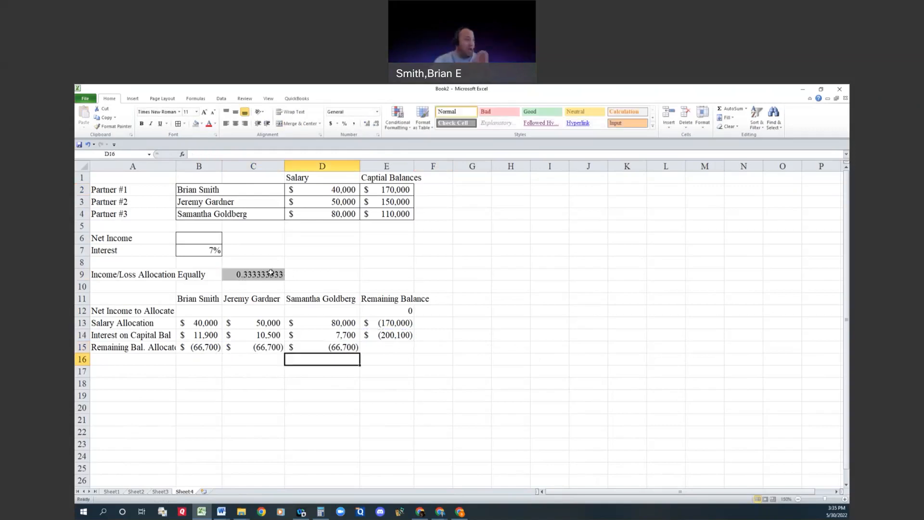
Step: Enter a net income of 0 in B6
click(197, 237)
text(0)
key(Return)
Step: Total the first partner's allocations in B16 with a SUM of B13:B15
click(196, 360)
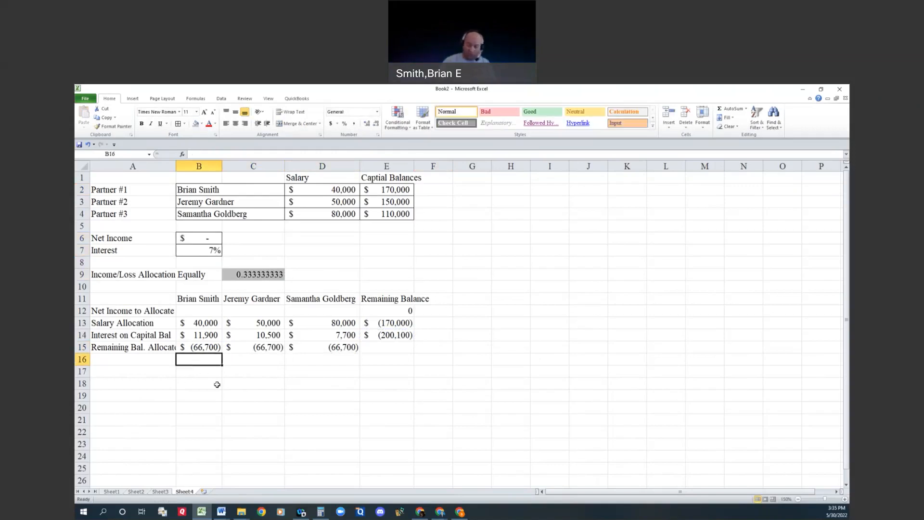
text(=sum()
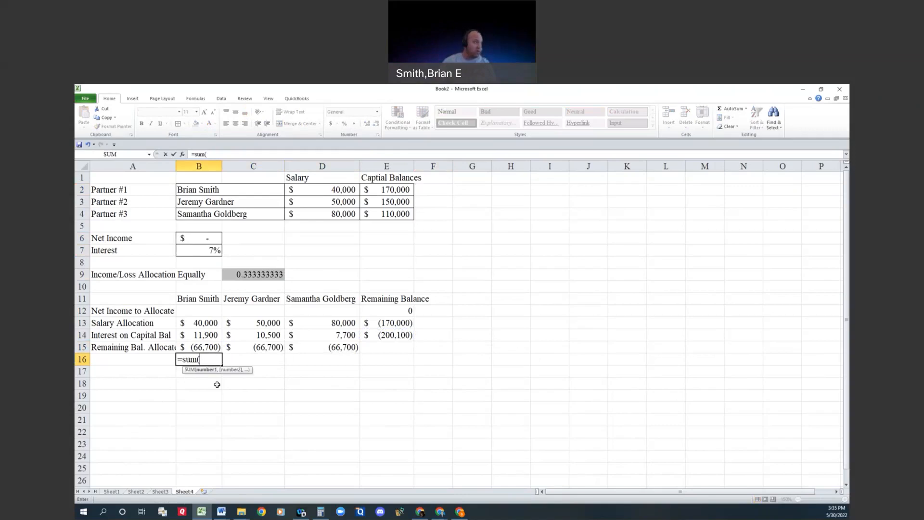
key(Up)
key(shift+Up)
key(shift+Up)
key(Return)
Step: Total the second partner's allocations in C16 with a SUM of C13:C15
key(Up)
key(Right)
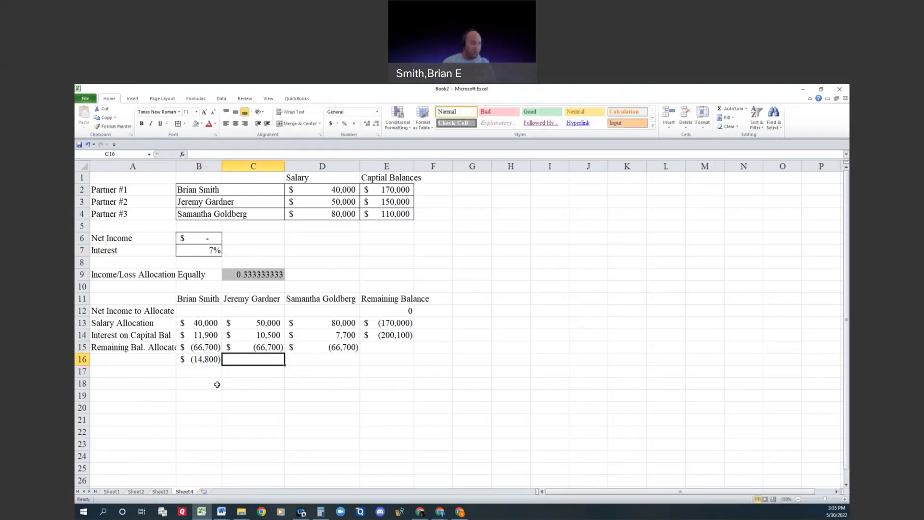
text(=sum()
key(Up)
key(shift+Up)
key(shift+Up)
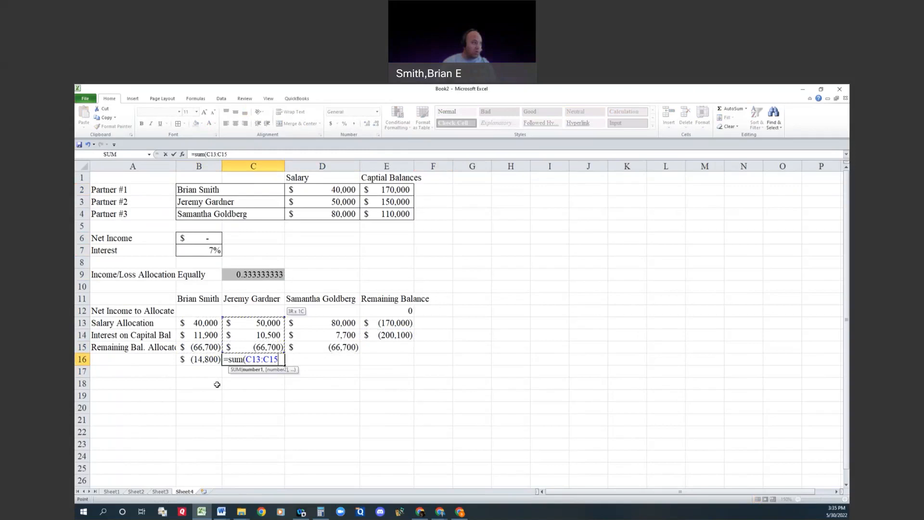
key(Return)
Step: Total the third partner's allocations in D16 with a SUM of D13:D15
key(Up)
key(Right)
text(=sum()
key(Up)
key(shift+Up)
key(shift+Up)
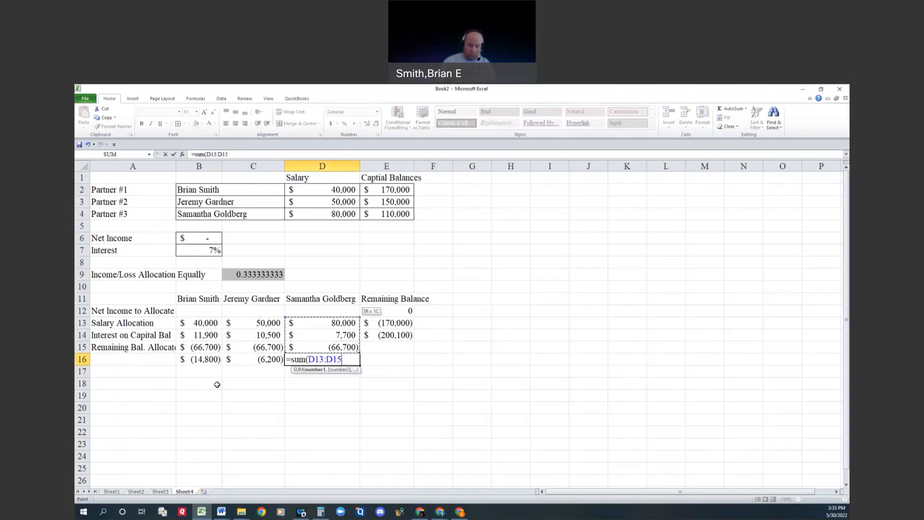
key(Return)
key(Up)
key(shift+Left)
key(shift+Left)
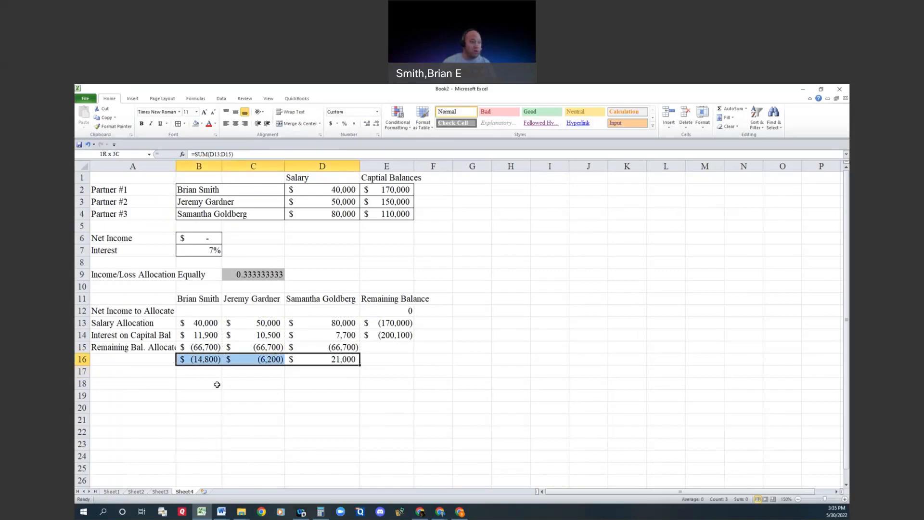
Step: Calculate the remaining balance in E15 as E14 minus the SUM of B15:D15
click(403, 348)
text(=sum()
key(Left)
key(shift+Left)
key(shift+Left)
text())
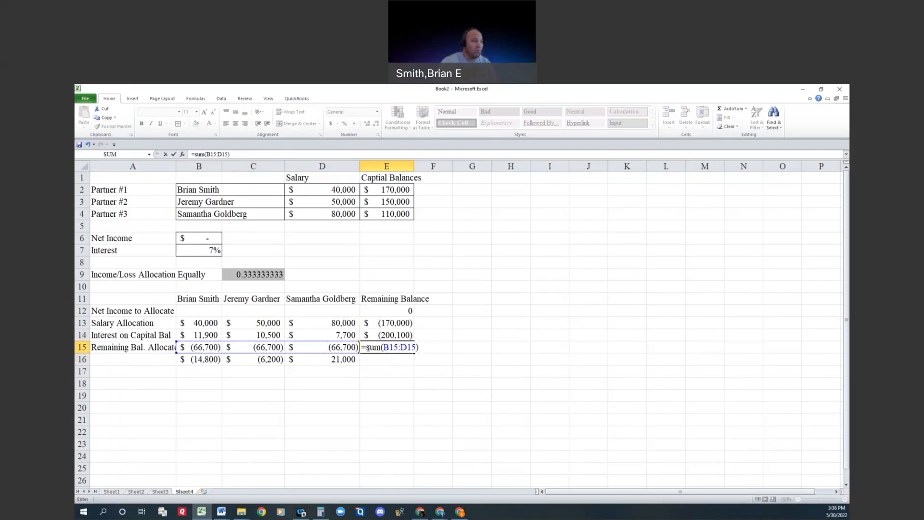
click(376, 336)
text(-)
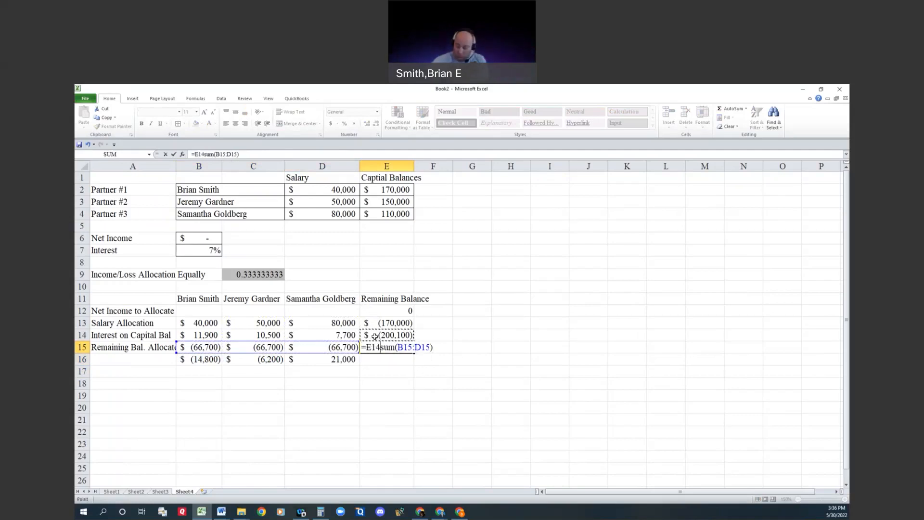
key(Return)
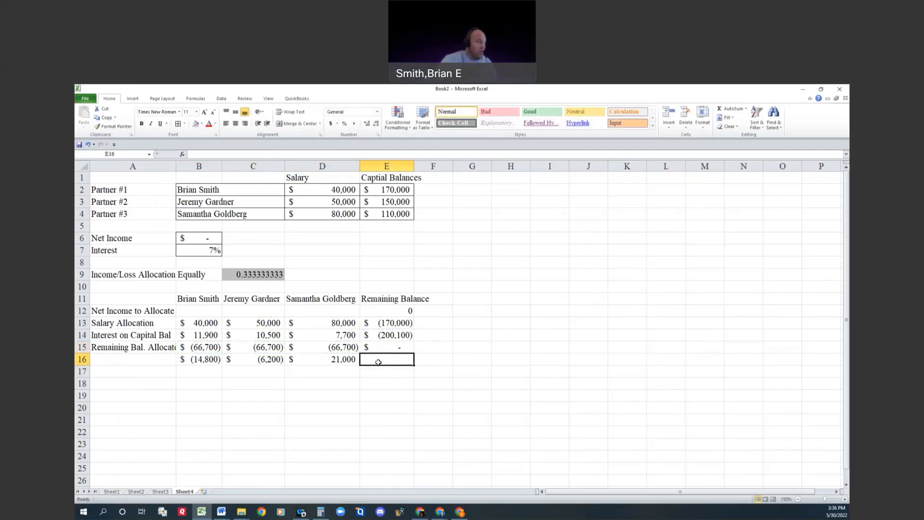
Step: Add up the three partners' totals in E16 with a SUM of B16:D16
text(=)
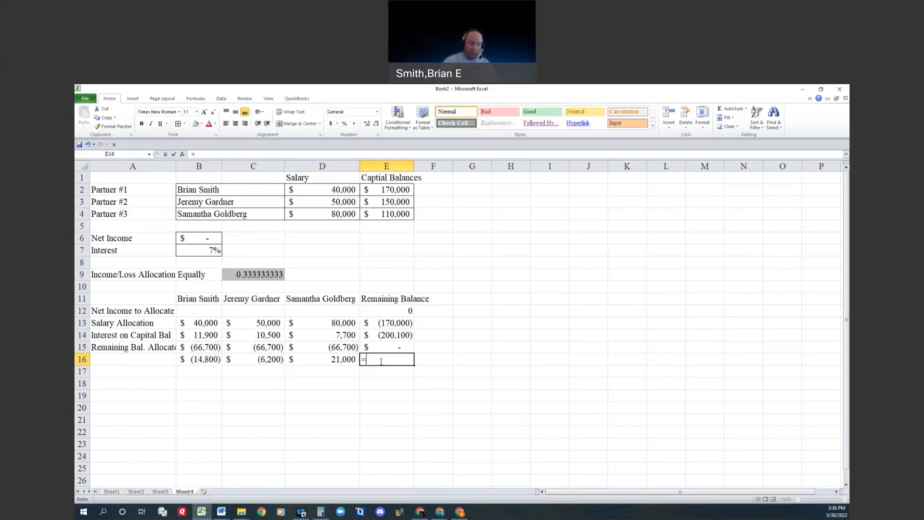
text(sum(b16:d16))
key(Return)
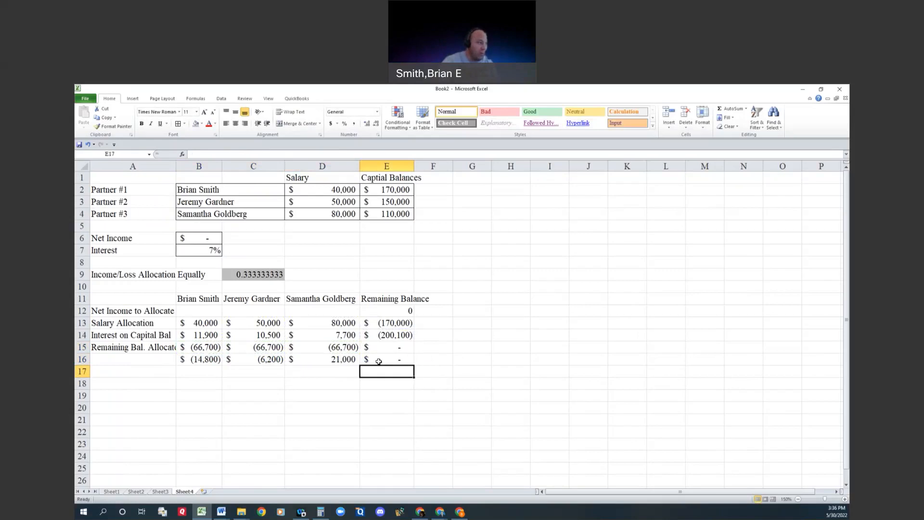
Step: Label A20 "Income Summary" and link its amount in C20 to the net income in B6
click(197, 408)
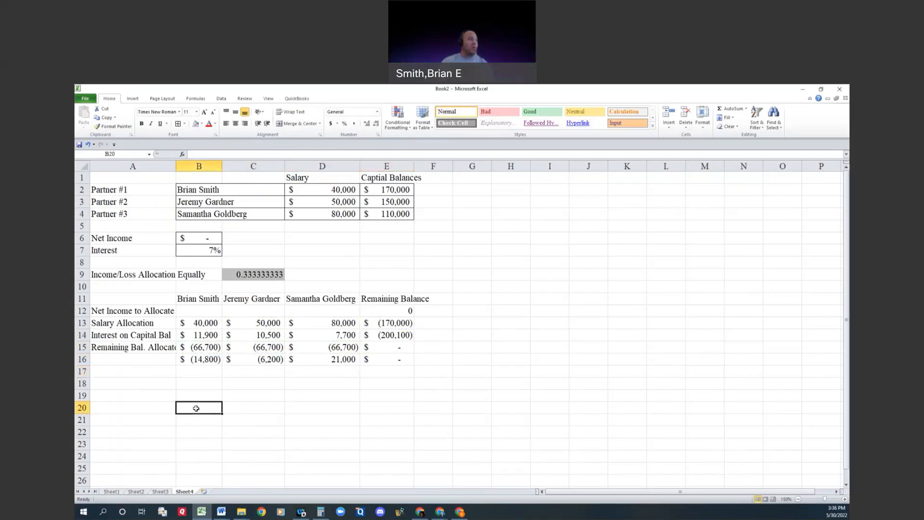
key(Left)
text(I)
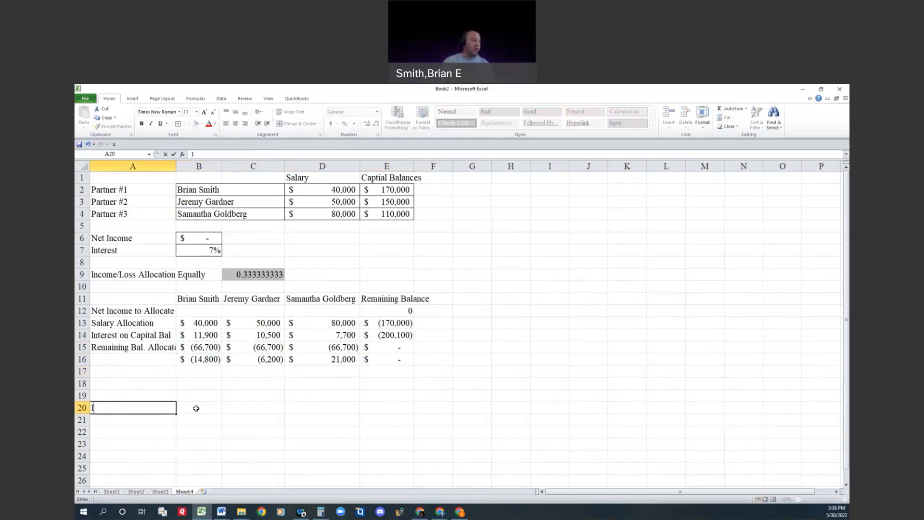
text(ncome Summary)
key(Right)
key(Right)
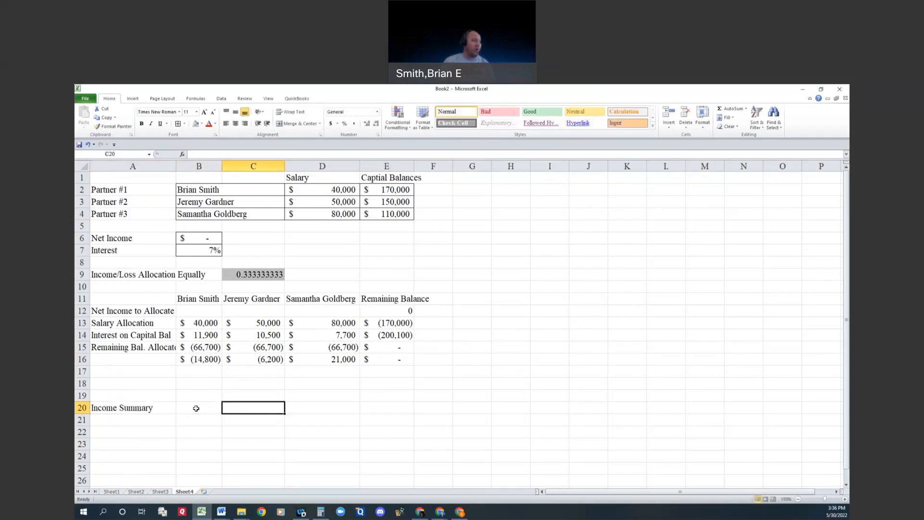
text(=)
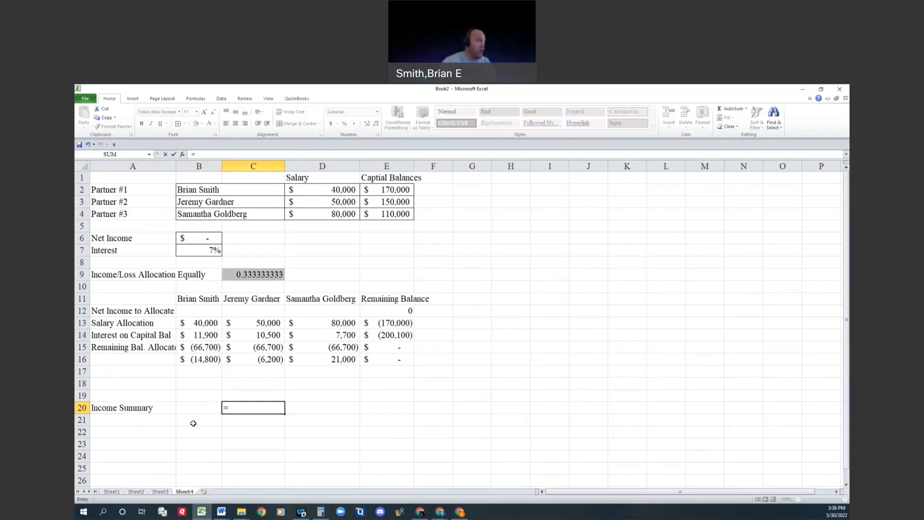
click(196, 236)
key(Return)
Step: Label B21 as the first partner's capital account, using the partner's initial and surname followed by "Capital"
key(Right)
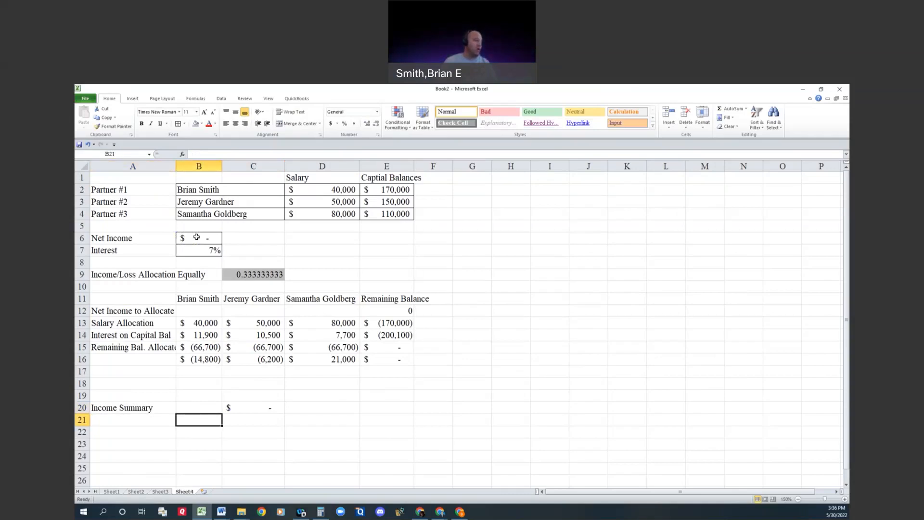
text(B.S)
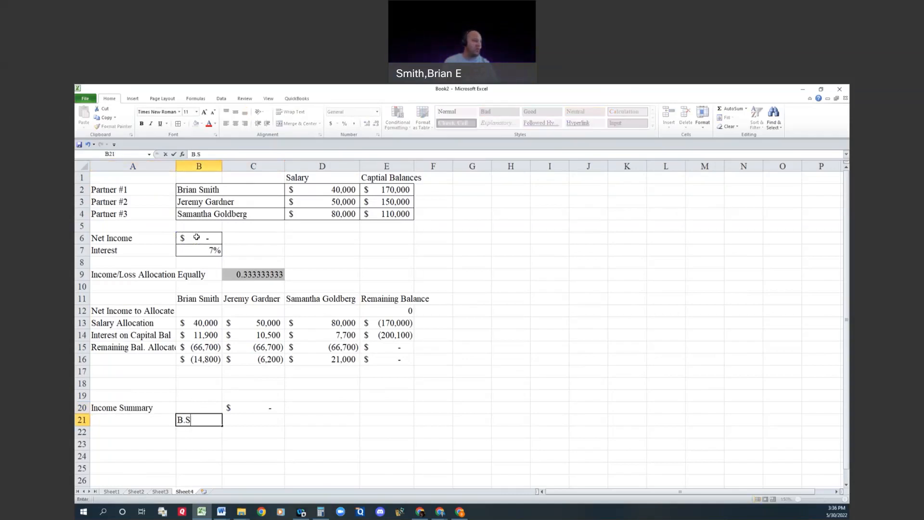
text(mith Cap)
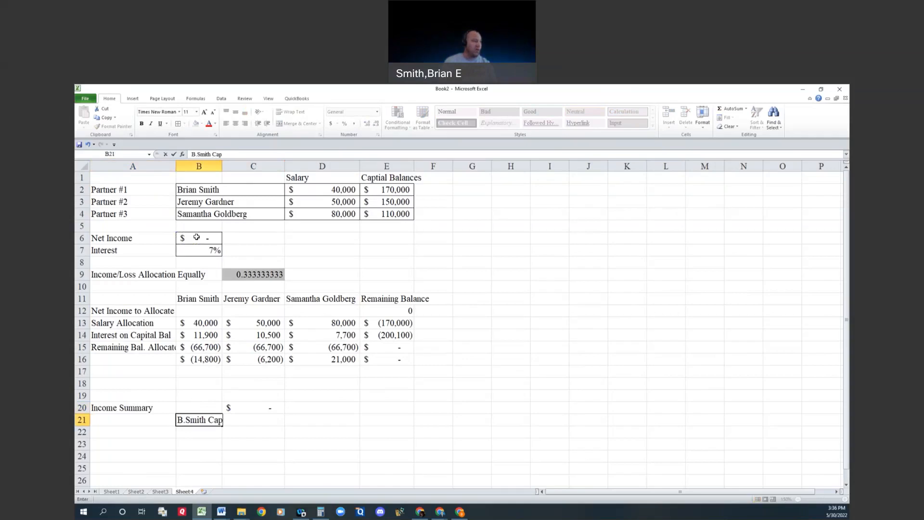
text(ital)
Step: Link E21 to the first partner's total allocation in B16
key(Tab)
key(Tab)
key(Tab)
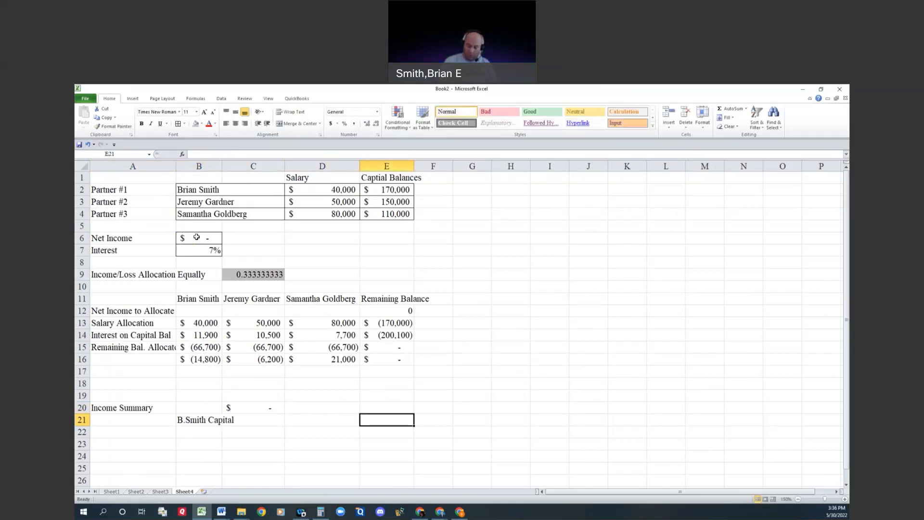
text(=E20)
key(BackSpace)
key(BackSpace)
key(BackSpace)
key(Up)
key(Up)
key(Up)
key(Up)
key(Up)
key(Left)
key(Left)
key(Left)
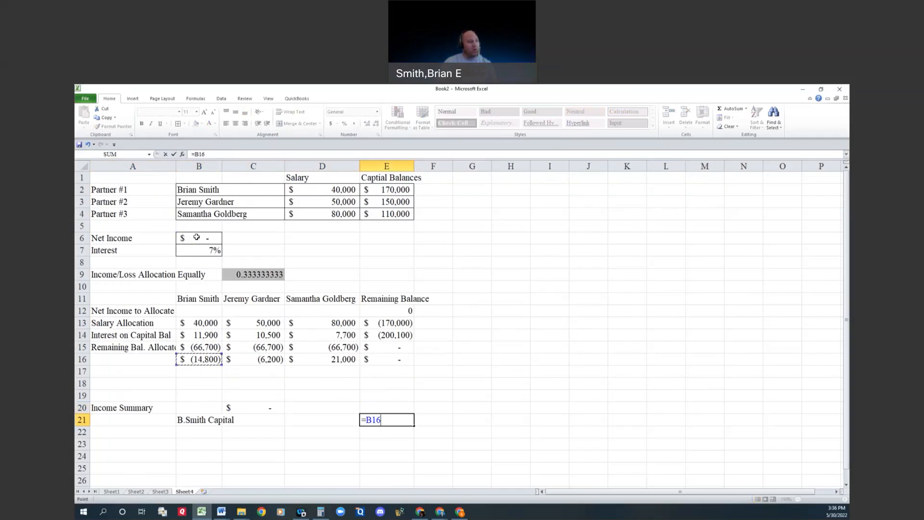
key(Return)
Step: Enter the first partner's capital amount in C21 as the absolute value of B16, using ABS
key(Up)
key(Right)
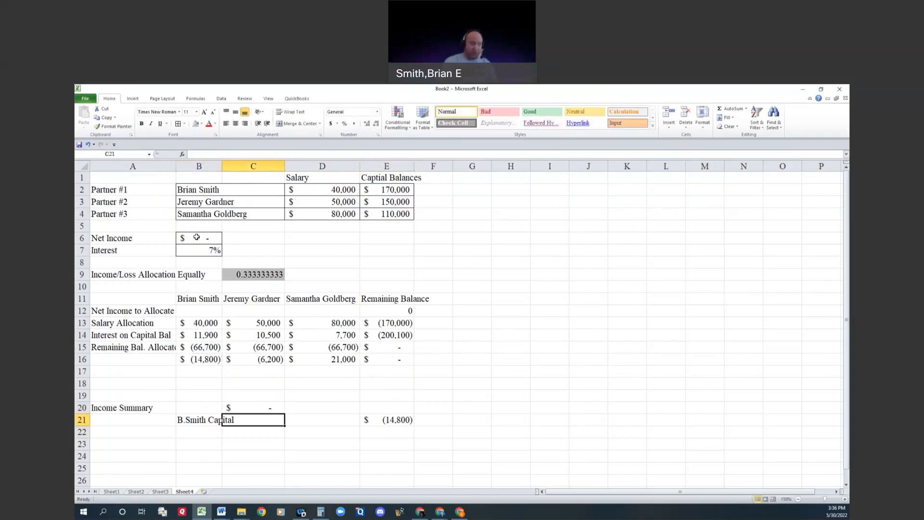
text(=abs)
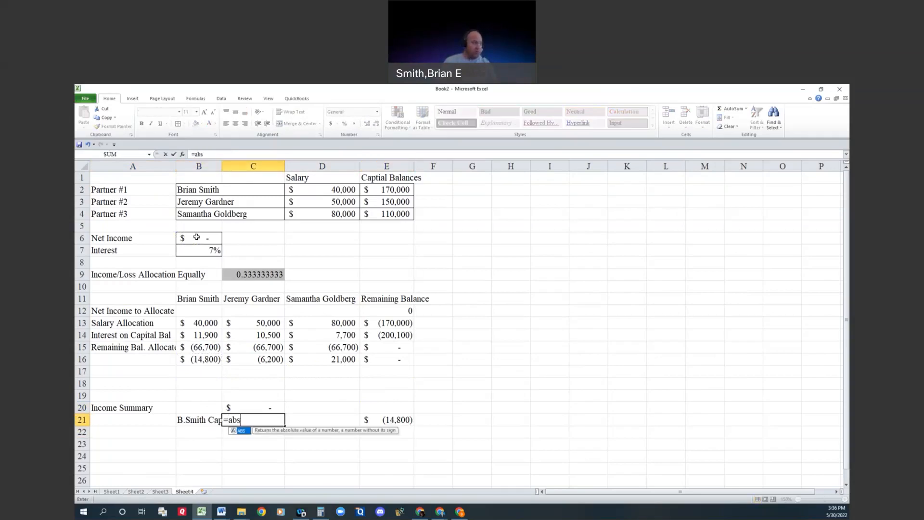
text(()
key(Up)
key(Up)
key(Up)
key(Up)
key(Up)
key(Left)
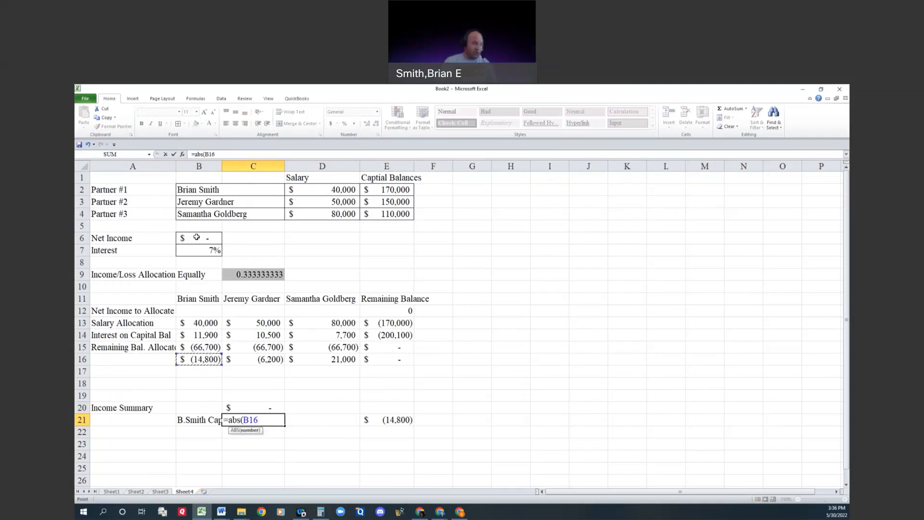
key(Return)
Step: Clear the first partner's duplicate amount from E21
key(Right)
key(Up)
key(Right)
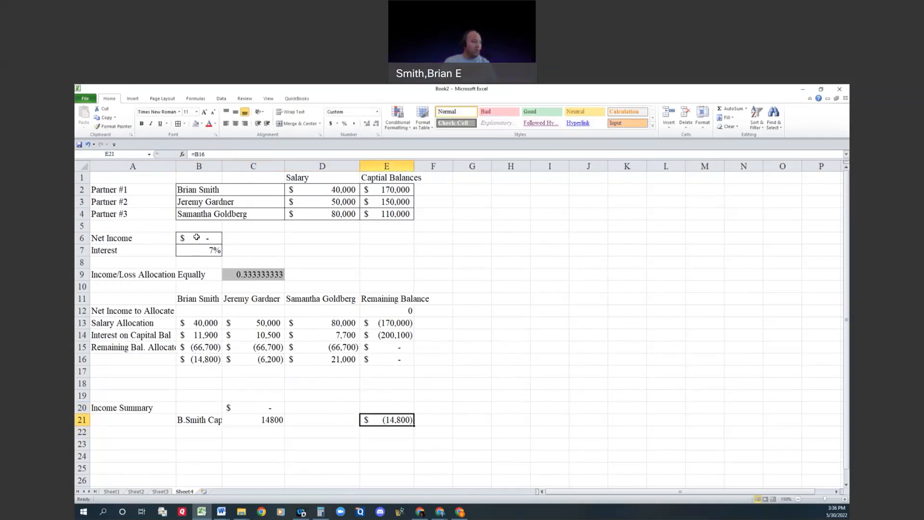
key(Delete)
Step: Label B22 as the second partner's capital account, using the partner's initial and surname followed by "Capital"
key(Down)
key(Left)
key(Left)
key(Left)
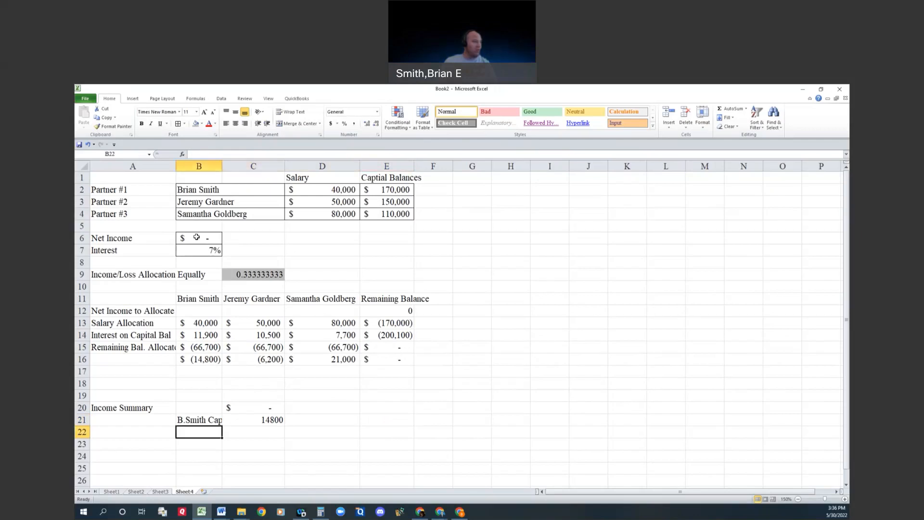
text(J. G)
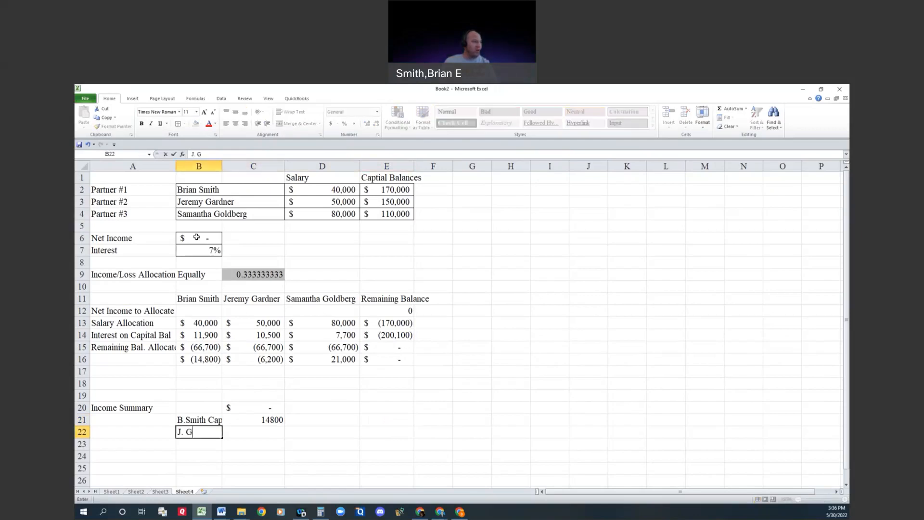
text(ardner Capital)
Step: Enter the second partner's capital amount in C22 as the absolute value of C16
key(Right)
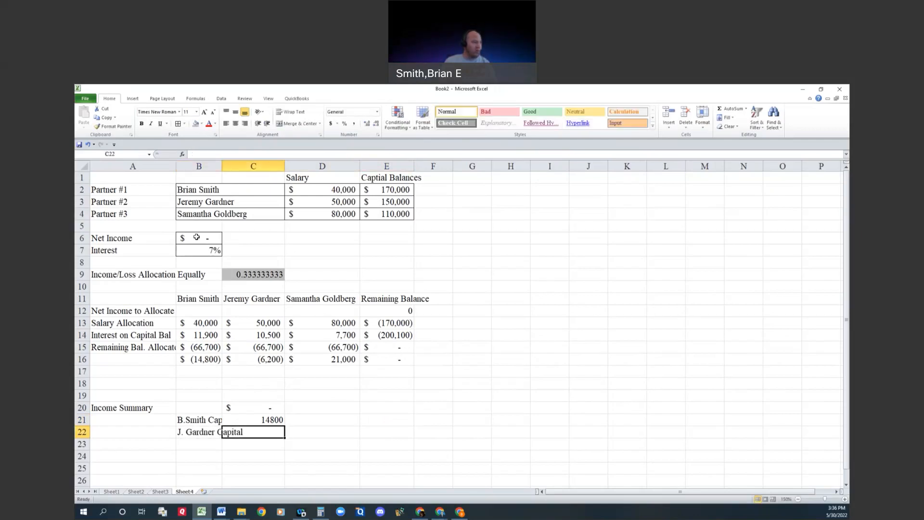
text(()
key(Up)
key(Up)
key(Up)
key(Up)
key(Up)
key(Up)
key(Return)
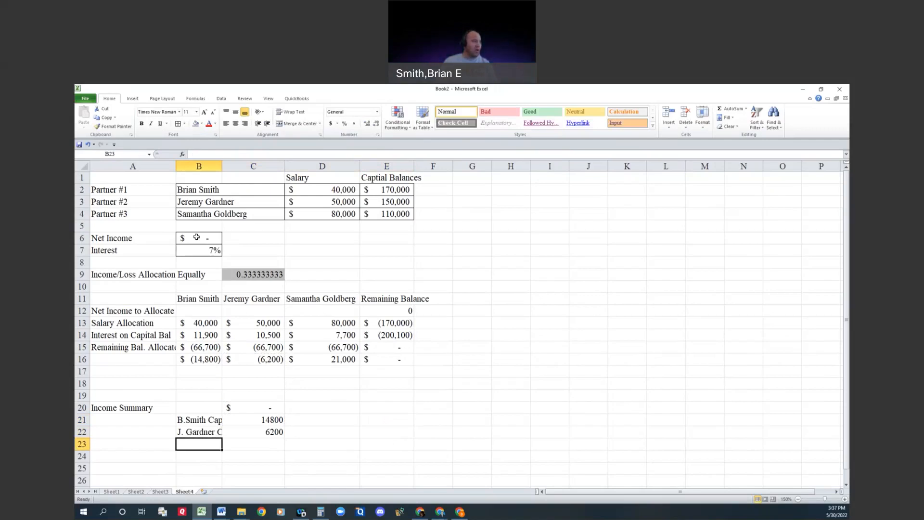
Step: Label B23 as the third partner's capital account, using the partner's initial and surname followed by "Capital"
text(Samantha)
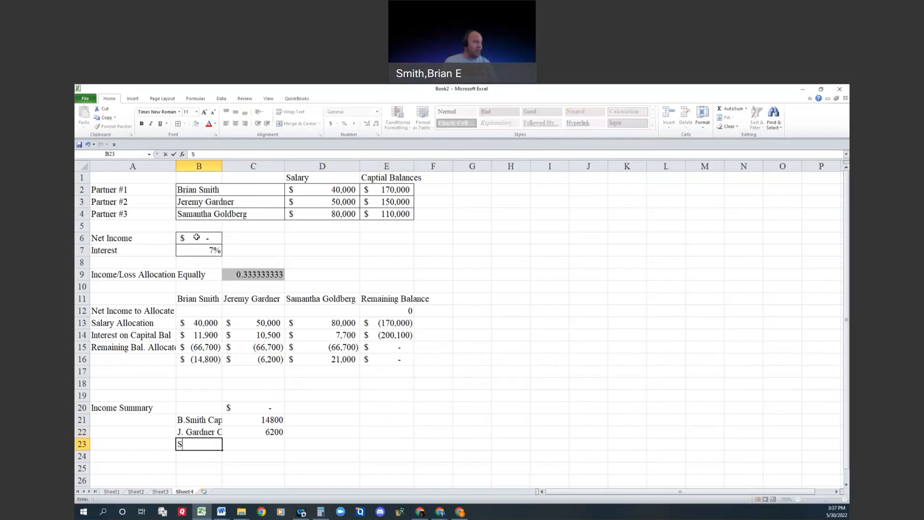
key(BackSpace)
key(BackSpace)
key(BackSpace)
key(BackSpace)
key(BackSpace)
key(BackSpace)
key(BackSpace)
key(BackSpace)
text(S. Gold)
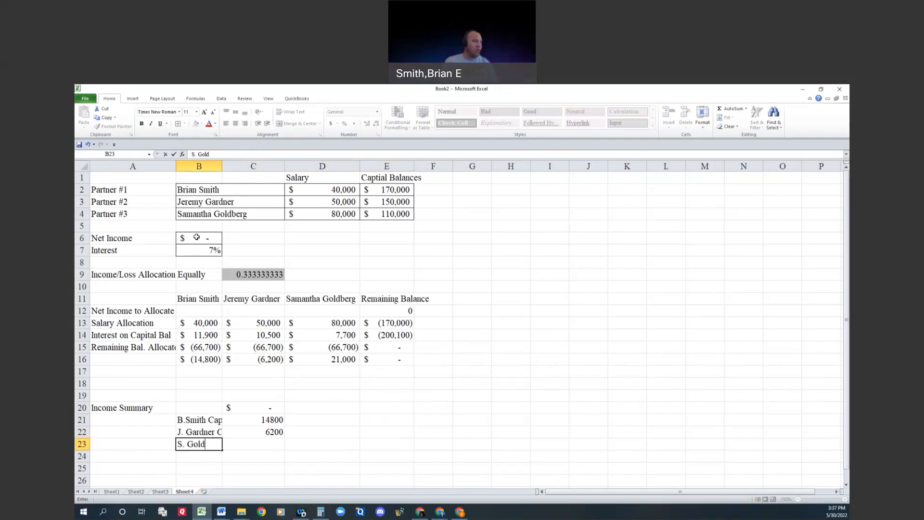
text(berg Capital)
key(Tab)
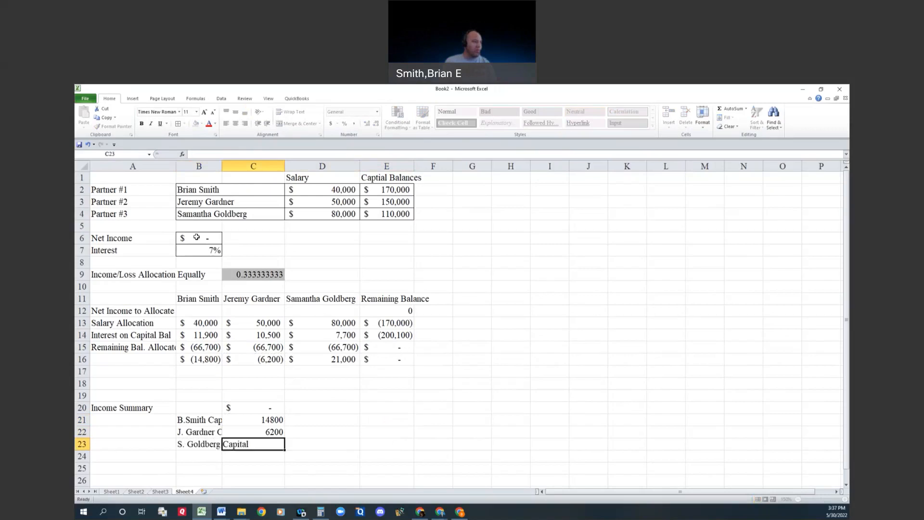
text(=)
key(Up)
key(Up)
key(Up)
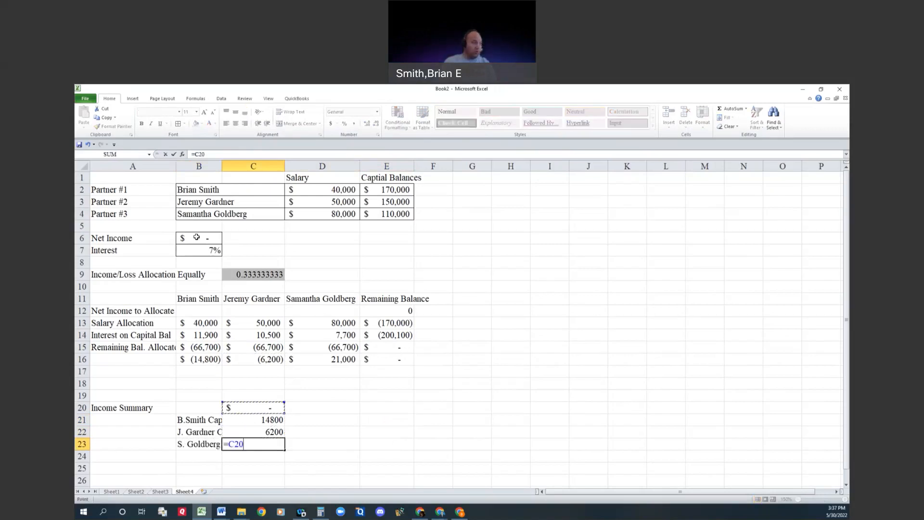
key(Escape)
Step: Link the third partner's capital amount in D23 to the total allocation in D16
key(Right)
key(Right)
key(Left)
text(=)
key(Up)
key(Up)
key(Up)
key(Up)
key(Up)
key(Up)
key(Up)
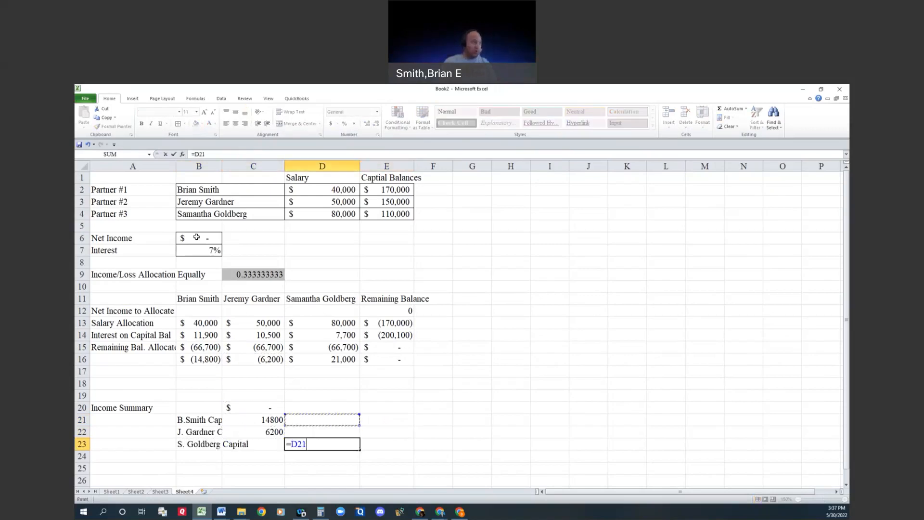
key(Return)
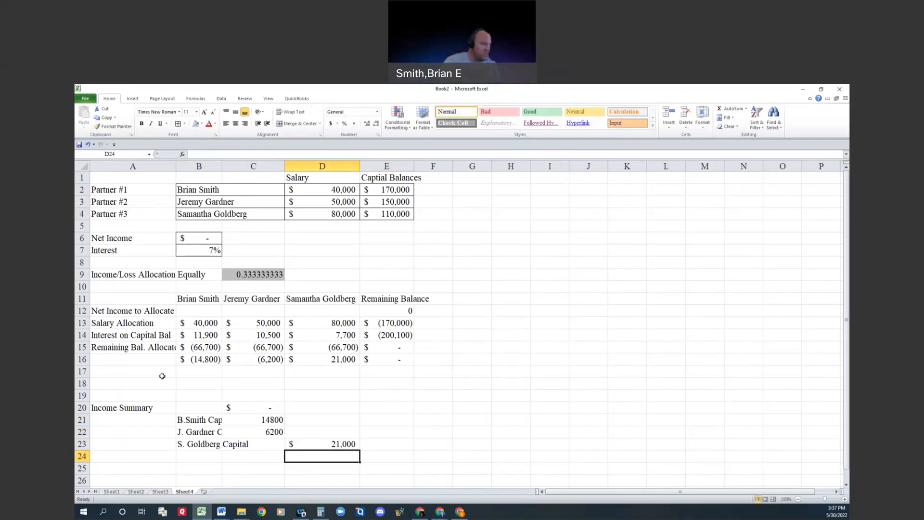
drag(248, 422, 320, 452)
click(424, 407)
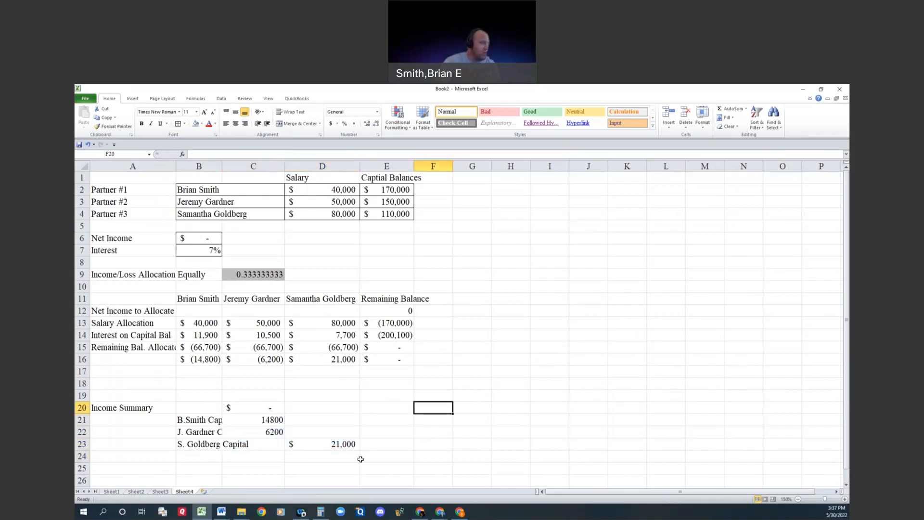
Step: Set the net income in B6 to 250000 and check the resulting remaining balance cells in column E
click(204, 238)
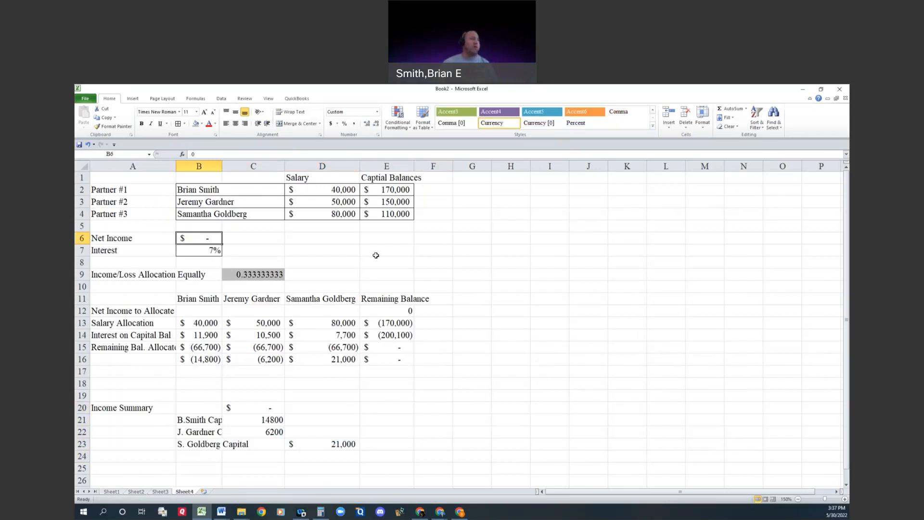
text(250000)
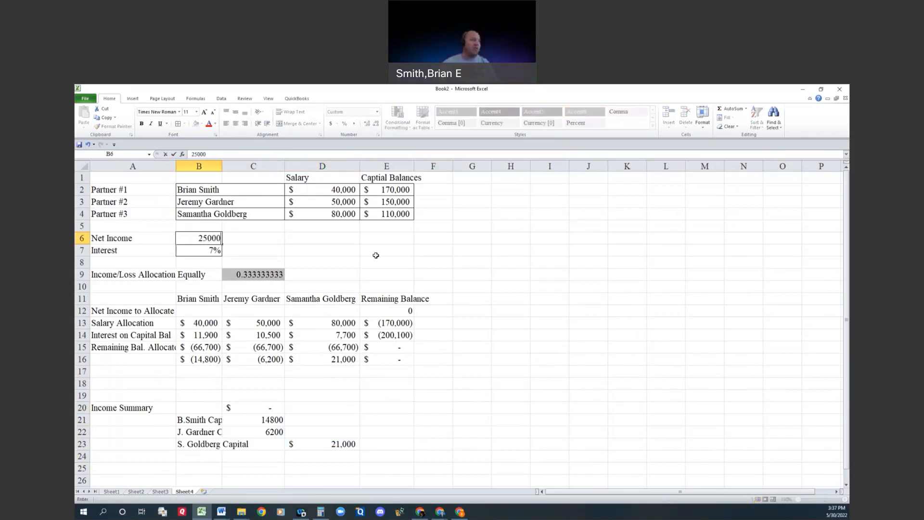
key(Return)
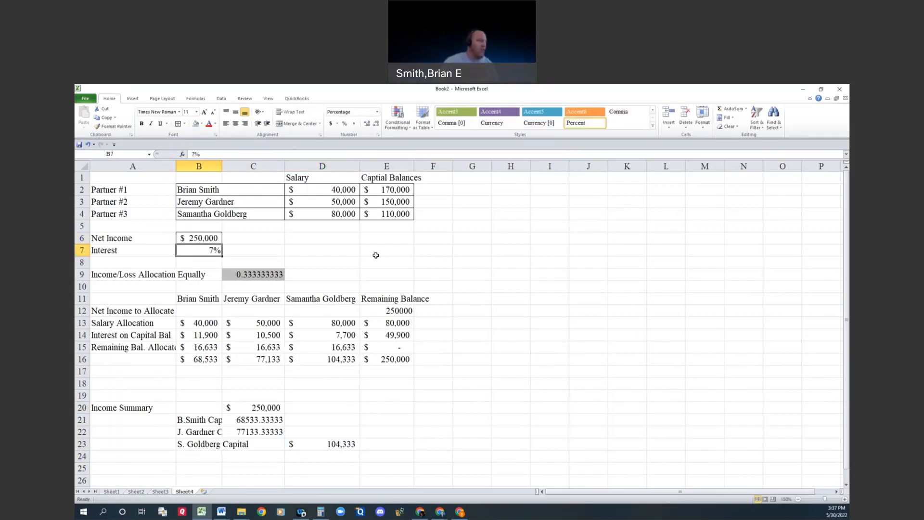
click(385, 362)
click(399, 346)
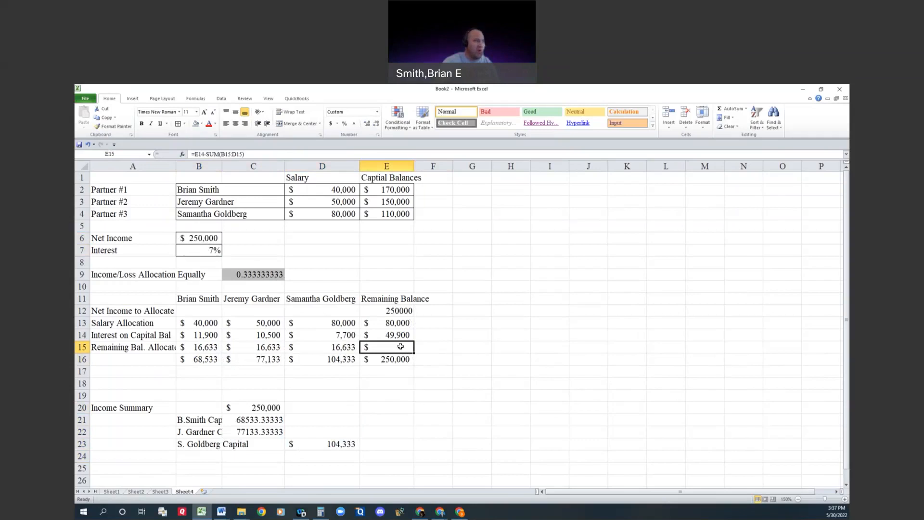
Step: Move the first two partners' capital amounts from C21:C22 to D21:D22 and format them as currency without decimals
drag(258, 419, 345, 420)
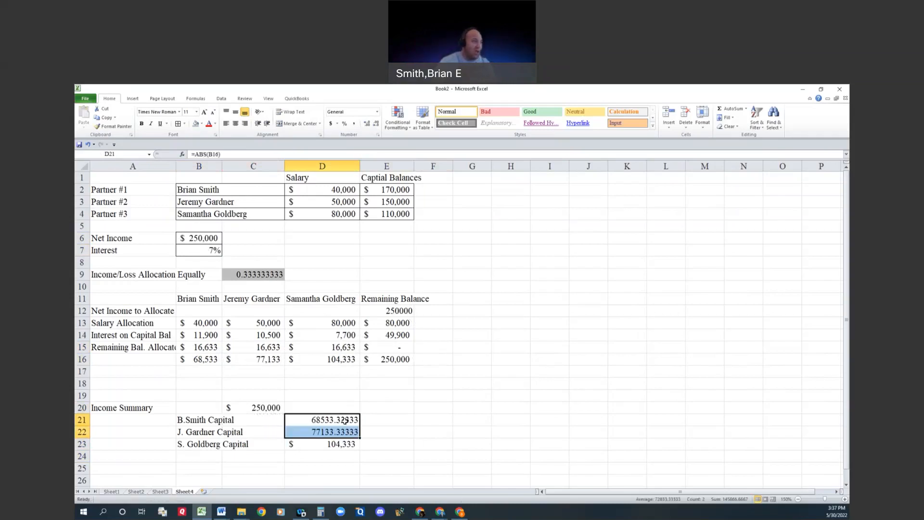
click(331, 123)
double_click(375, 124)
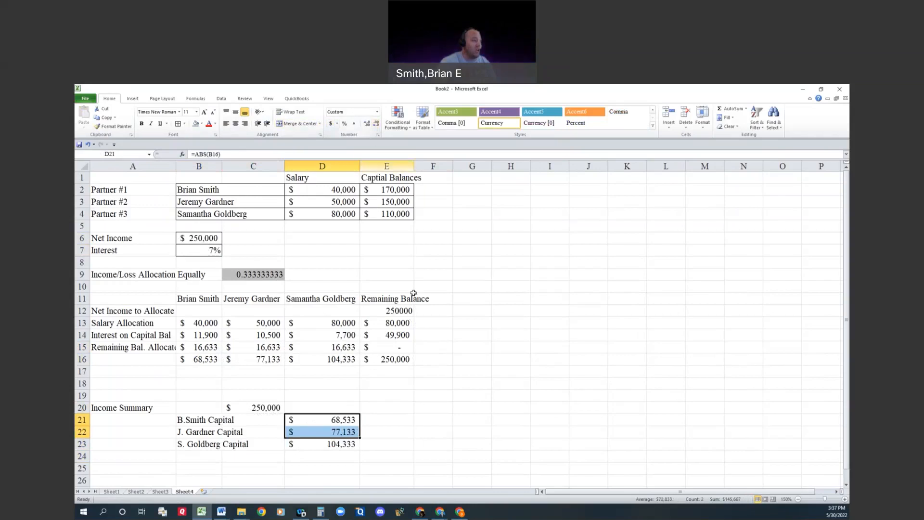
click(347, 444)
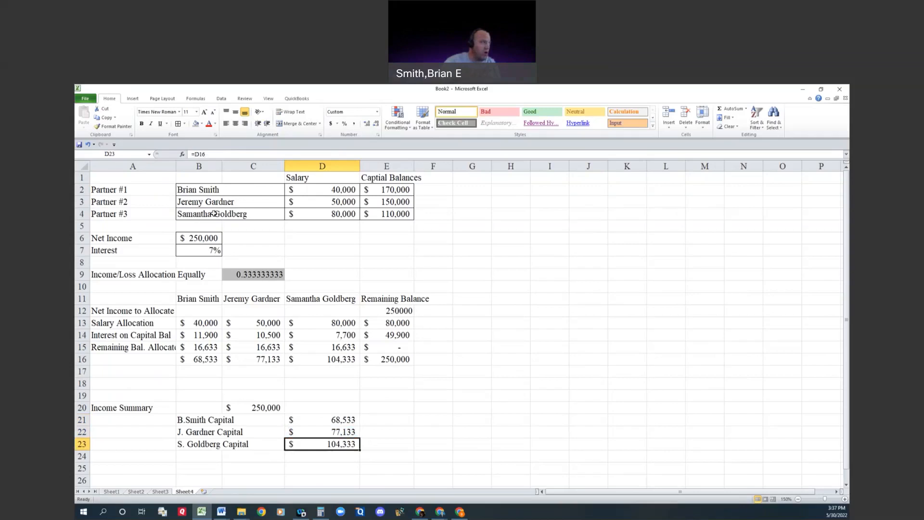
Step: Clear the third partner's name, salary and capital balance from row 4
drag(214, 213, 388, 213)
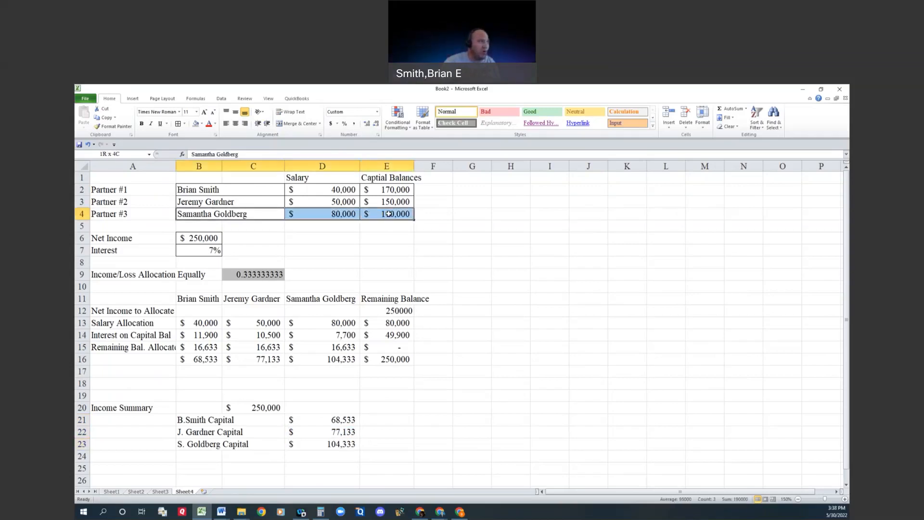
key(Delete)
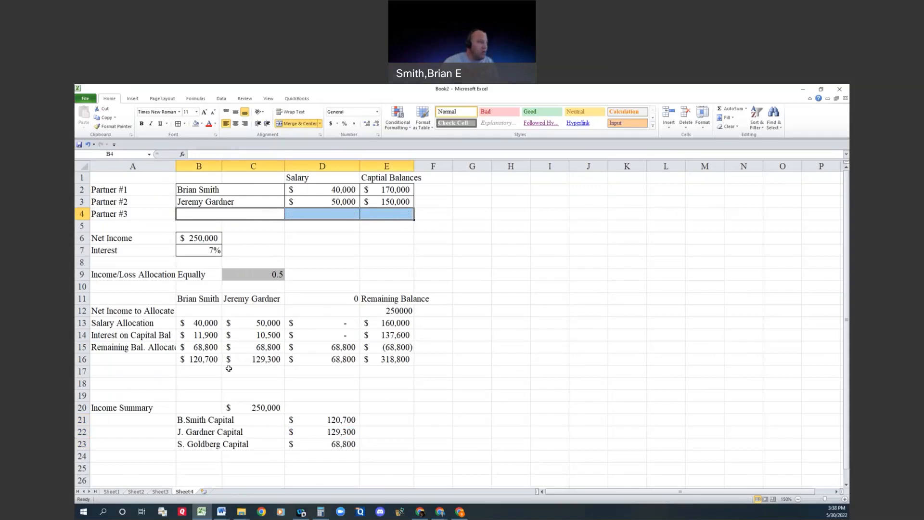
Step: Clear the third partner's remaining balance allocation and total in D15:D16
click(205, 347)
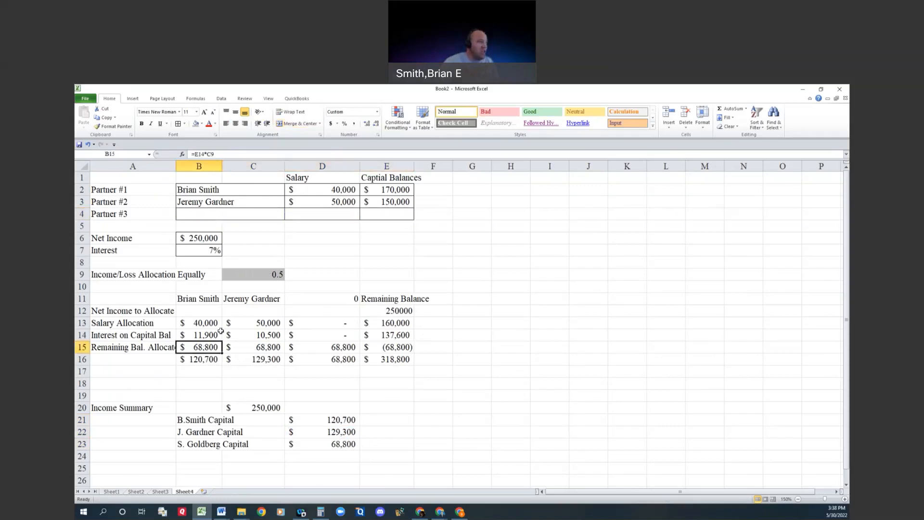
click(236, 156)
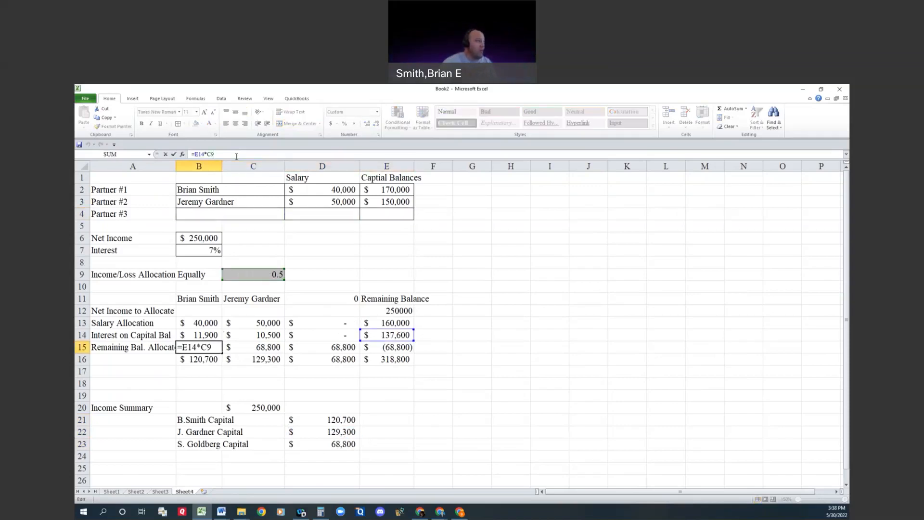
key(Escape)
drag(322, 347, 325, 358)
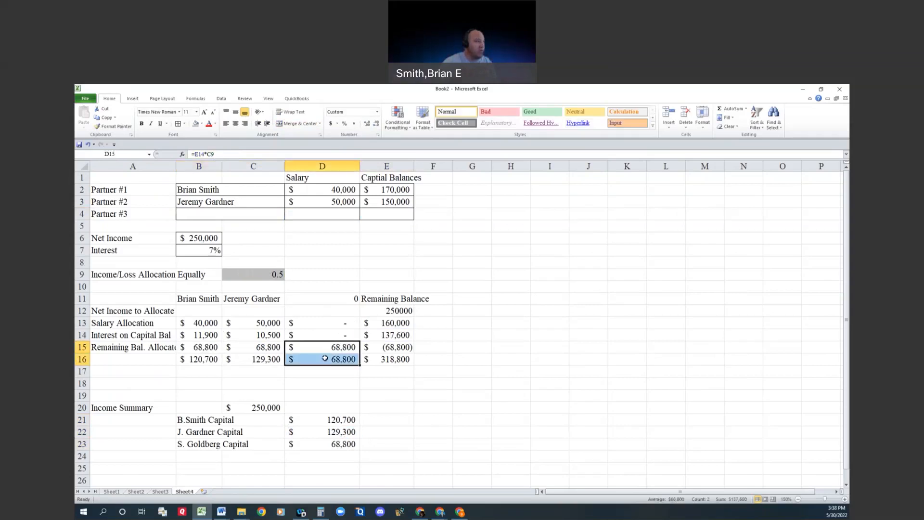
key(Delete)
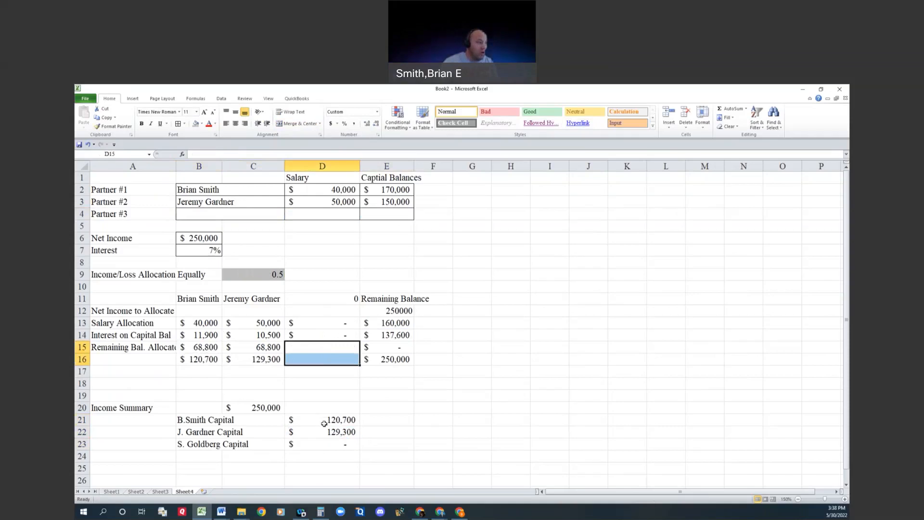
drag(324, 424, 332, 432)
click(404, 430)
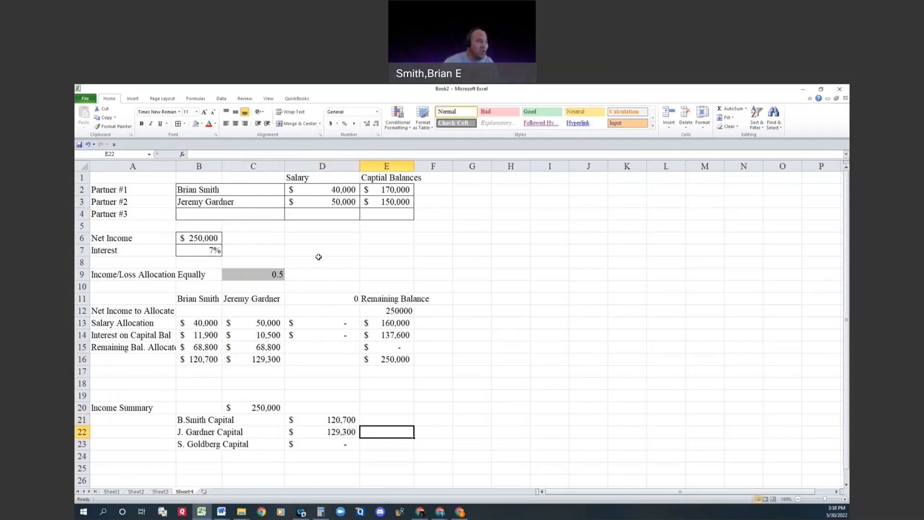
Step: Move the journal entry amounts in C20:D23 one column over to D20:E23
drag(269, 408, 314, 444)
key(ctrl+x)
key(Right)
key(ctrl+v)
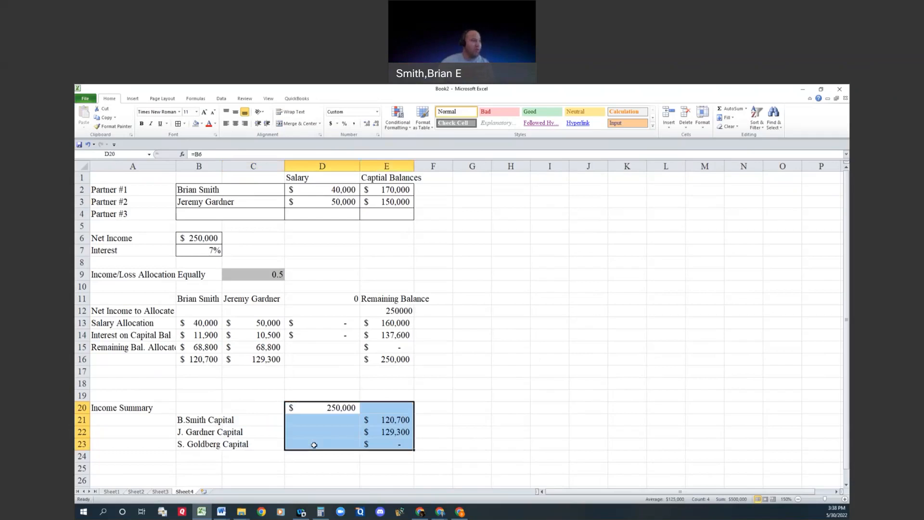
click(503, 374)
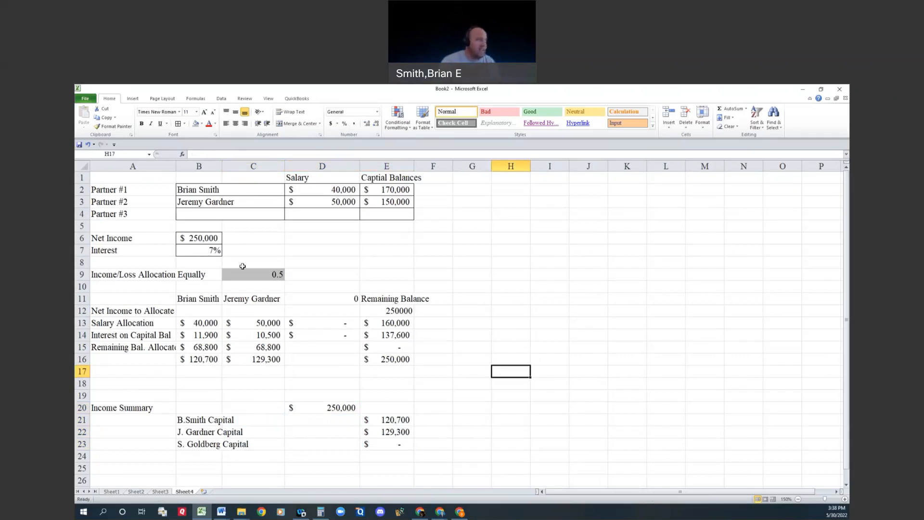
Step: Change the third partner's heading in D11 to =IF(B4="","",B4) so it stays blank without a partner name
click(226, 212)
click(330, 301)
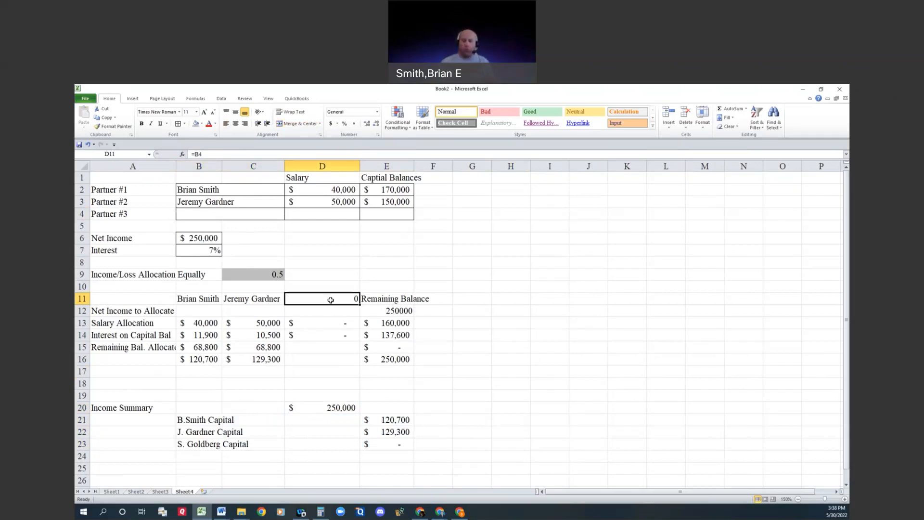
double_click(332, 300)
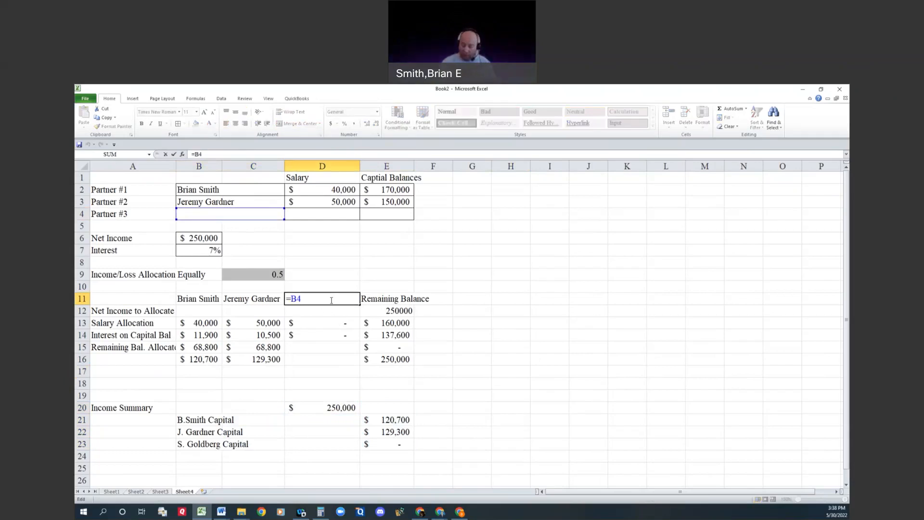
key(Left)
key(Left)
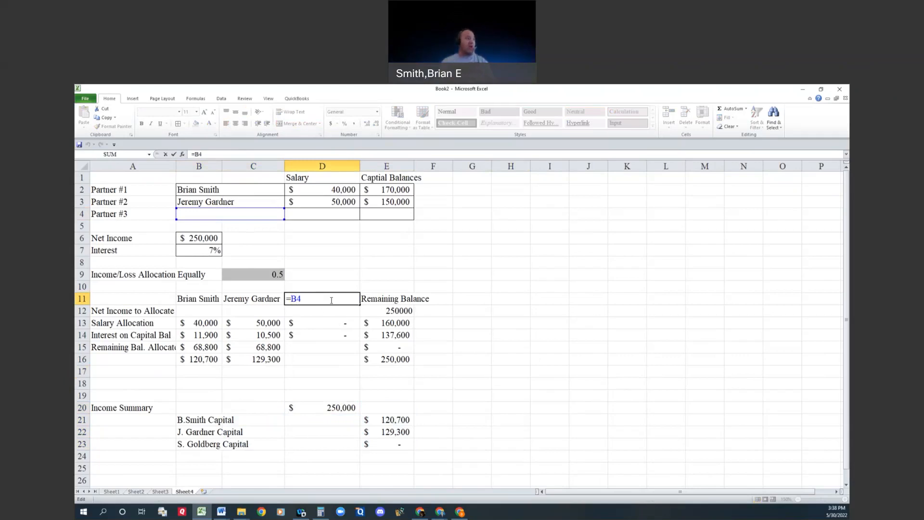
text(if()
text(B4)
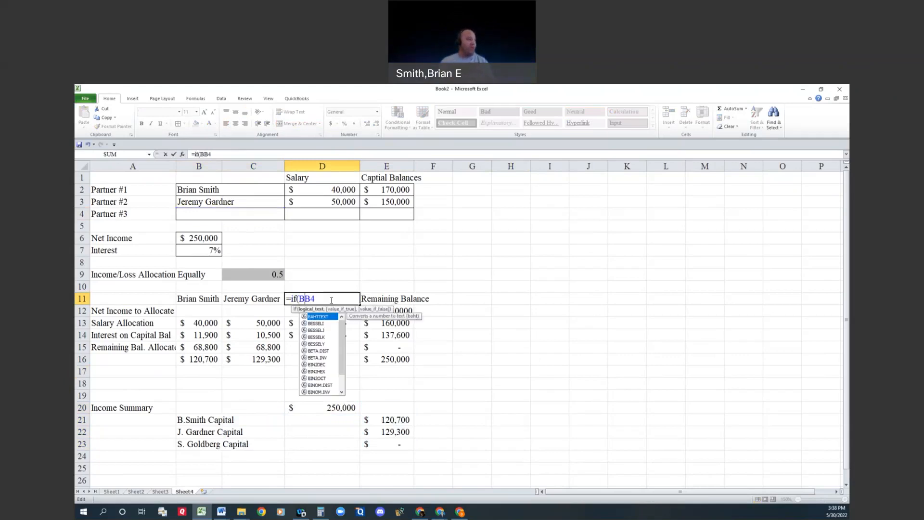
text(="","",)
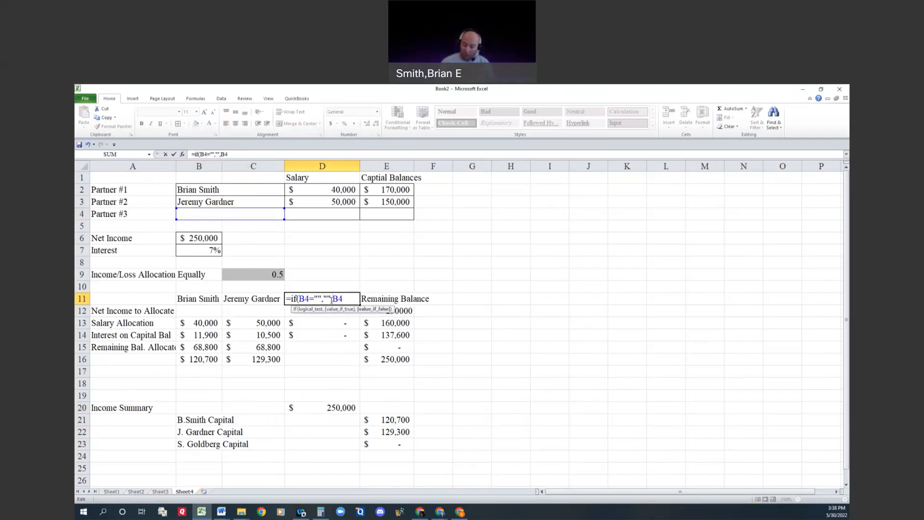
key(Return)
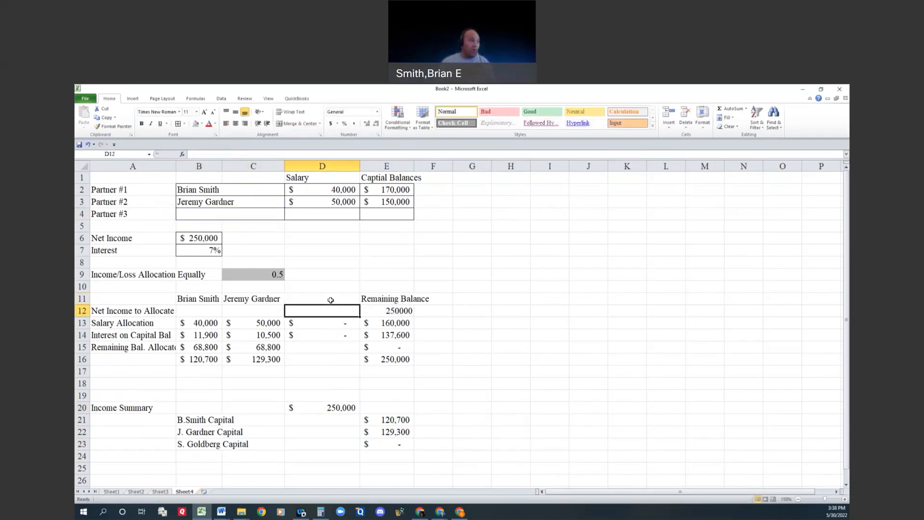
click(330, 300)
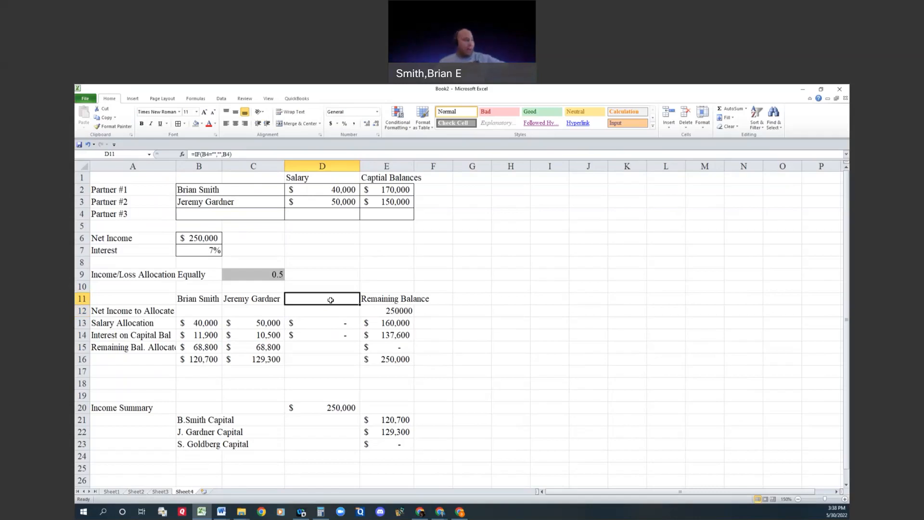
Step: Examine the capital account lines below Income Summary and the first partner's total in B16
click(194, 423)
click(196, 433)
click(157, 421)
click(195, 422)
click(163, 421)
click(187, 427)
click(196, 416)
click(209, 362)
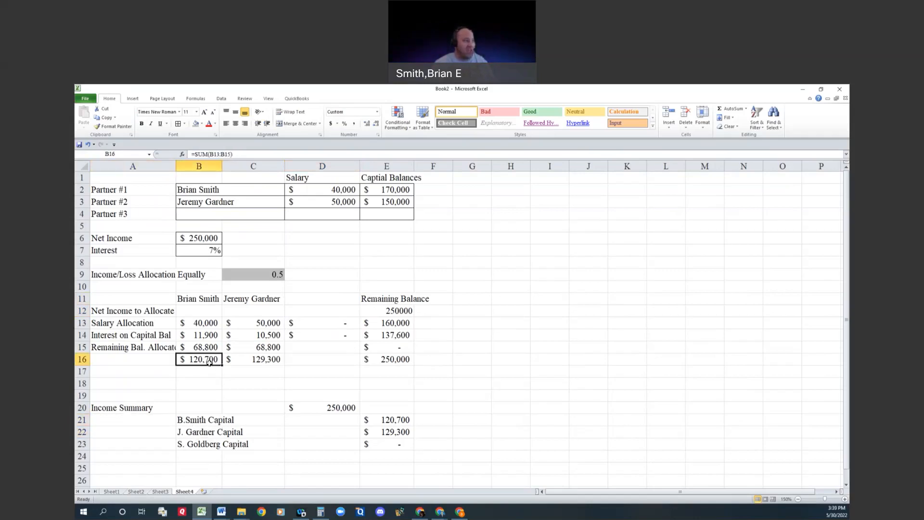
click(151, 419)
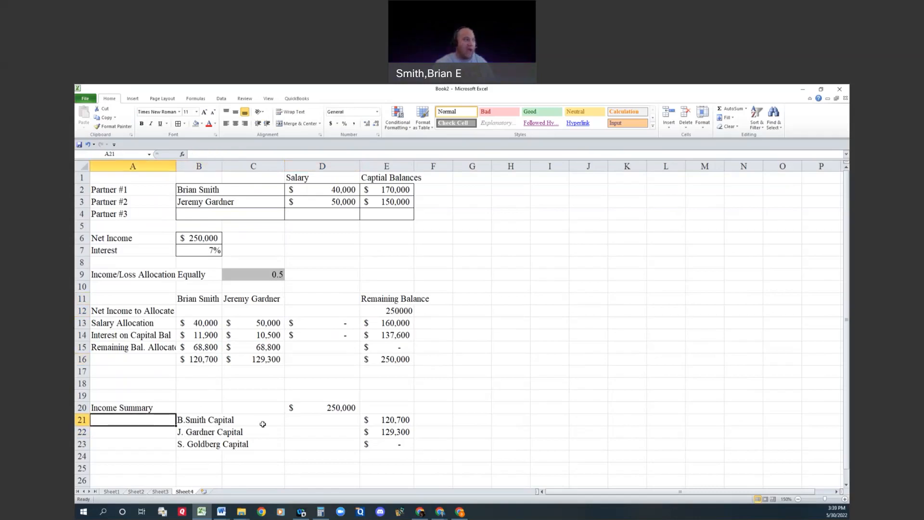
click(332, 422)
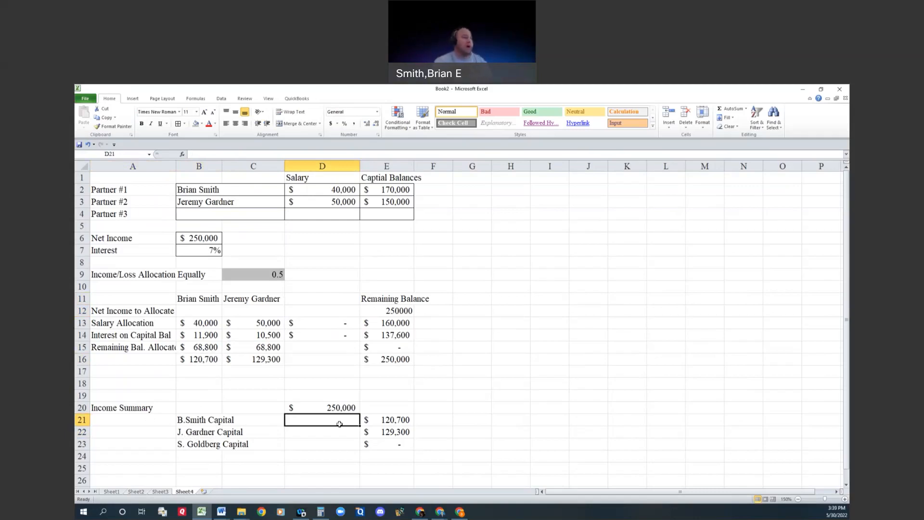
Step: Enter an IF formula in A21 returning blank if B16>0, otherwise the first partner's initial and surname followed by "Capital"
click(147, 421)
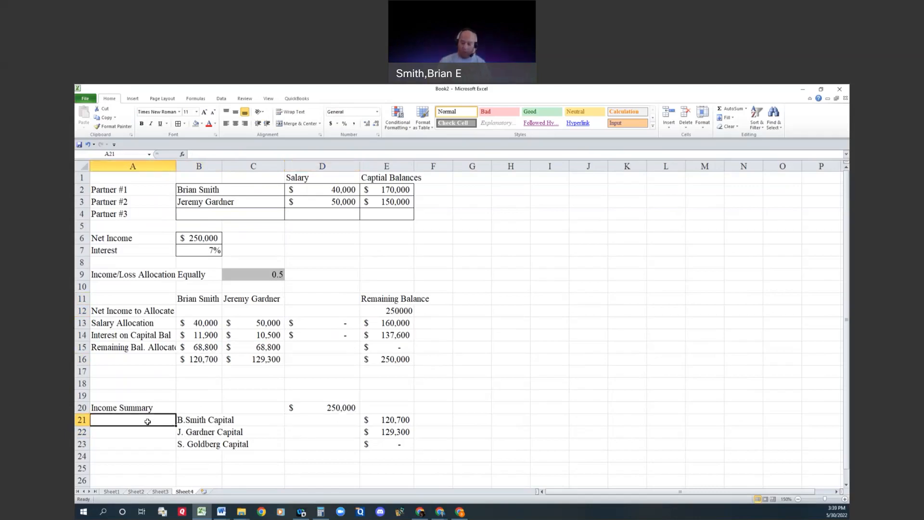
text(=if()
key(Up)
key(Up)
key(Up)
key(Up)
key(Up)
key(Right)
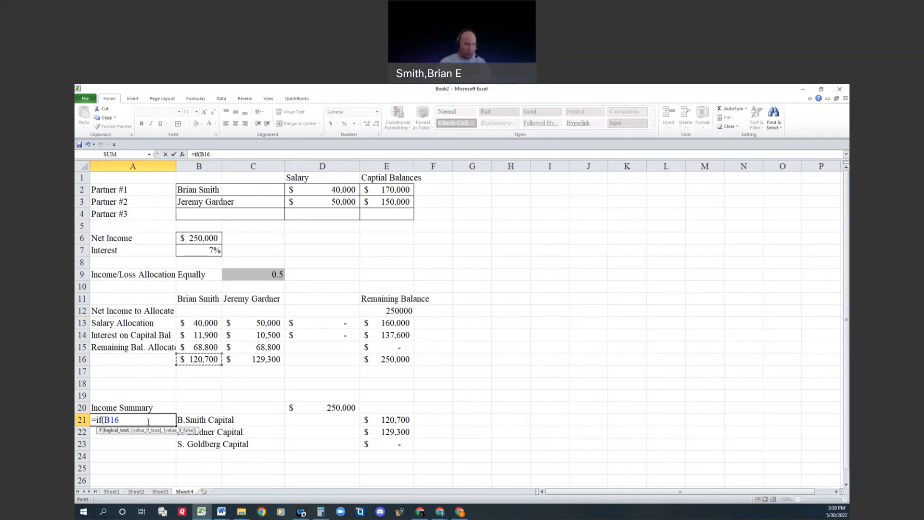
text(>0,"","B.Smith Capital)
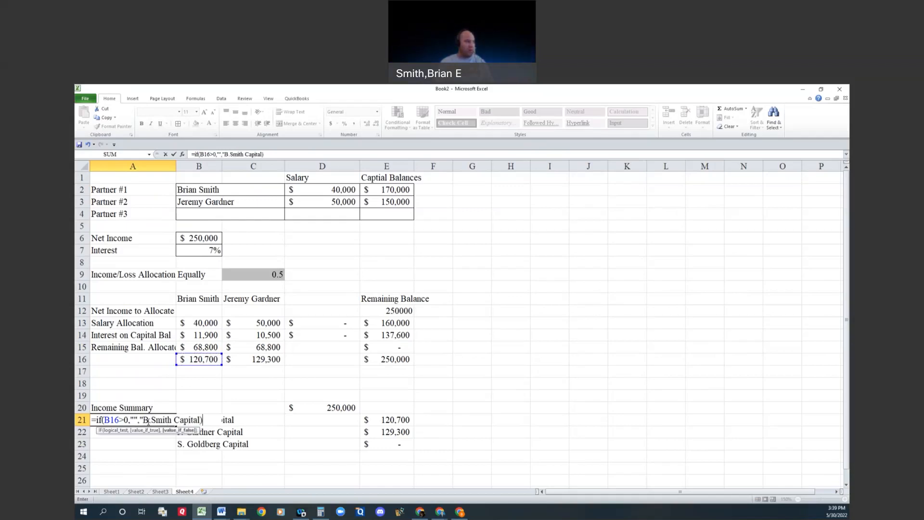
text("))
key(Return)
Step: Replace the B21 label with an IF formula returning the first partner's initial, surname and "Capital" if B16>0, otherwise blank
key(Up)
key(Right)
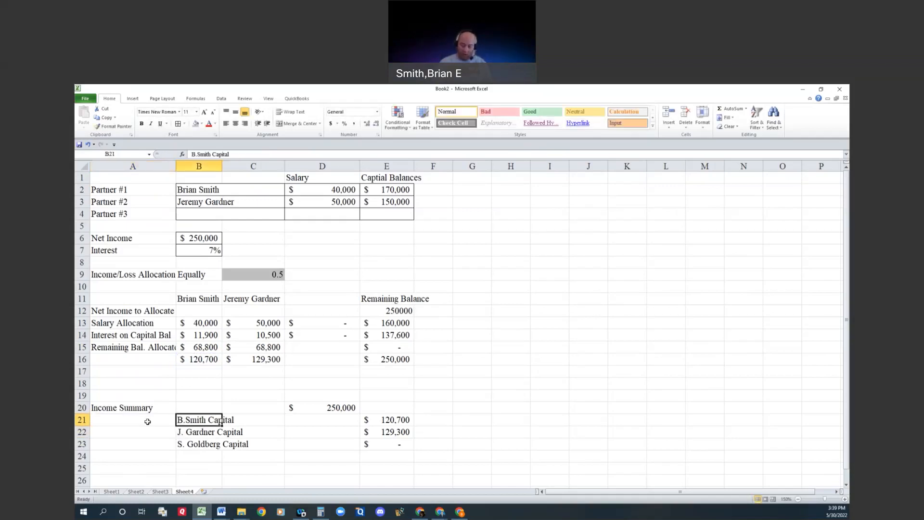
text(=if()
key(Up)
key(Up)
key(Up)
key(Up)
key(Up)
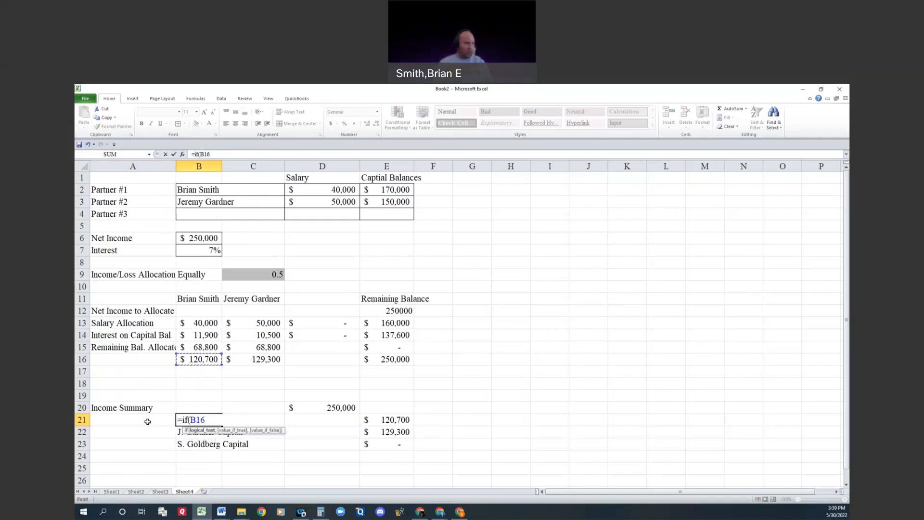
text(>)
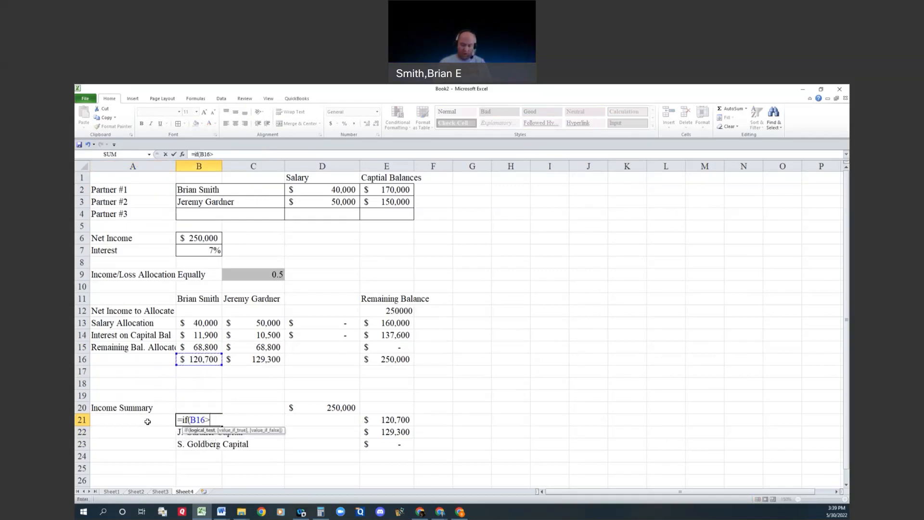
text(0,")
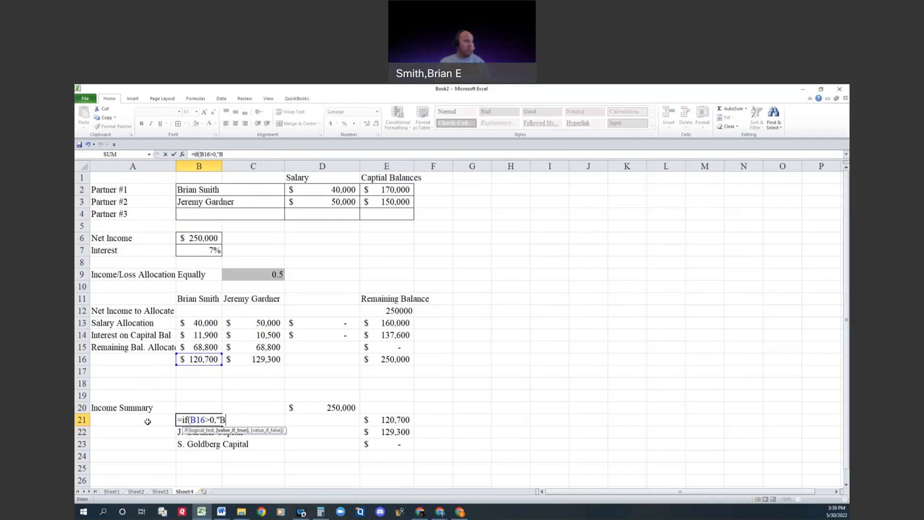
text(B.Smith Capi)
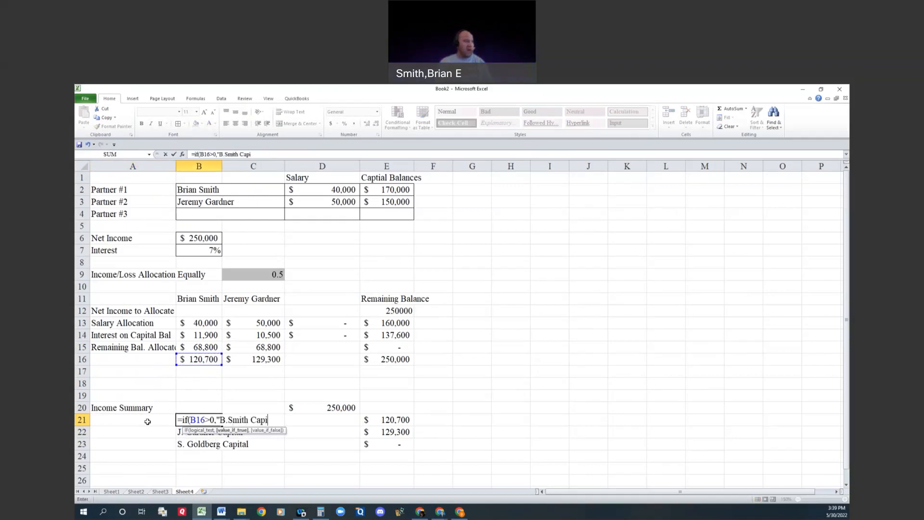
text(tal",""))
key(Return)
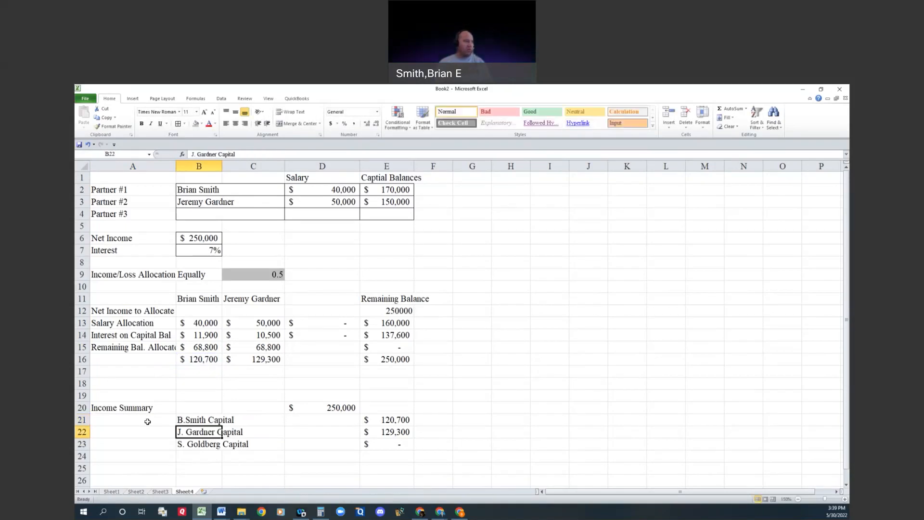
Step: Test the worksheet with a net income of 10,000 in B6 and check the first partner's total and interest allocation formulas
key(Up)
key(Up)
key(Up)
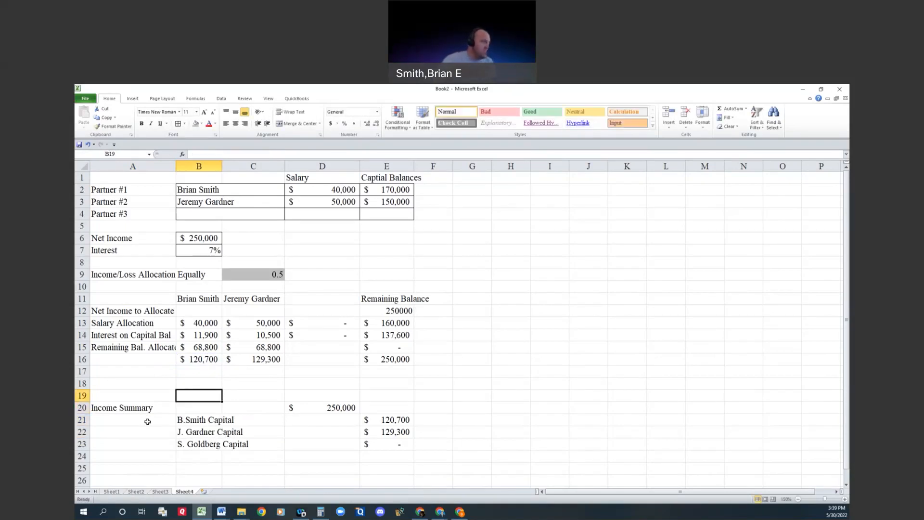
click(192, 239)
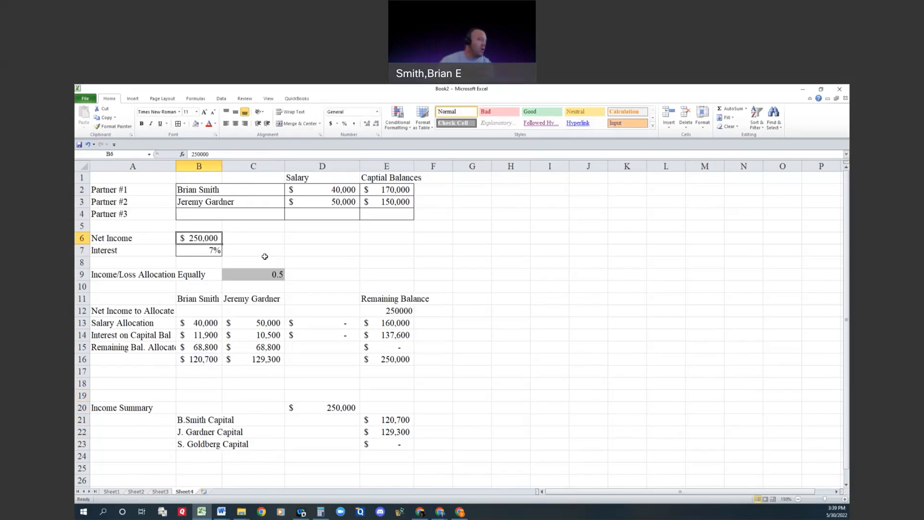
text(100)
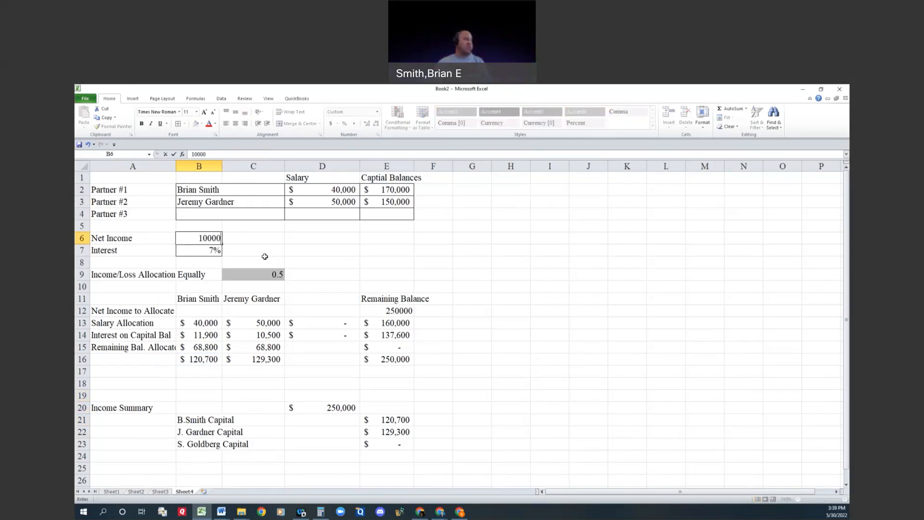
key(Return)
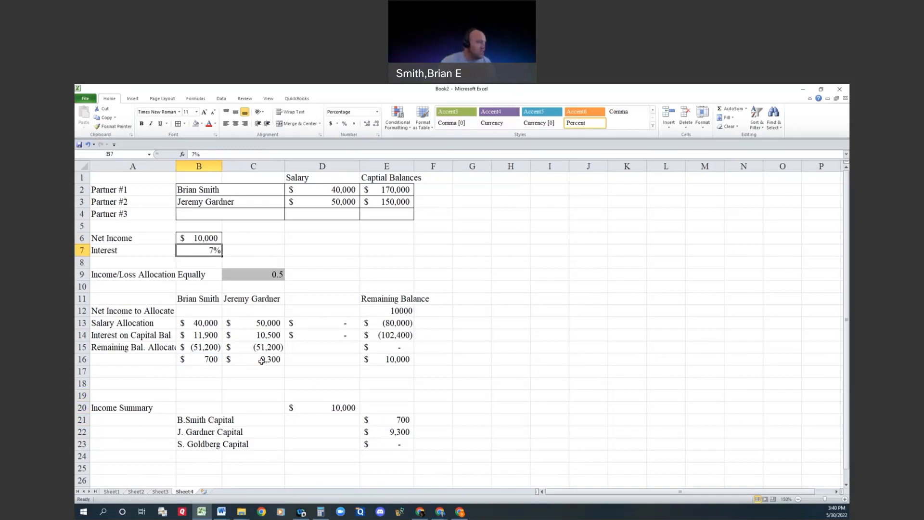
click(209, 358)
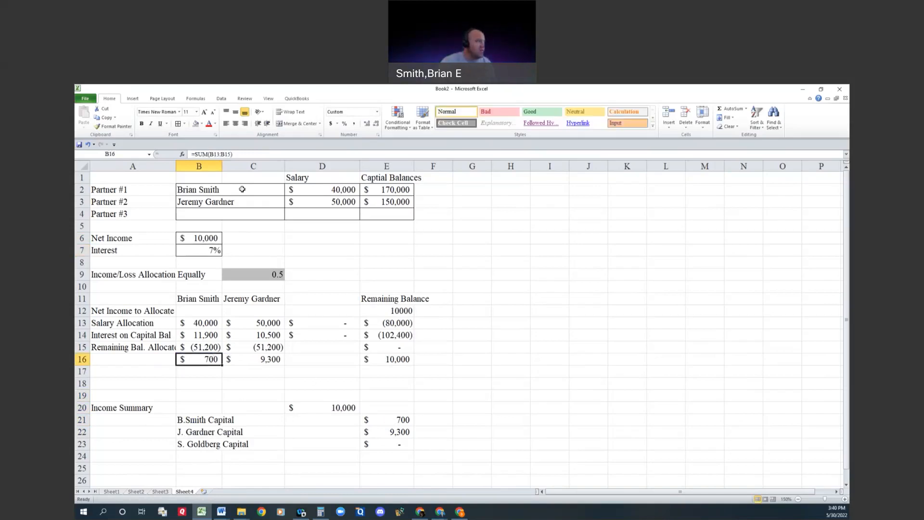
click(244, 153)
key(Escape)
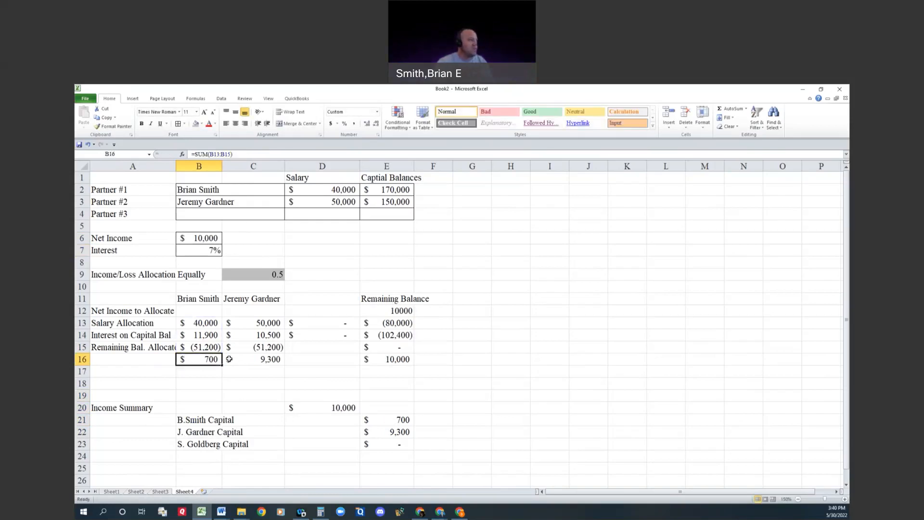
click(207, 336)
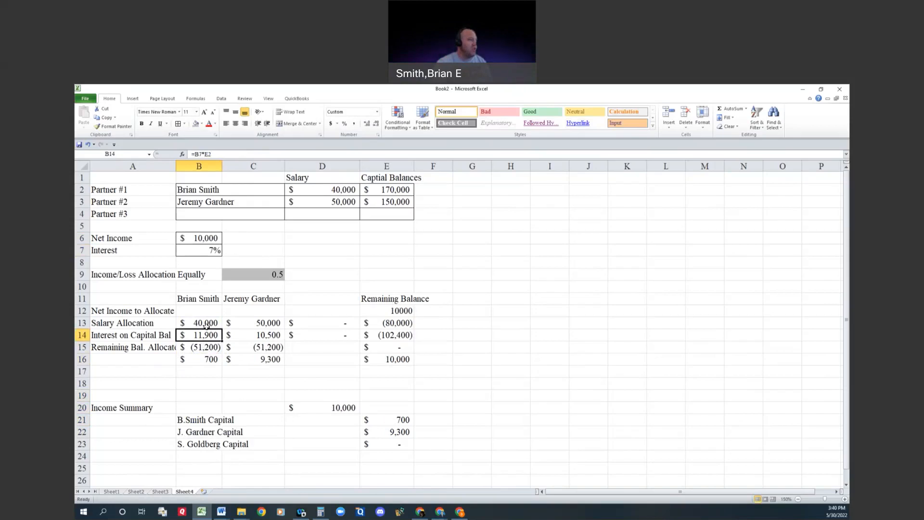
Step: Set the net income in B6 to 0 to test the capital account labels with a partner loss
click(213, 238)
text(0)
key(Return)
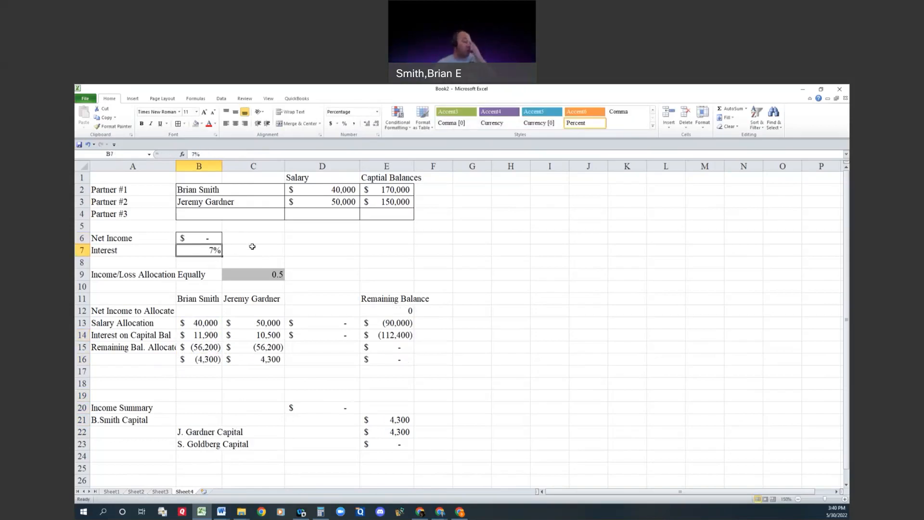
Step: Enter =IF(B16<0,ABS(B16),"") in D21 as the first partner's debit amount
key(Right)
key(Down)
key(Down)
key(Down)
key(Down)
key(Down)
key(Down)
key(Down)
key(Down)
key(Down)
key(Down)
key(Down)
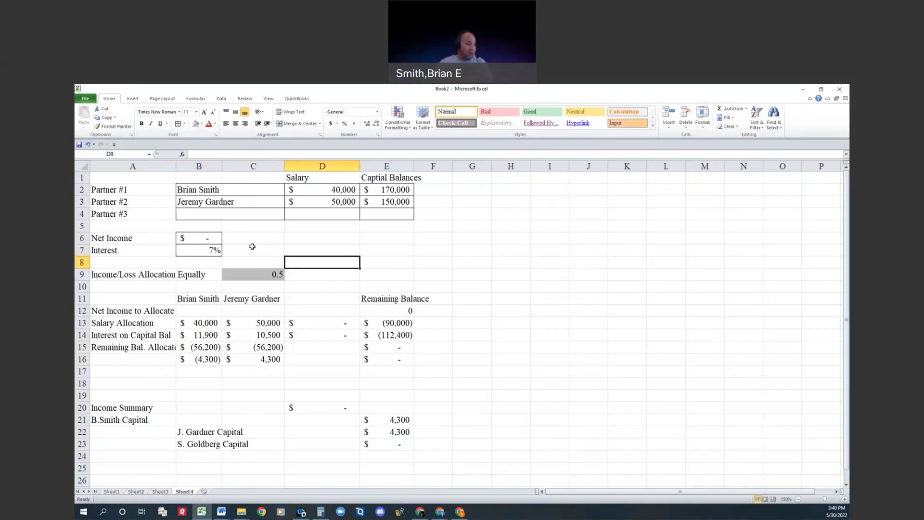
key(Down)
key(Down)
key(Down)
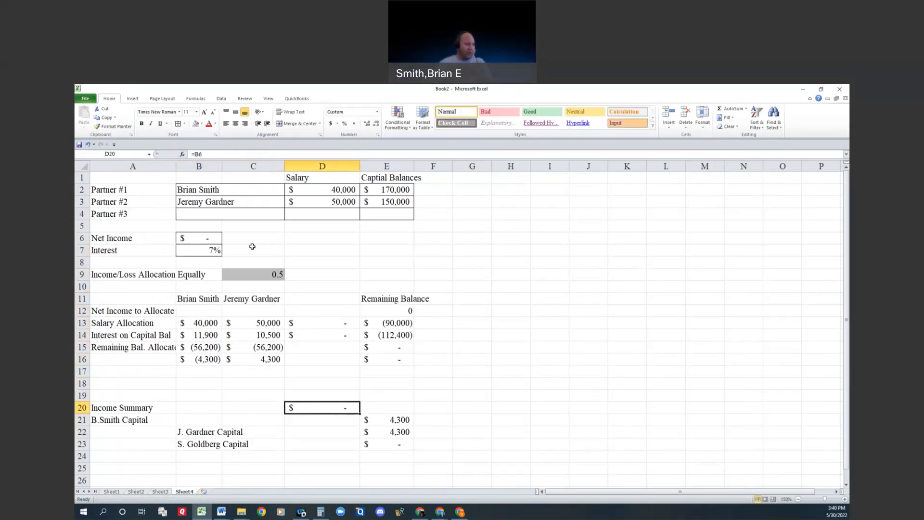
text(=if()
key(Up)
key(Up)
key(Up)
key(Up)
key(Up)
key(Left)
key(Left)
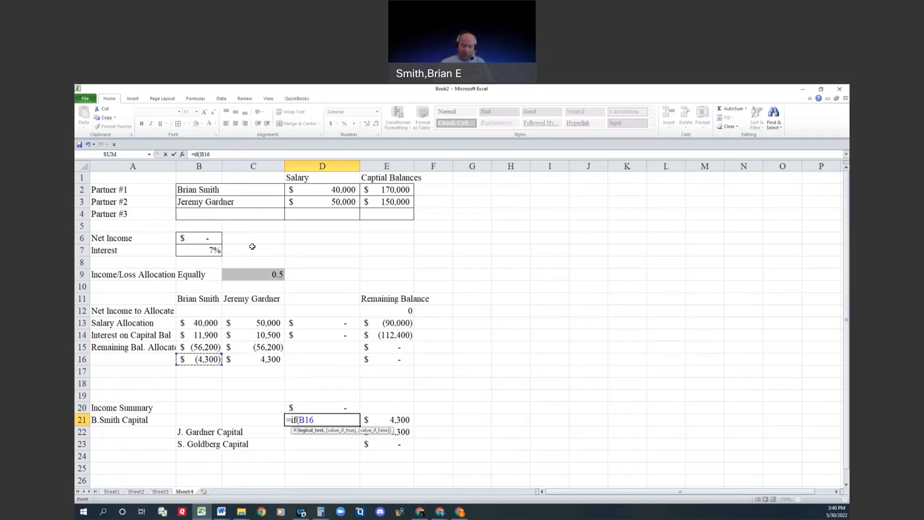
text(<0,abs()
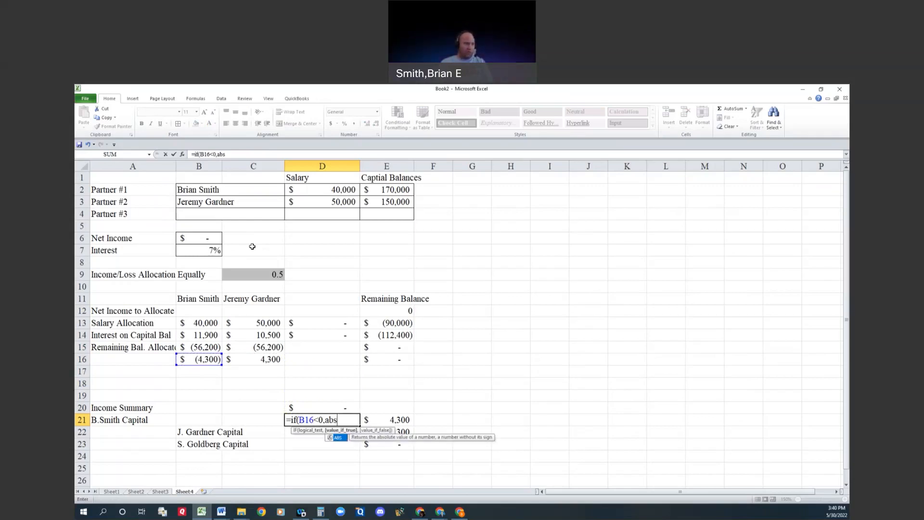
key(Up)
key(Up)
key(Up)
key(Up)
key(Up)
key(Left)
key(Left)
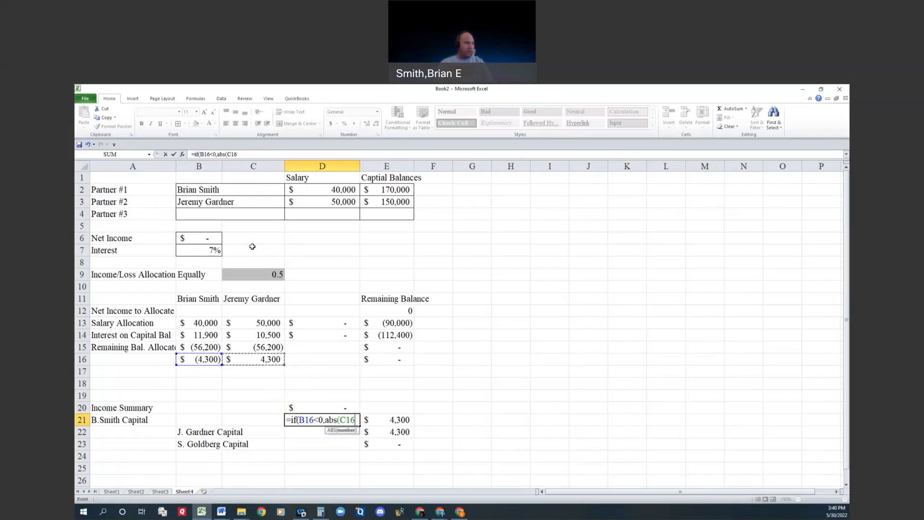
text(),"")
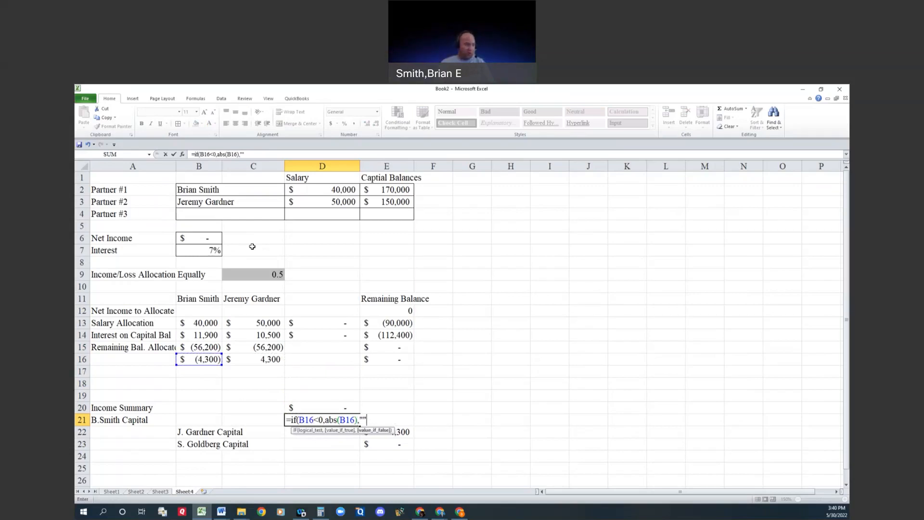
text())
key(Return)
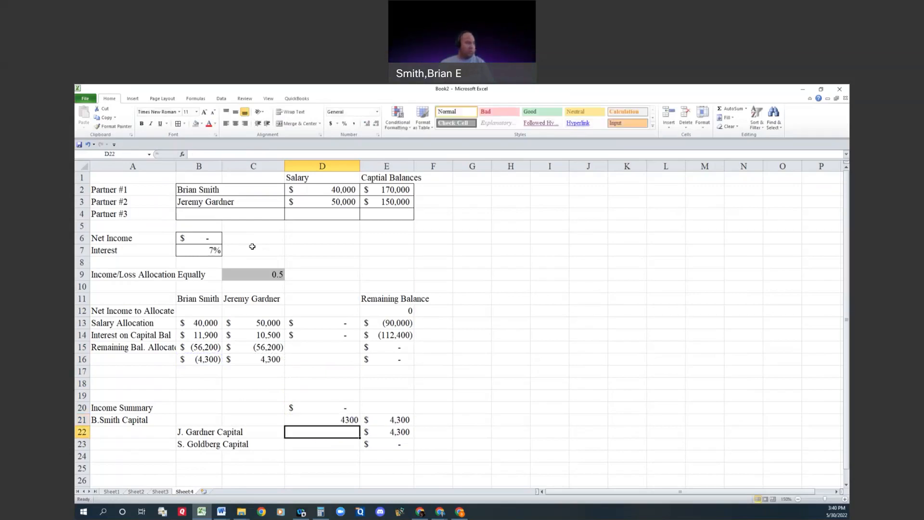
Step: Replace the first partner's credit amount in E21 with =IF(B16>0,B16,"")
key(Up)
key(Right)
text(=if()
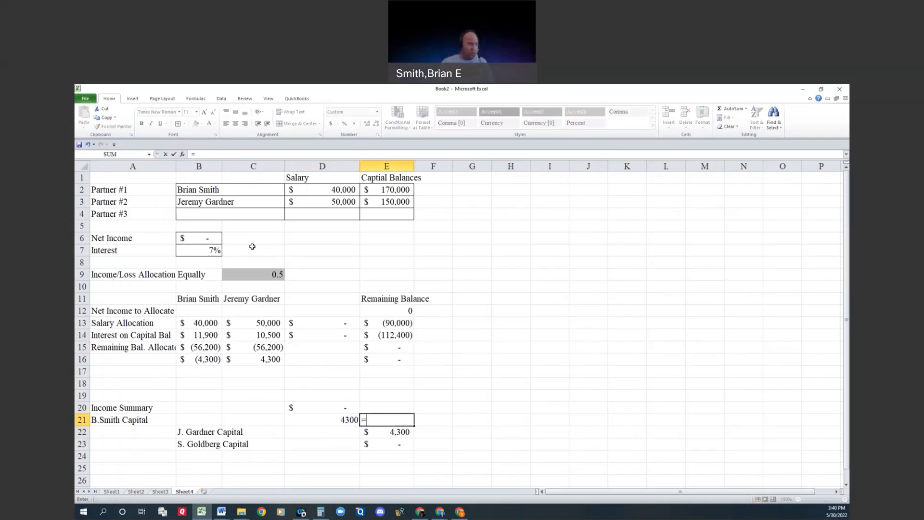
key(Up)
key(Up)
key(Up)
key(Up)
key(Up)
key(Left)
key(Left)
key(Left)
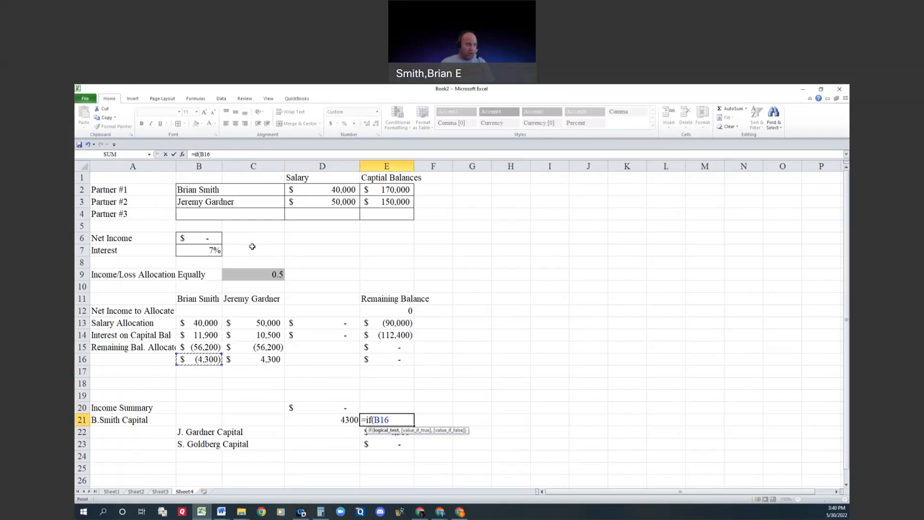
text(>0,)
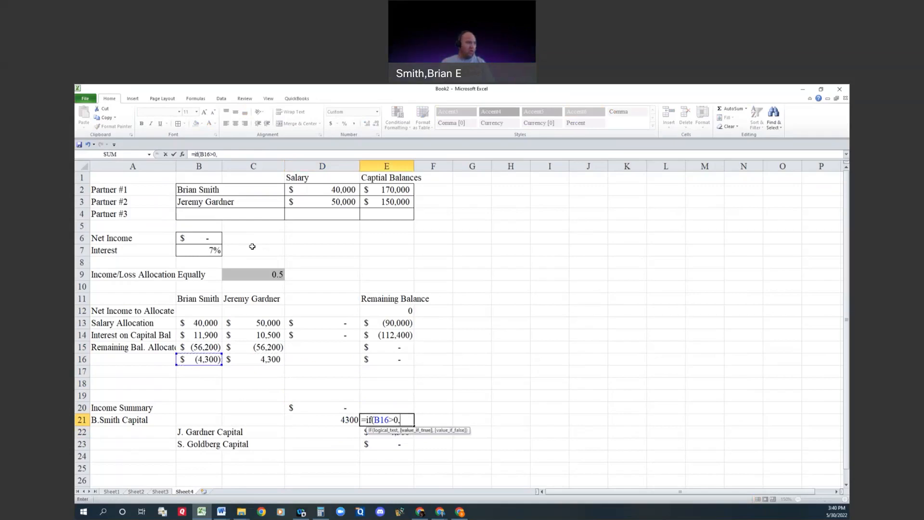
key(Up)
key(Up)
key(Up)
key(Up)
key(Up)
key(Left)
key(Left)
key(Left)
text(,"")
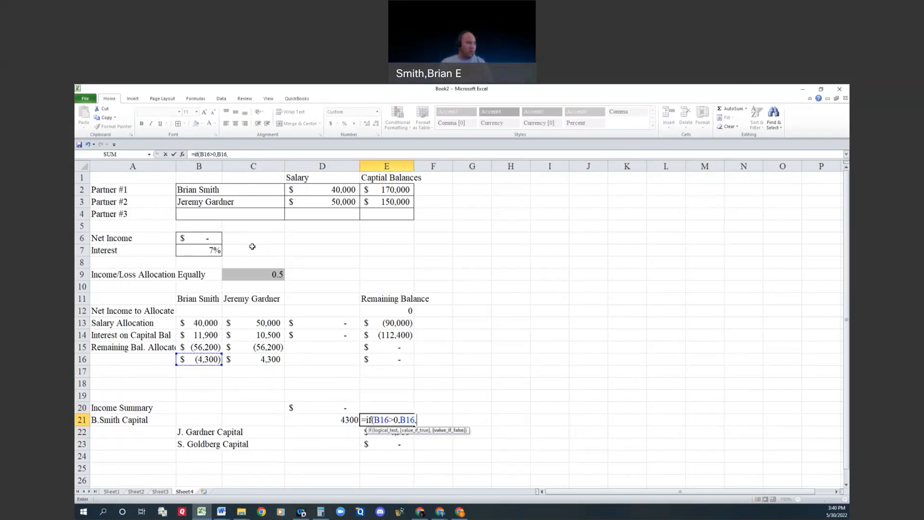
text())
key(Return)
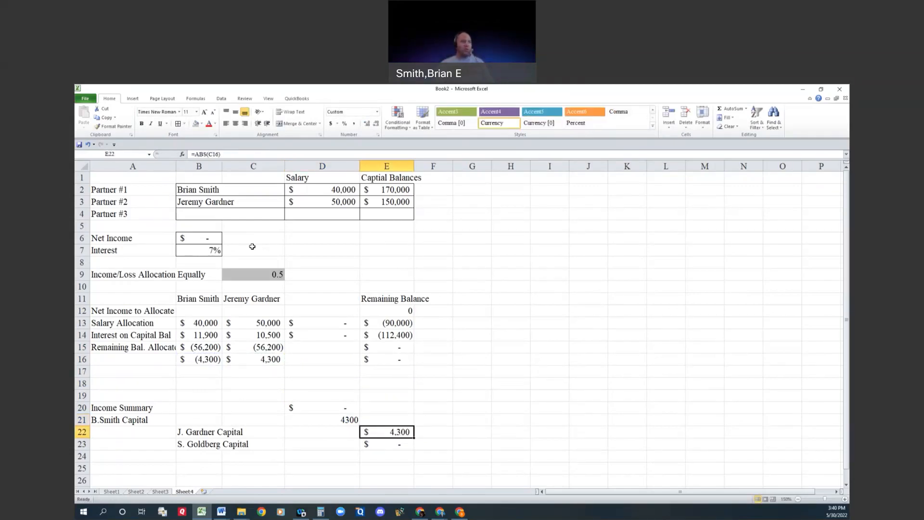
Step: Set the net income in B6 to 500000 to test the closing entry with a gain
click(204, 238)
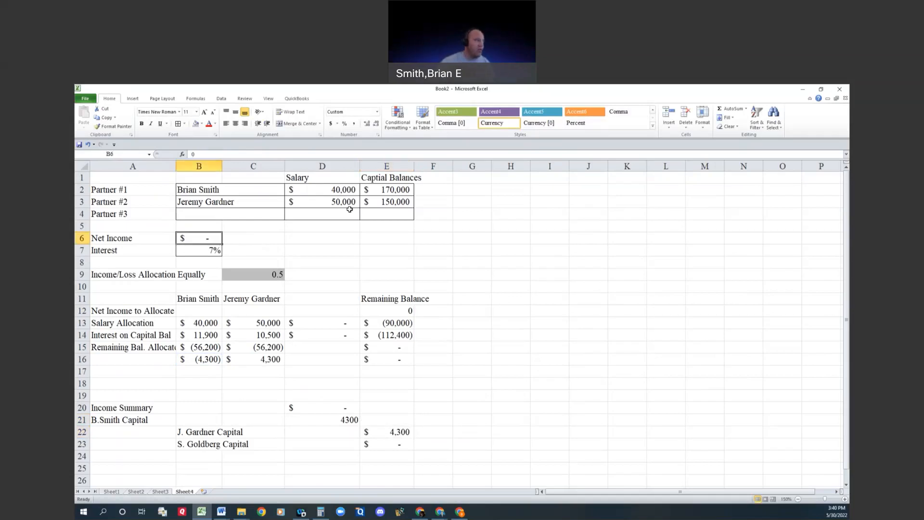
text(500000)
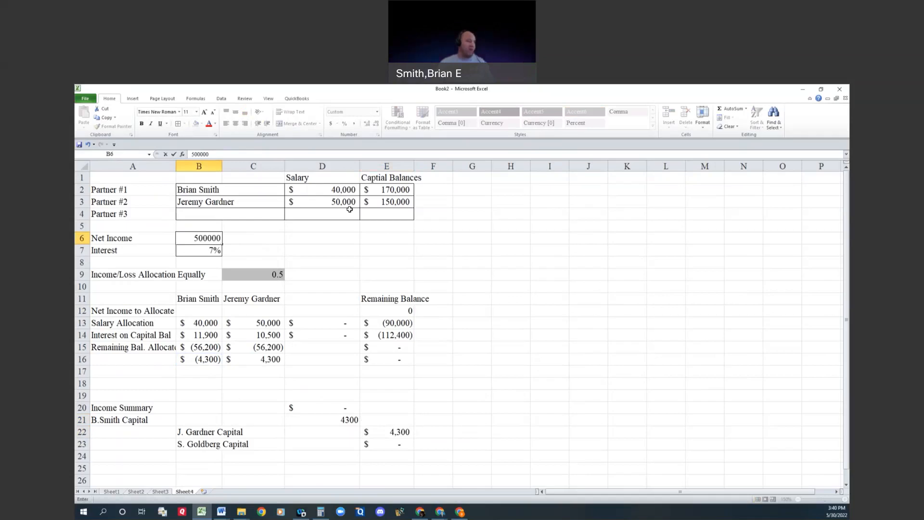
key(Return)
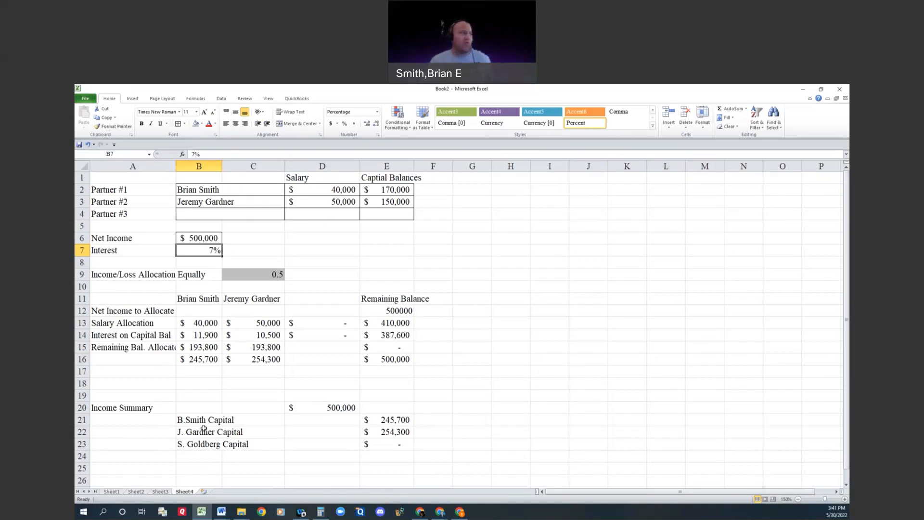
click(308, 371)
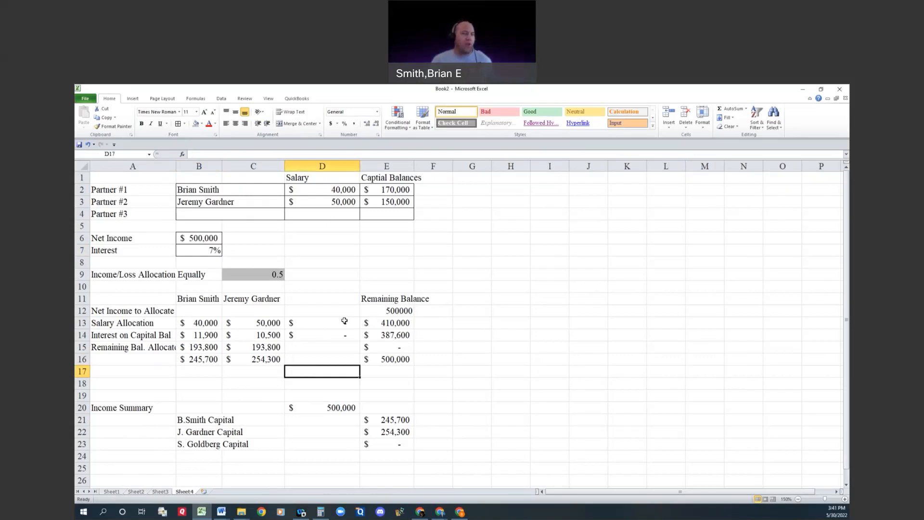
click(402, 298)
click(398, 284)
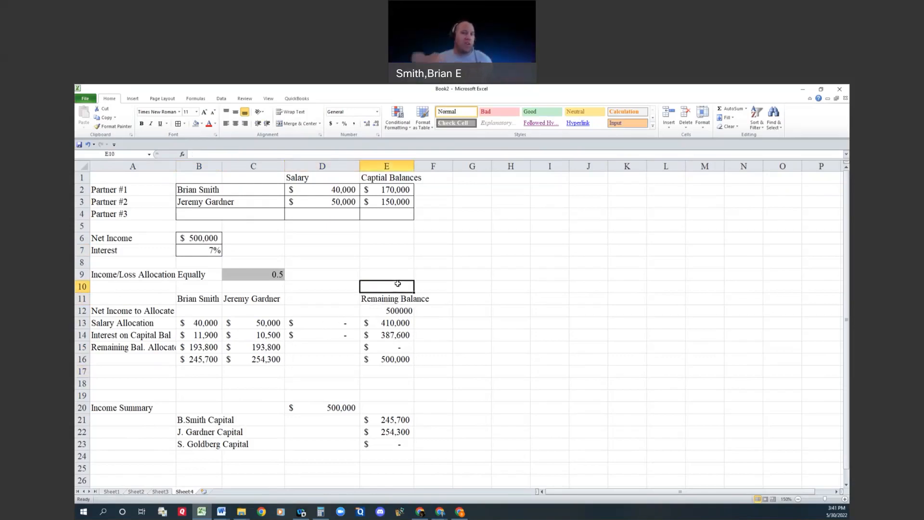